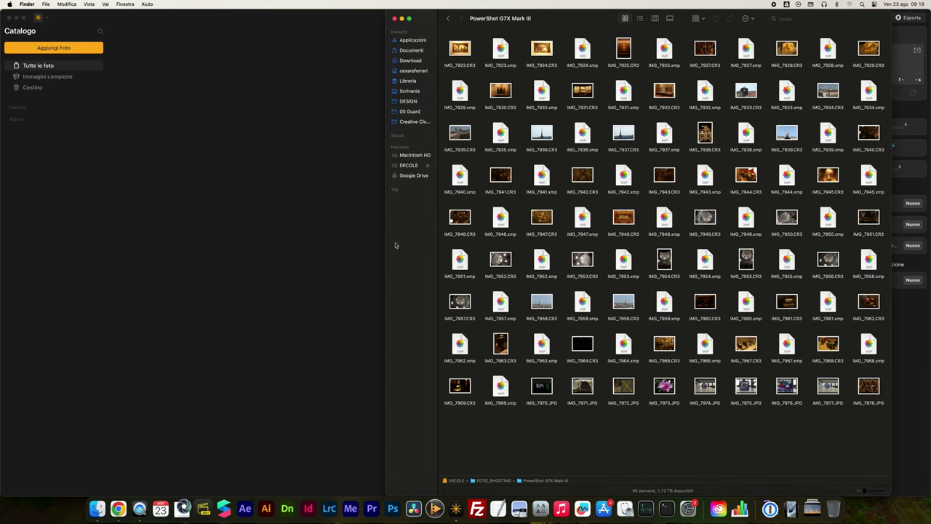
Bring Luminar Neo back in front of the PowerShot G7X Mark III folder of CR3 files.
{"action": "left_click", "coordinate": [203, 115]}
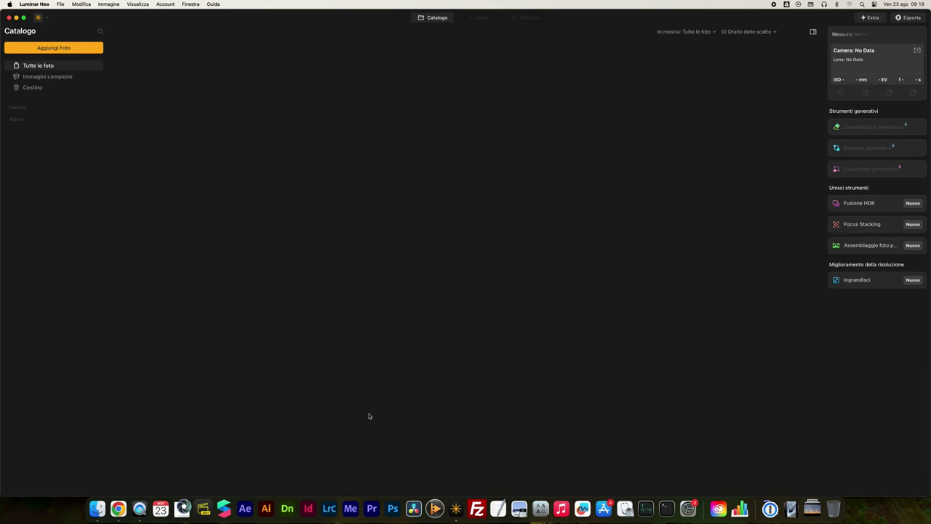
Drag IMG_7959.CR3 from Finder into the Luminar catalogue and open it in a large view.
{"action": "left_click", "coordinate": [99, 508]}
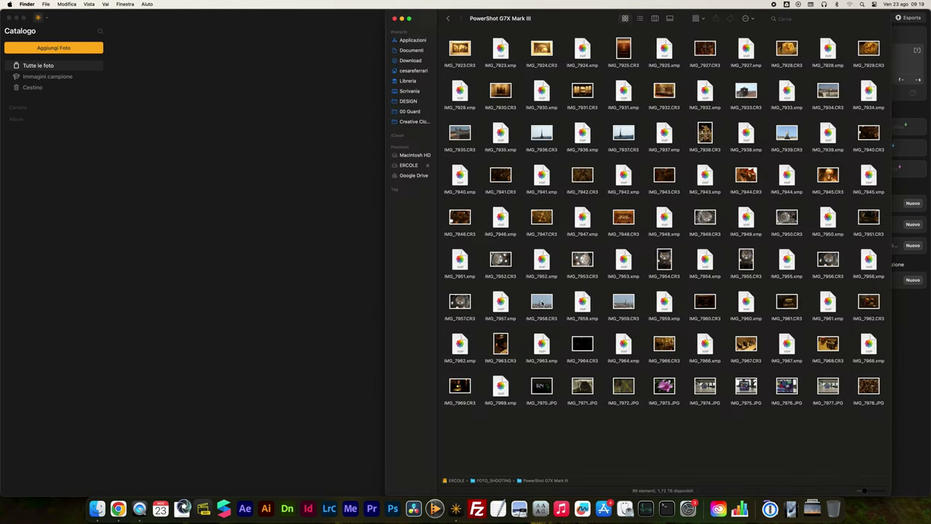
{"action": "left_click", "coordinate": [623, 302]}
{"action": "left_click_drag", "start_coordinate": [623, 302], "coordinate": [260, 154]}
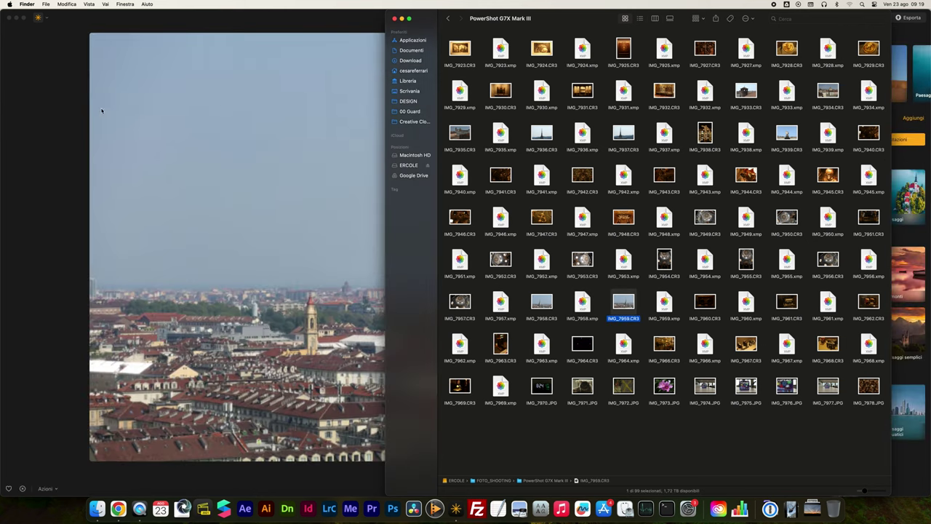
{"action": "left_click", "coordinate": [75, 109]}
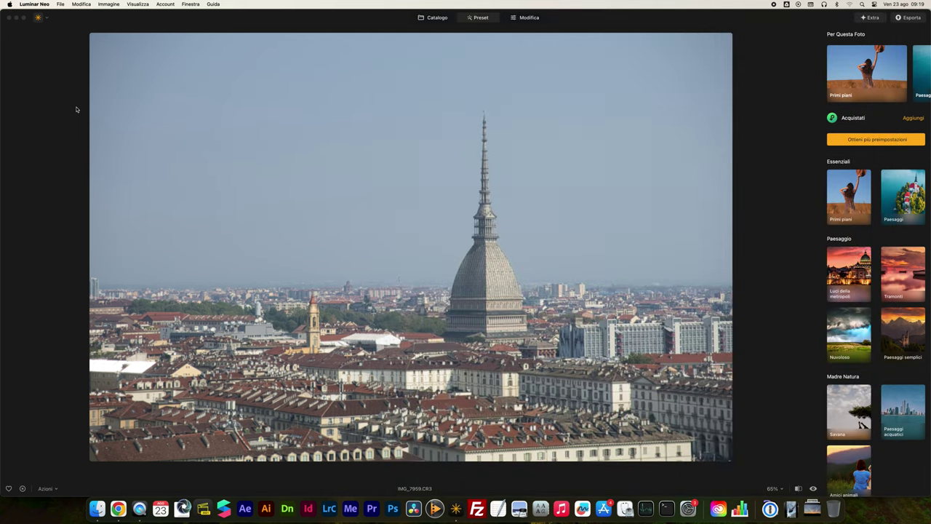
{"action": "left_click", "coordinate": [434, 18]}
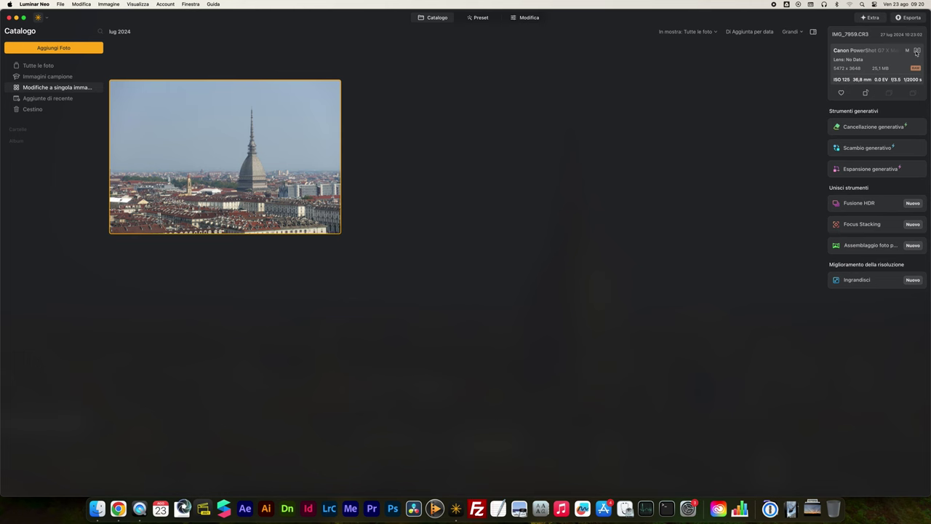
{"action": "mouse_move", "coordinate": [250, 133]}
{"action": "double_click", "coordinate": [195, 151]}
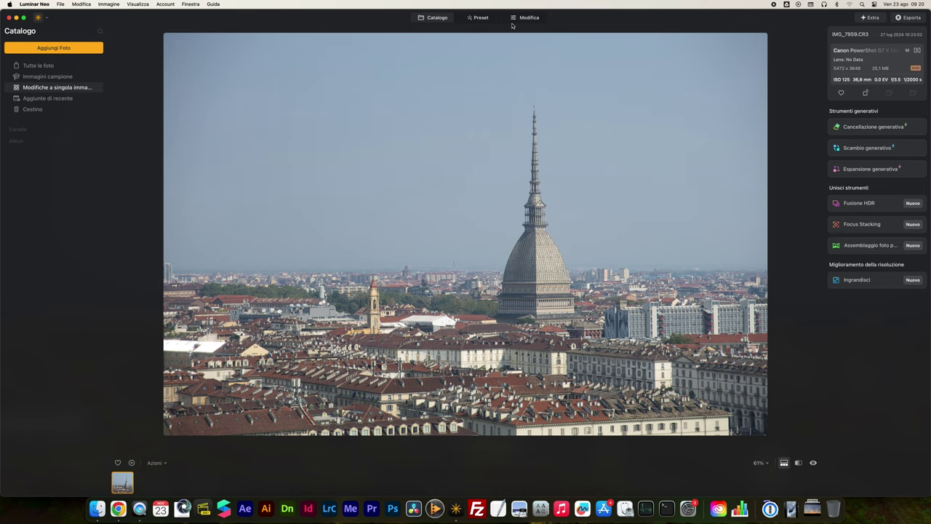
Switch IMG_7959.CR3 into the Modifica (Edit) workspace.
{"action": "left_click", "coordinate": [519, 19]}
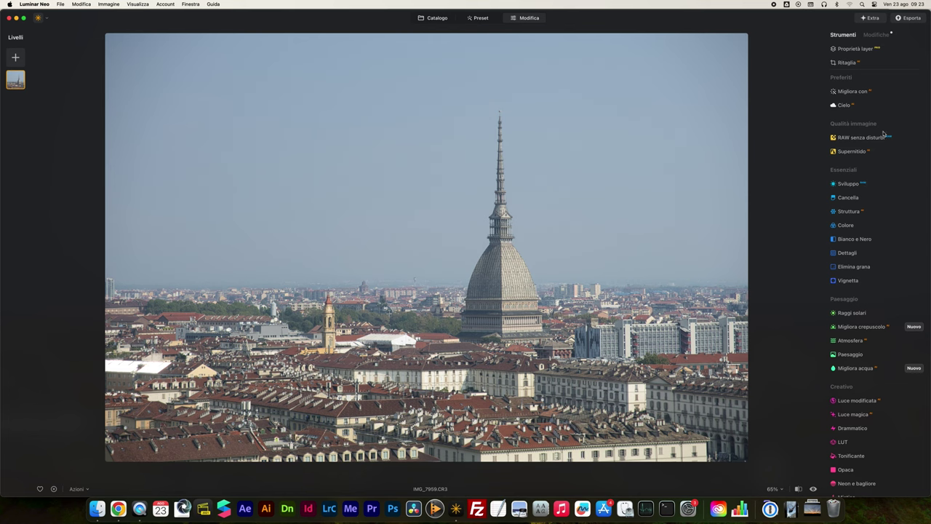
In Sviluppo > Ottica, enable auto distortion correction, chromatic aberration correction and Defringe automatico.
{"action": "left_click", "coordinate": [848, 184]}
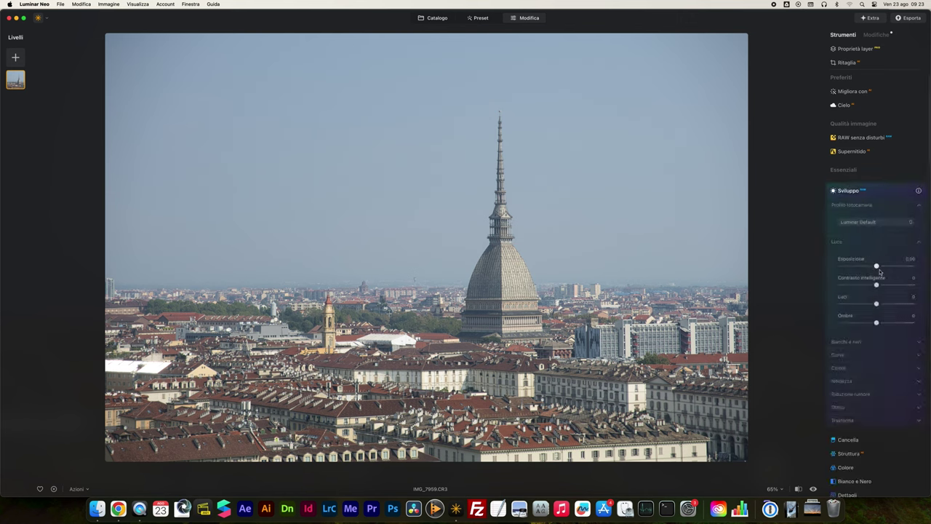
{"action": "left_click", "coordinate": [851, 394]}
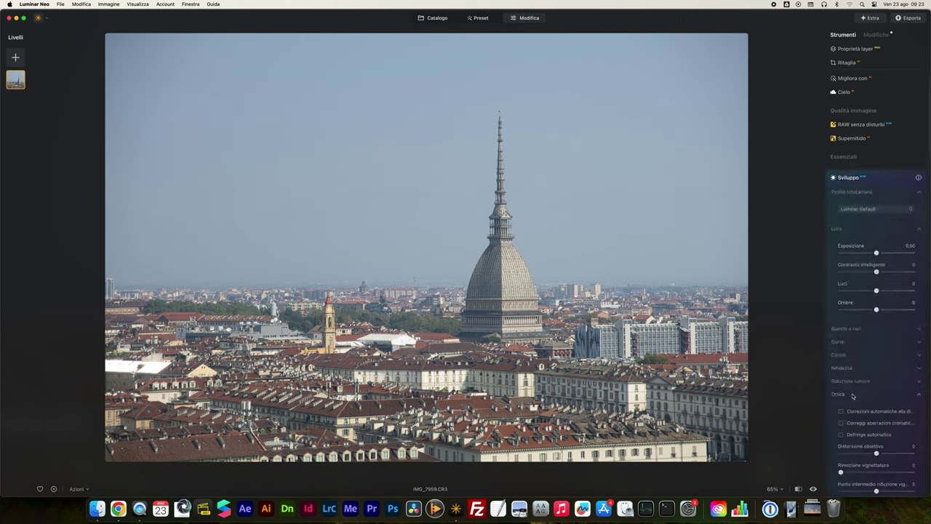
{"action": "scroll", "coordinate": [865, 352], "scroll_direction": "down", "scroll_amount": 2}
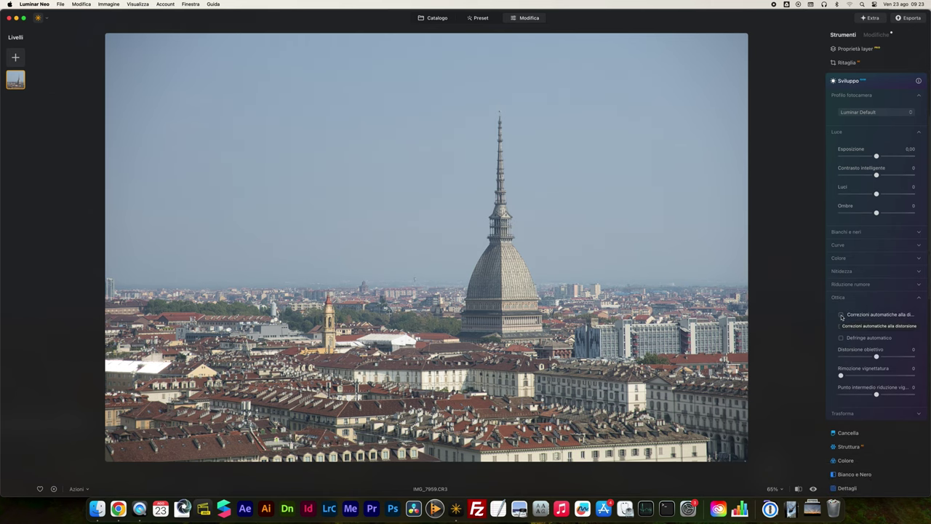
{"action": "left_click", "coordinate": [841, 315]}
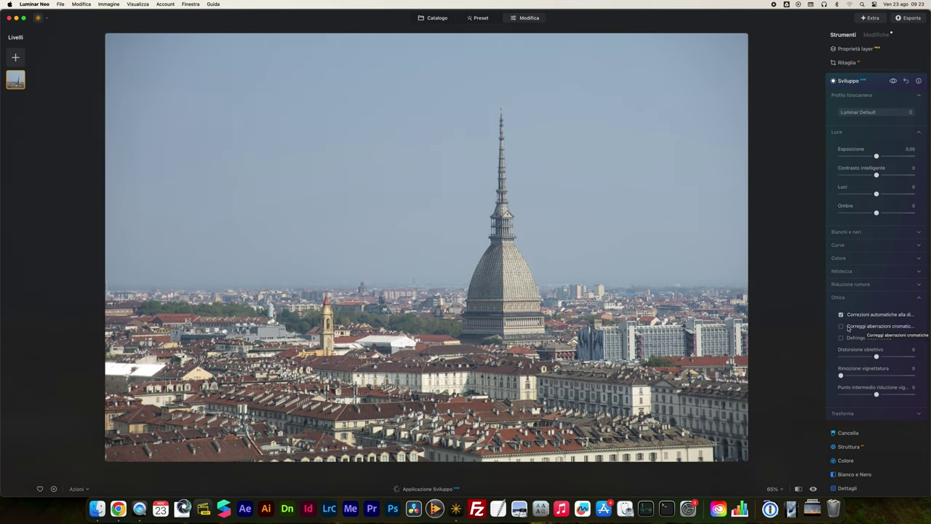
{"action": "left_click", "coordinate": [842, 326]}
{"action": "left_click", "coordinate": [841, 338]}
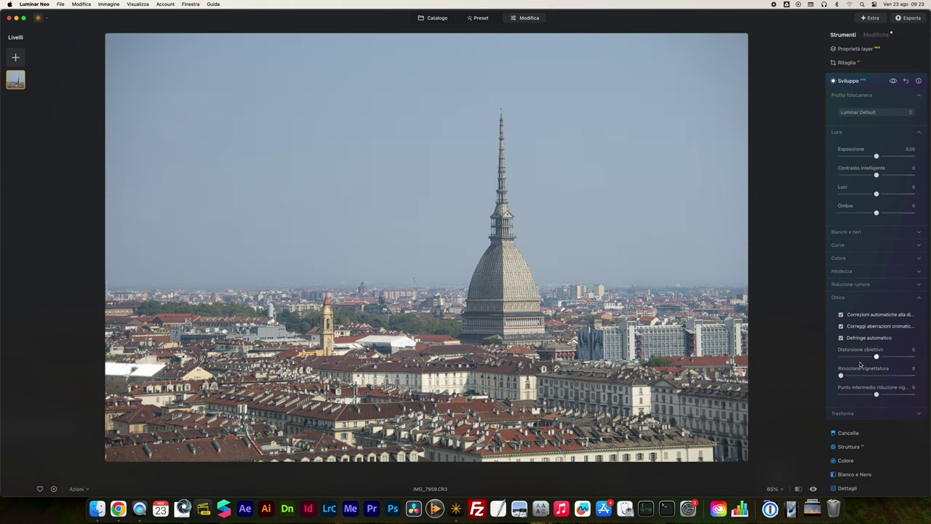
{"action": "left_click", "coordinate": [839, 300]}
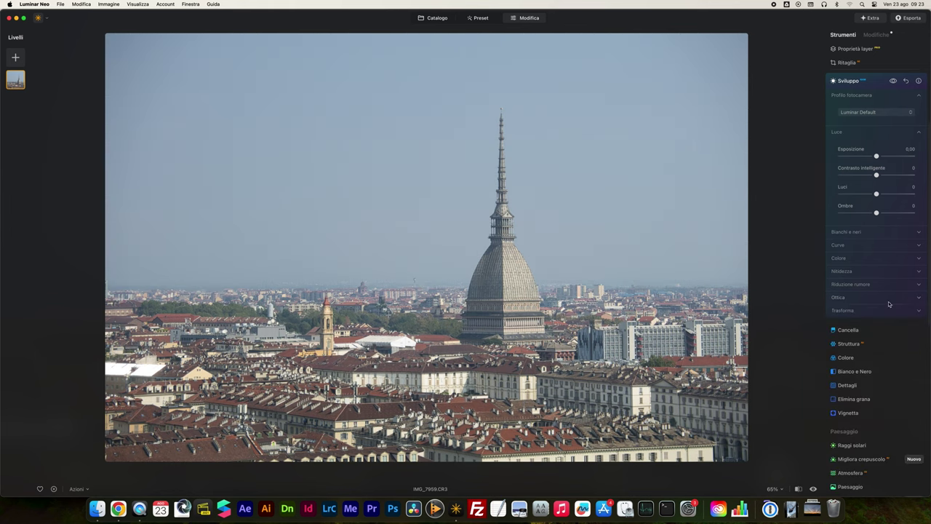
{"action": "left_click", "coordinate": [843, 311]}
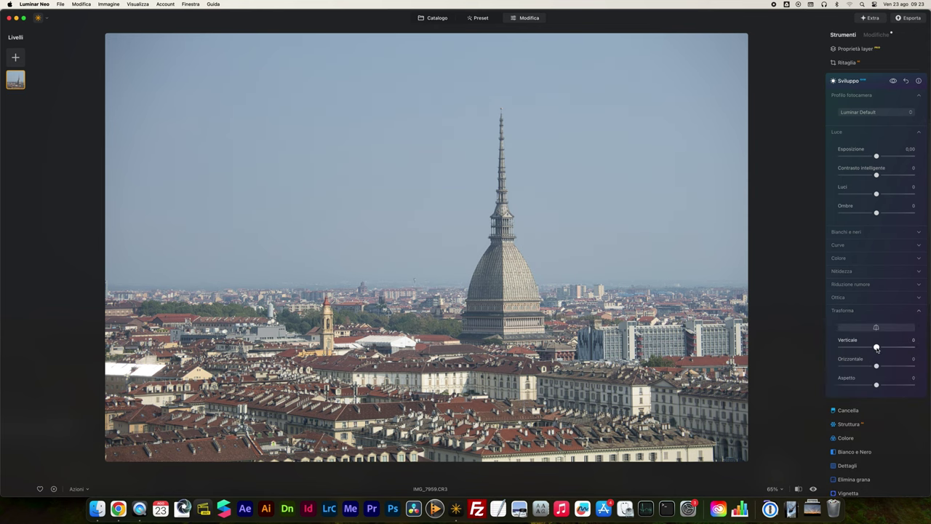
{"action": "left_click_drag", "start_coordinate": [876, 349], "coordinate": [848, 348]}
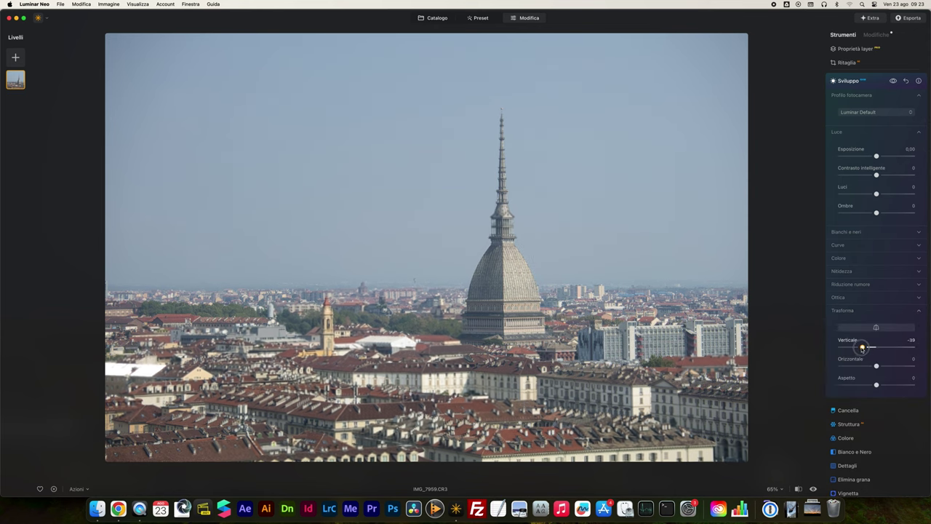
{"action": "left_click_drag", "start_coordinate": [848, 347], "coordinate": [894, 348]}
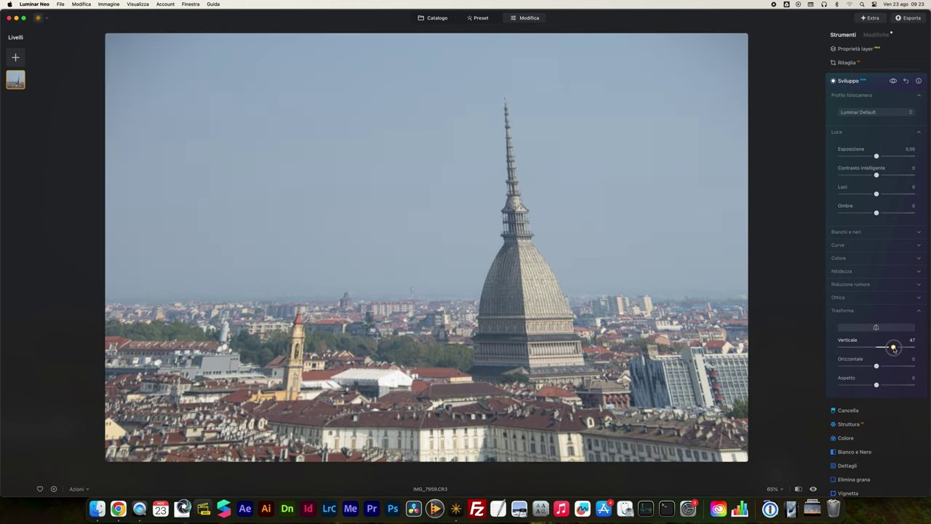
{"action": "key", "text": "super+z"}
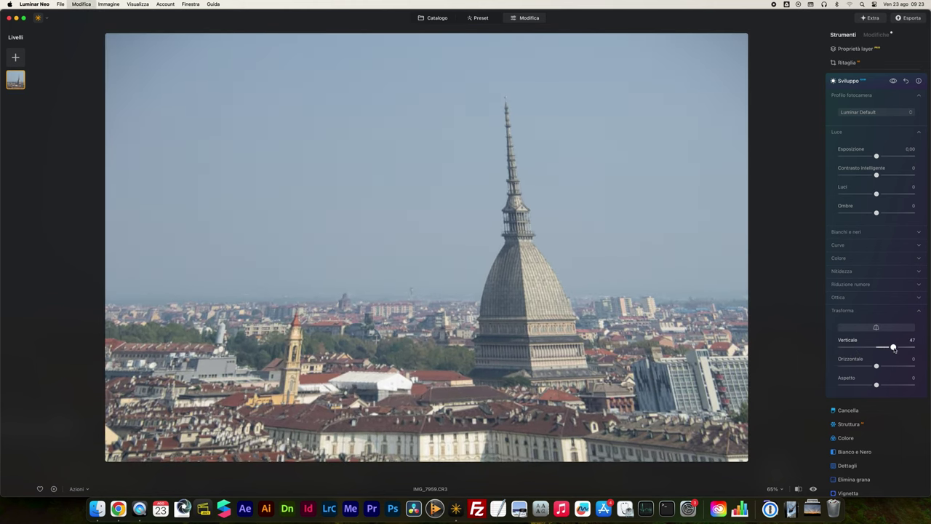
{"action": "double_click", "coordinate": [893, 347]}
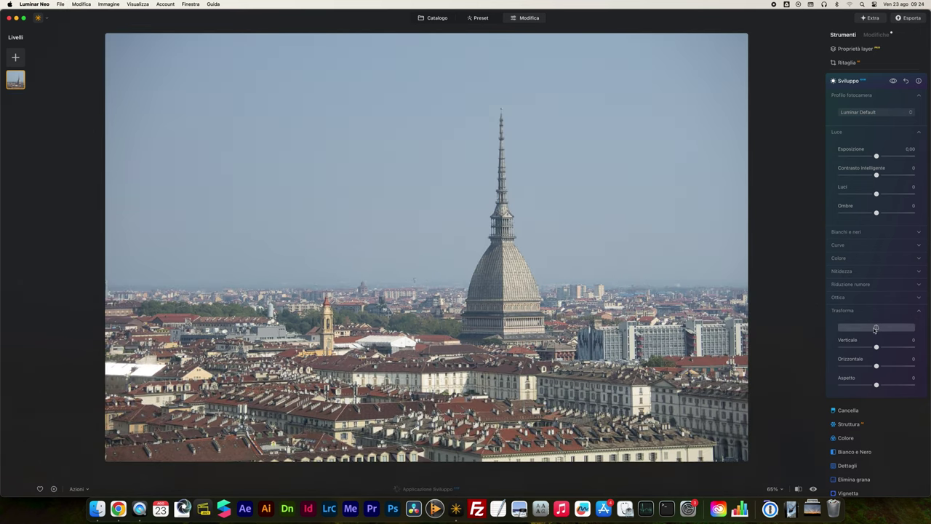
{"action": "left_click", "coordinate": [876, 328]}
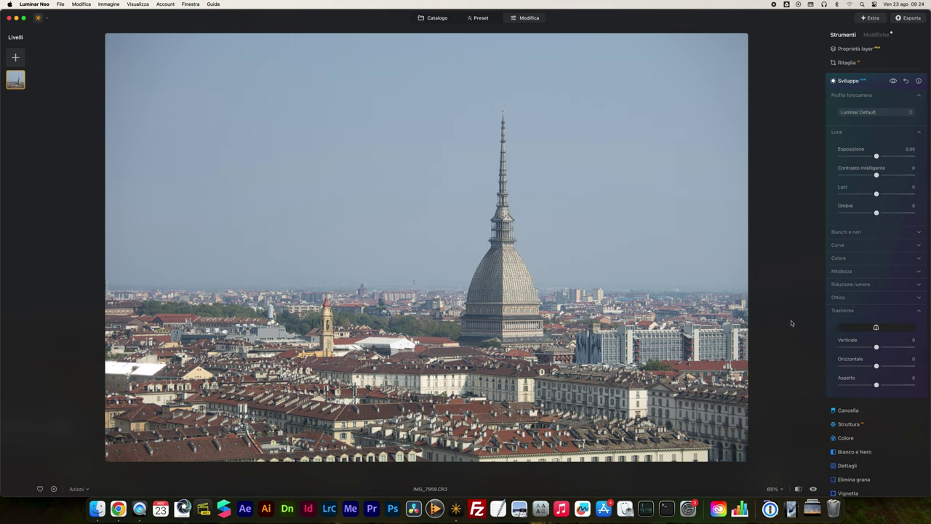
{"action": "left_click", "coordinate": [851, 311]}
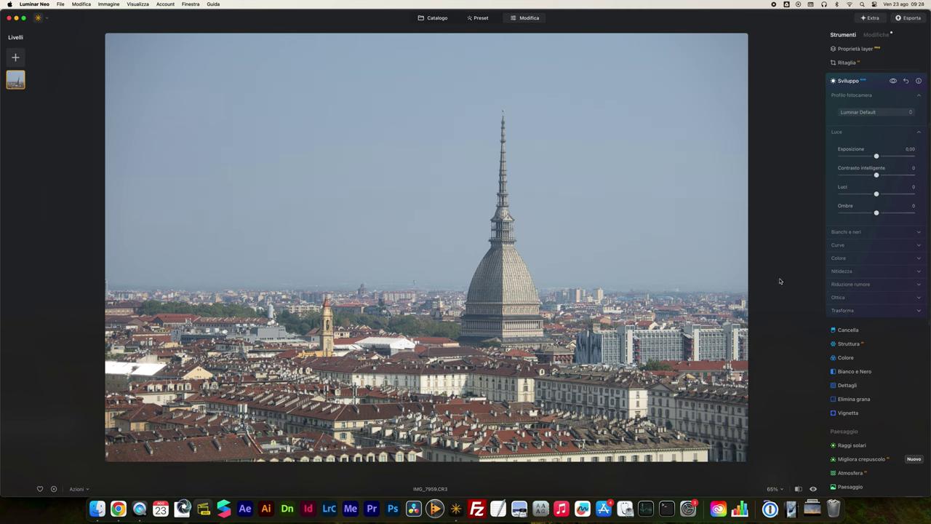
Show the Nitidezza and Riduzione rumore sections, hide Luce, and zoom the photo to 100%.
{"action": "left_click", "coordinate": [841, 271]}
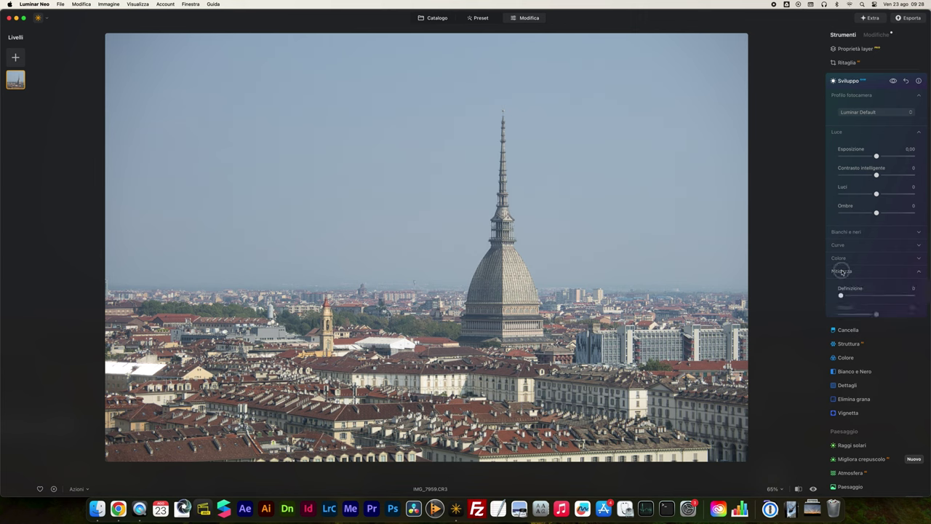
{"action": "left_click", "coordinate": [842, 133]}
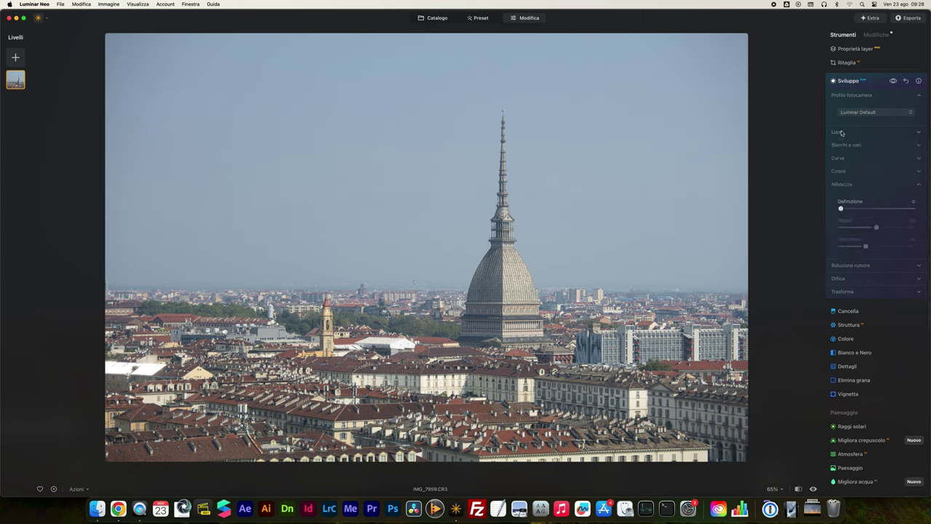
{"action": "left_click", "coordinate": [849, 265]}
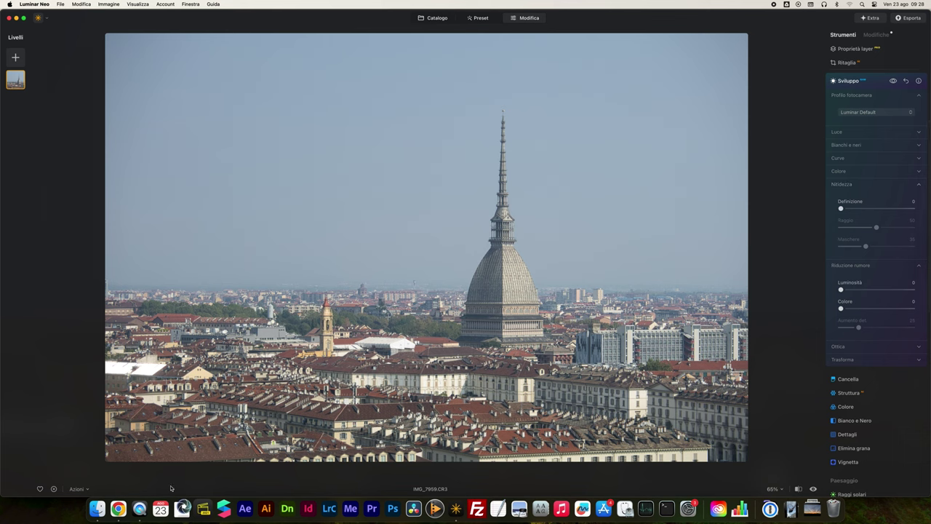
{"action": "left_click", "coordinate": [775, 488]}
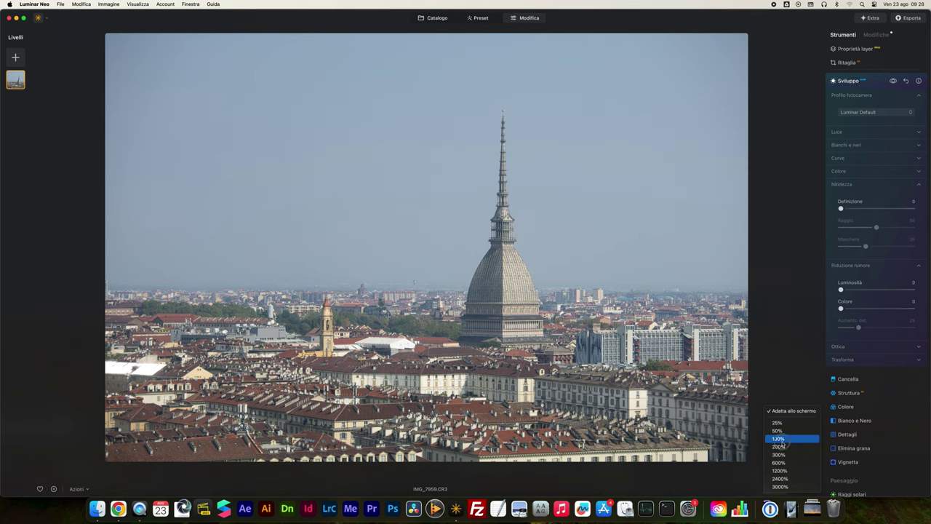
{"action": "left_click", "coordinate": [778, 439]}
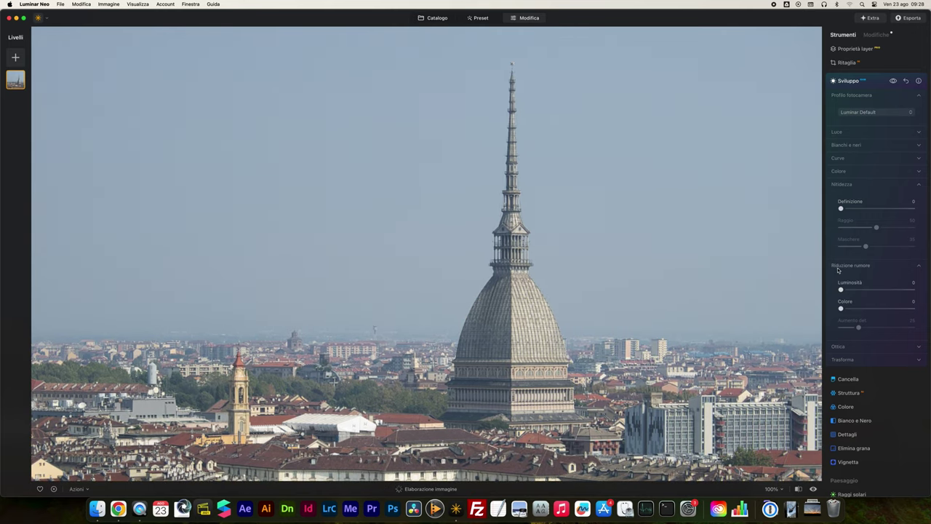
Set luminance noise reduction to 10 and raise sharpening Definizione to 90.
{"action": "left_click", "coordinate": [840, 290]}
{"action": "left_click_drag", "start_coordinate": [841, 289], "coordinate": [848, 290]}
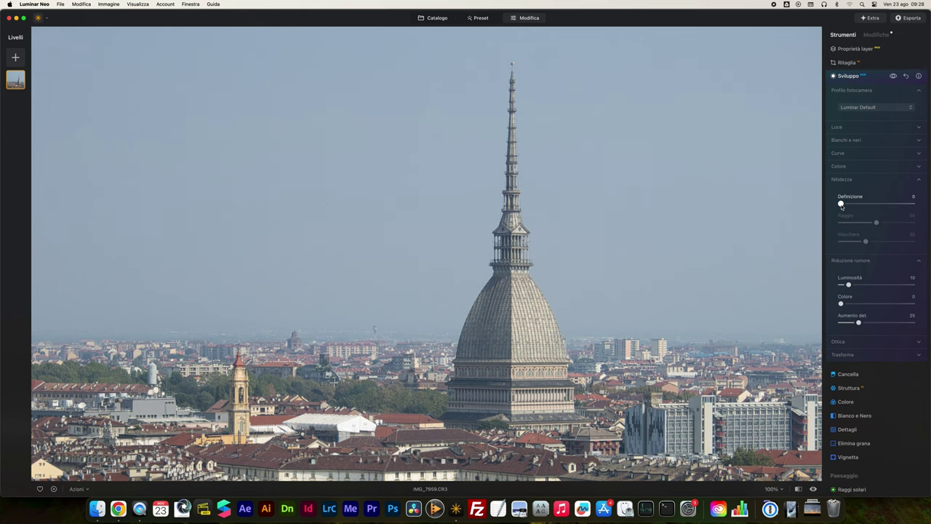
{"action": "left_click_drag", "start_coordinate": [841, 204], "coordinate": [893, 203]}
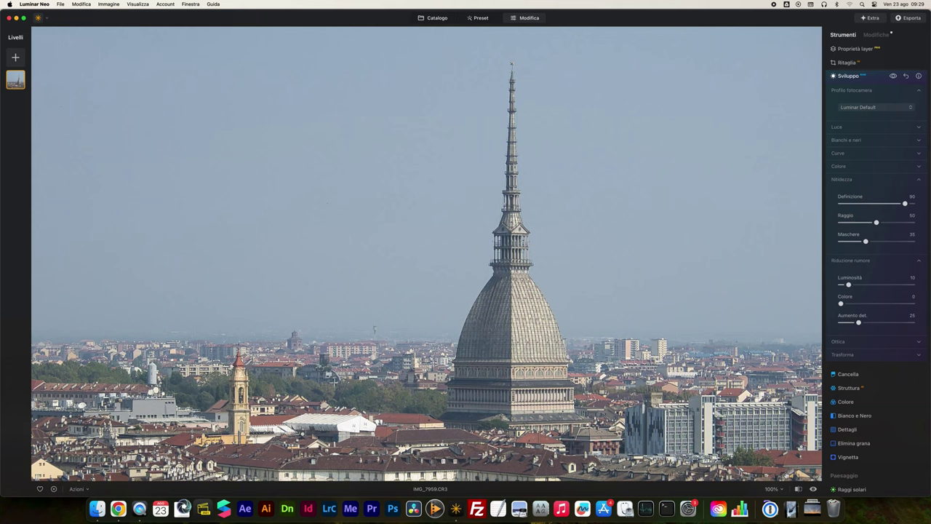
Toggle the before/after comparison several times to judge the sharpening and noise reduction.
{"action": "left_click", "coordinate": [812, 489]}
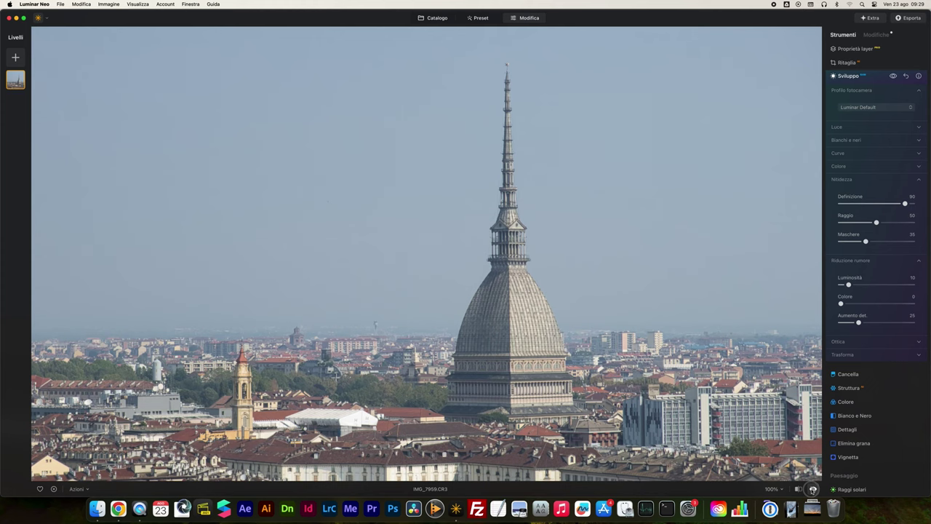
{"action": "left_click", "coordinate": [812, 490]}
{"action": "left_click", "coordinate": [812, 490]}
{"action": "left_click", "coordinate": [812, 490]}
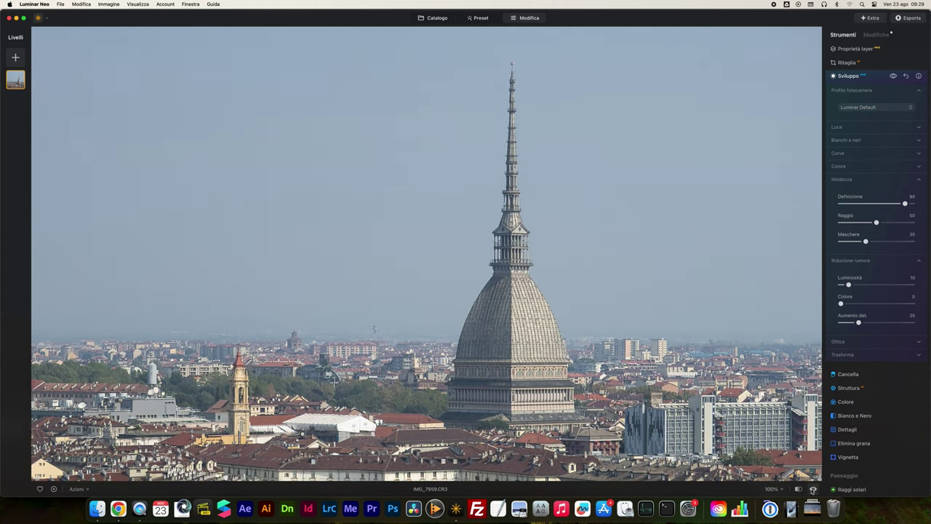
{"action": "left_click", "coordinate": [812, 490]}
{"action": "left_click", "coordinate": [812, 490]}
Pan around the 100% view and set sharpening Maschere to 57.
{"action": "scroll", "coordinate": [452, 308], "scroll_direction": "up", "scroll_amount": 3}
{"action": "scroll", "coordinate": [150, 172], "scroll_direction": "left", "scroll_amount": 5}
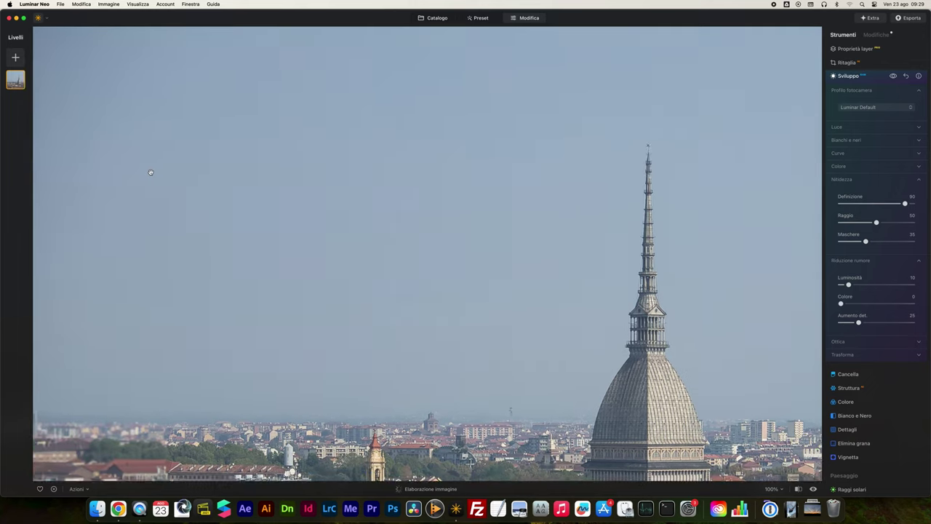
{"action": "scroll", "coordinate": [156, 187], "scroll_direction": "down", "scroll_amount": 2}
{"action": "scroll", "coordinate": [157, 187], "scroll_direction": "down", "scroll_amount": 2}
{"action": "scroll", "coordinate": [157, 187], "scroll_direction": "down", "scroll_amount": 2}
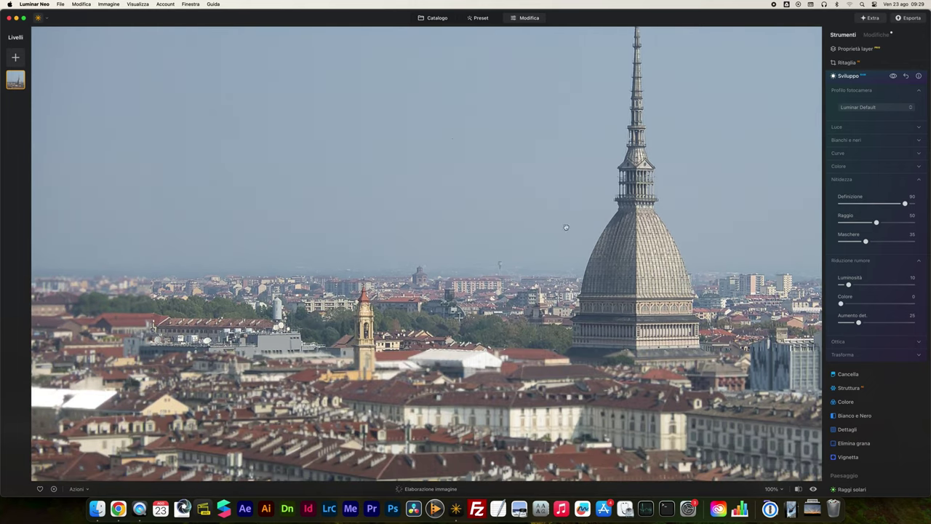
{"action": "scroll", "coordinate": [440, 163], "scroll_direction": "up", "scroll_amount": 2}
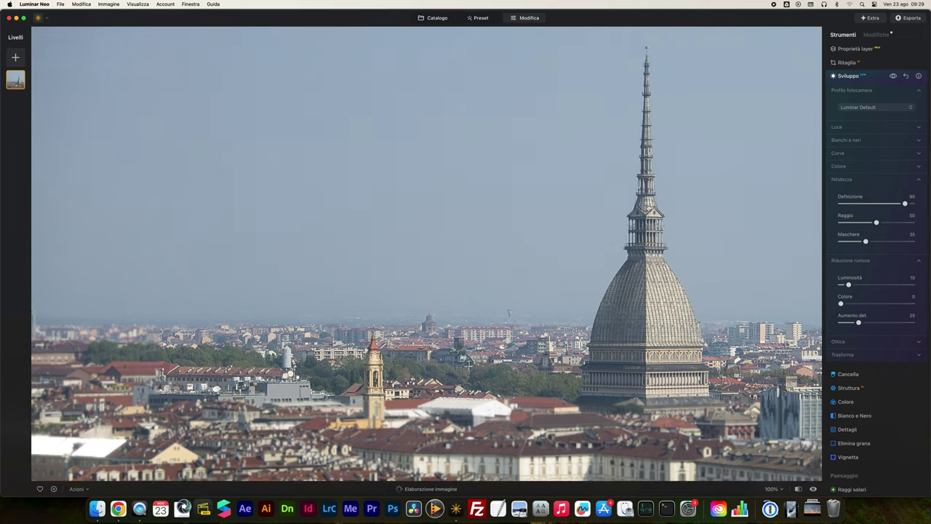
{"action": "scroll", "coordinate": [600, 215], "scroll_direction": "right", "scroll_amount": 1}
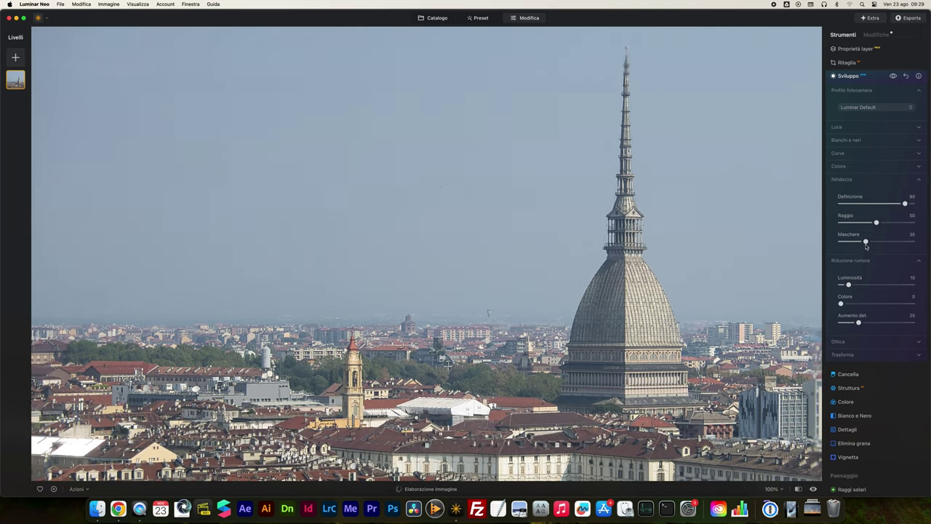
{"action": "left_click_drag", "start_coordinate": [866, 242], "coordinate": [895, 245]}
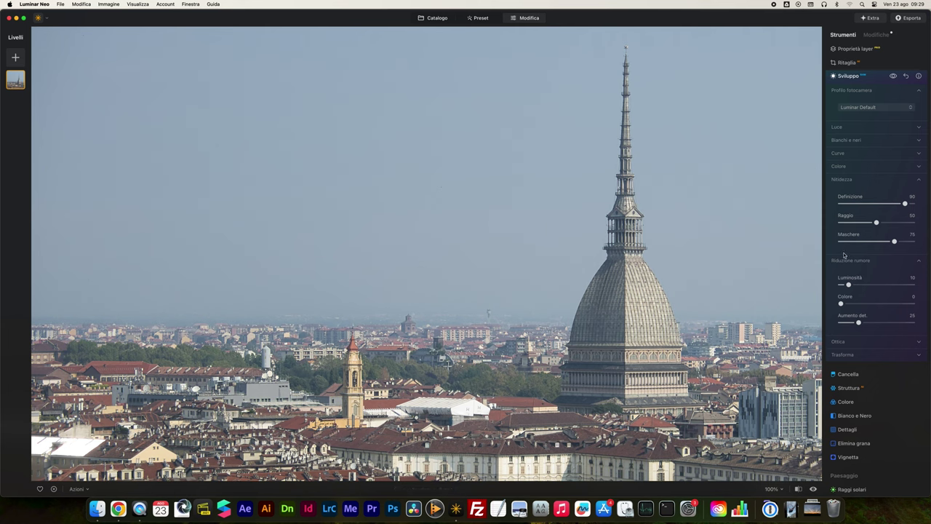
{"action": "left_click_drag", "start_coordinate": [894, 242], "coordinate": [881, 242]}
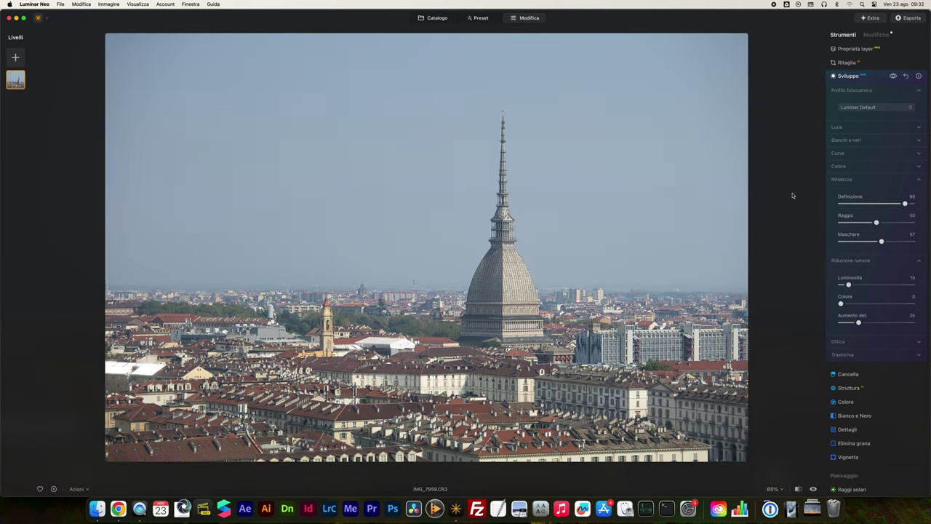
{"action": "left_click", "coordinate": [845, 180]}
Fold noise reduction, browse camera profiles keeping Luminar Default, then expand the Luce section.
{"action": "left_click", "coordinate": [850, 195]}
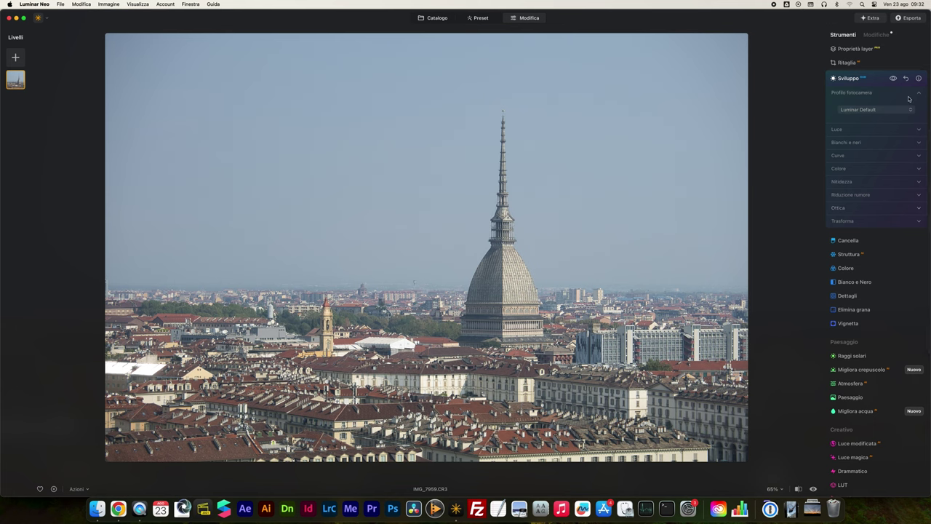
{"action": "left_click", "coordinate": [869, 94]}
{"action": "left_click", "coordinate": [861, 95]}
{"action": "left_click", "coordinate": [861, 113]}
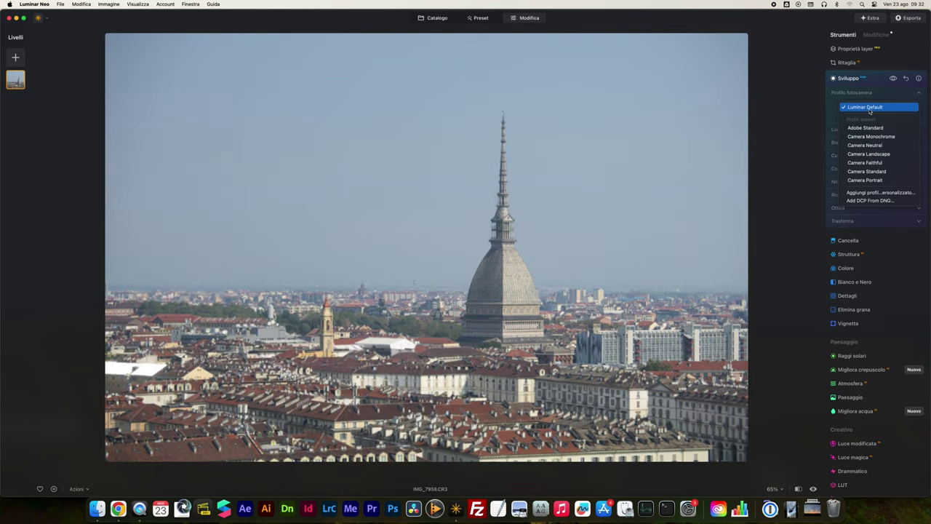
{"action": "left_click", "coordinate": [869, 110]}
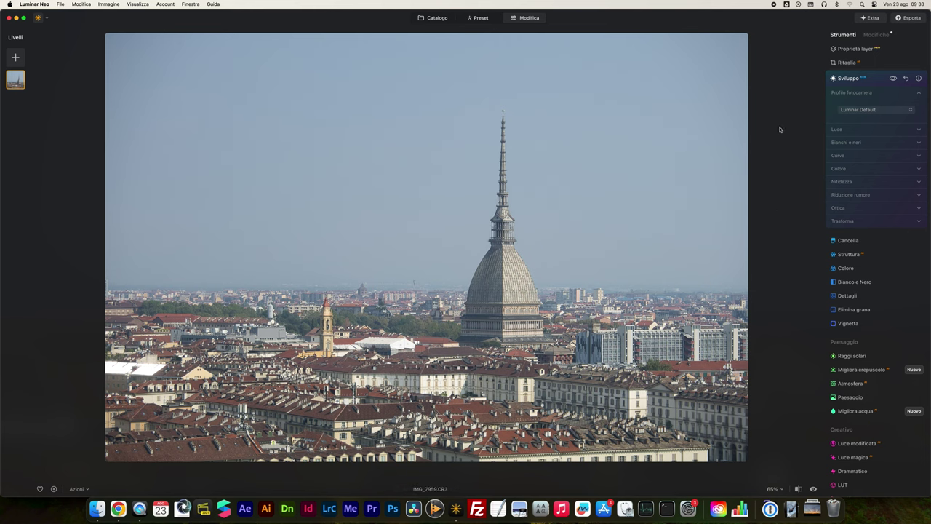
{"action": "left_click", "coordinate": [846, 93]}
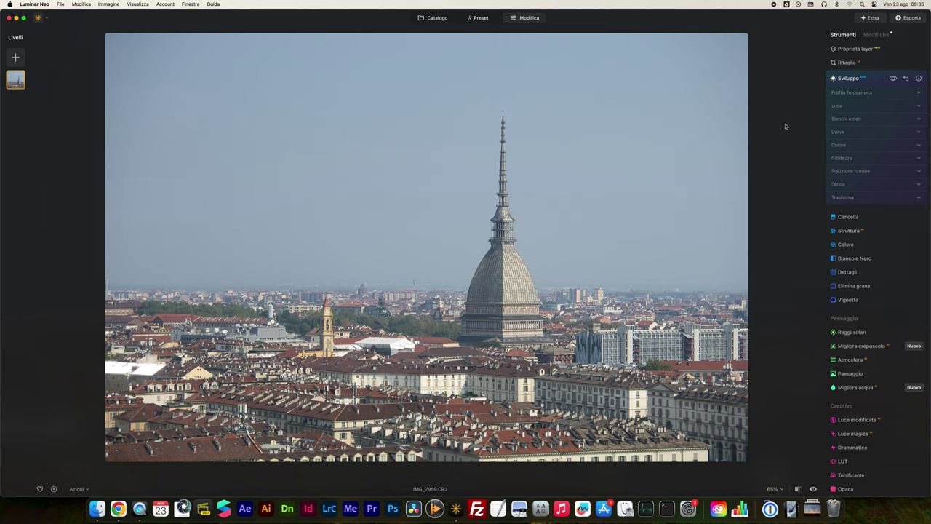
{"action": "left_click", "coordinate": [838, 107]}
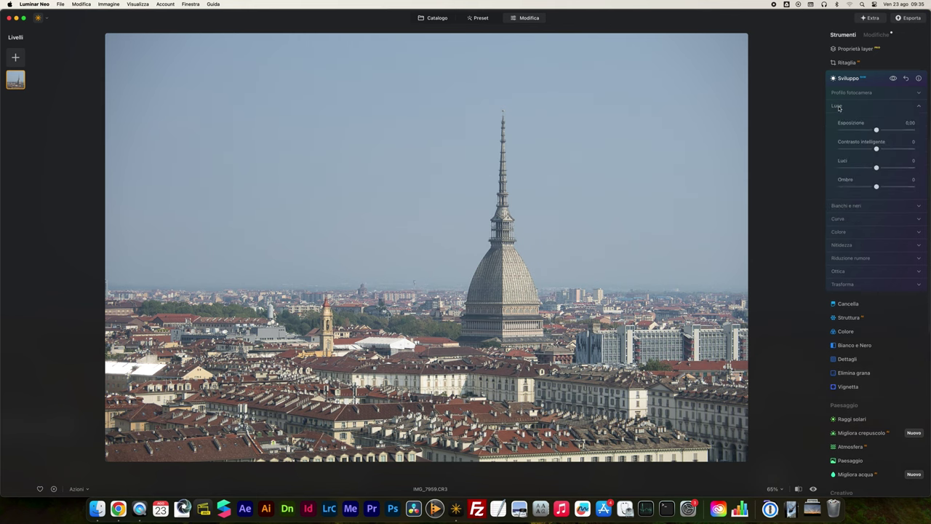
Expand Bianchi e neri, turn on clipping warnings with J, and zoom to 100% on the rooftops.
{"action": "left_click", "coordinate": [846, 205]}
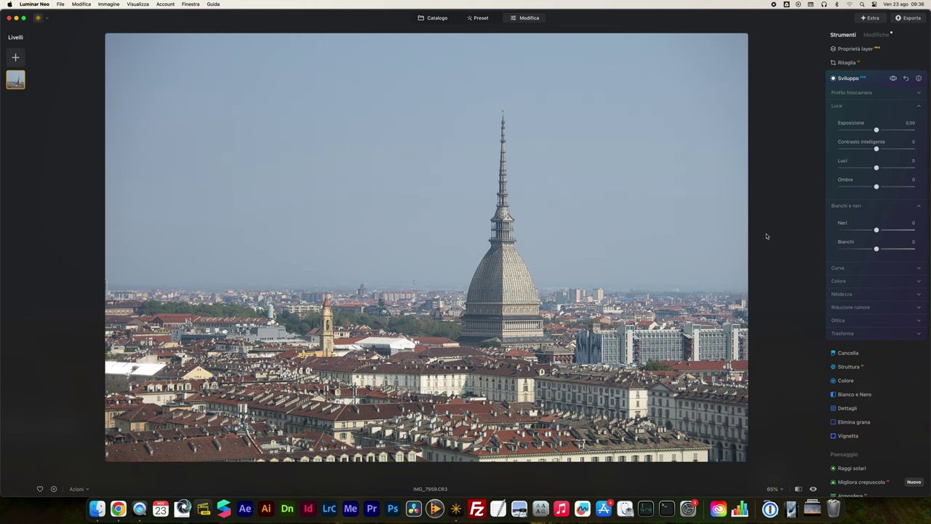
{"action": "key", "text": "j"}
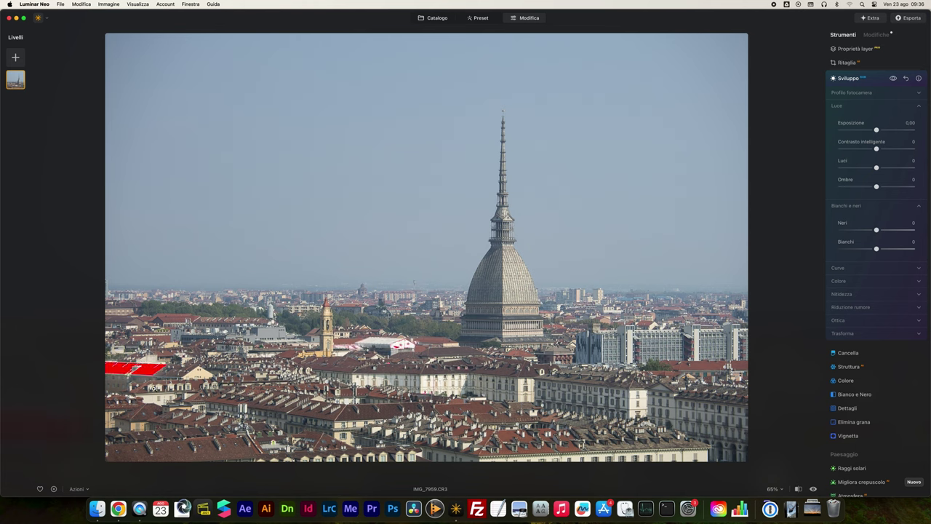
{"action": "left_click", "coordinate": [129, 364]}
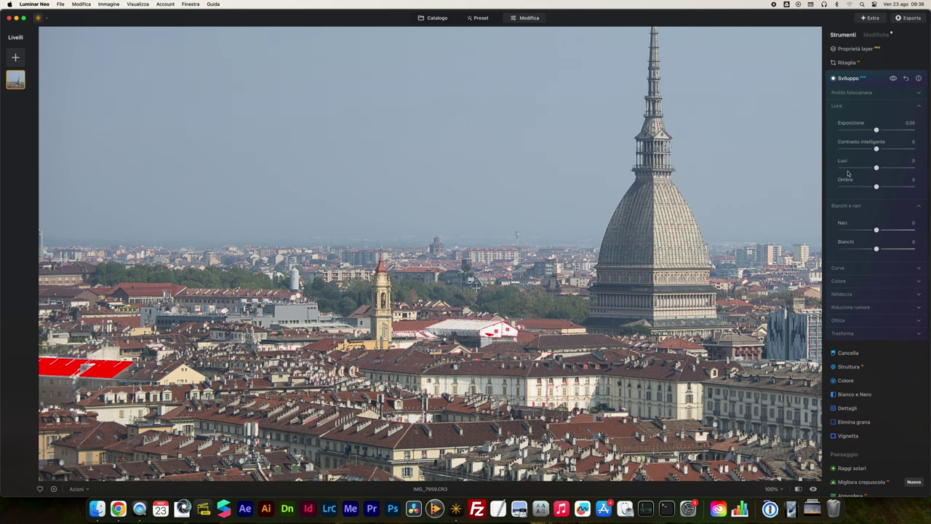
Lower the Luci (highlights) slider to -78 and return to the fit view.
{"action": "left_click_drag", "start_coordinate": [875, 167], "coordinate": [831, 173]}
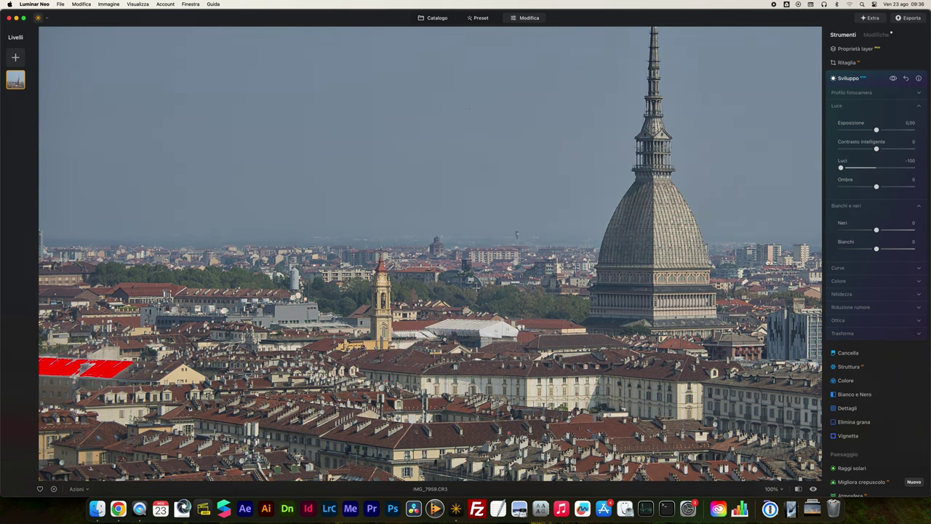
{"action": "left_click", "coordinate": [841, 168]}
{"action": "left_click_drag", "start_coordinate": [846, 168], "coordinate": [848, 168]}
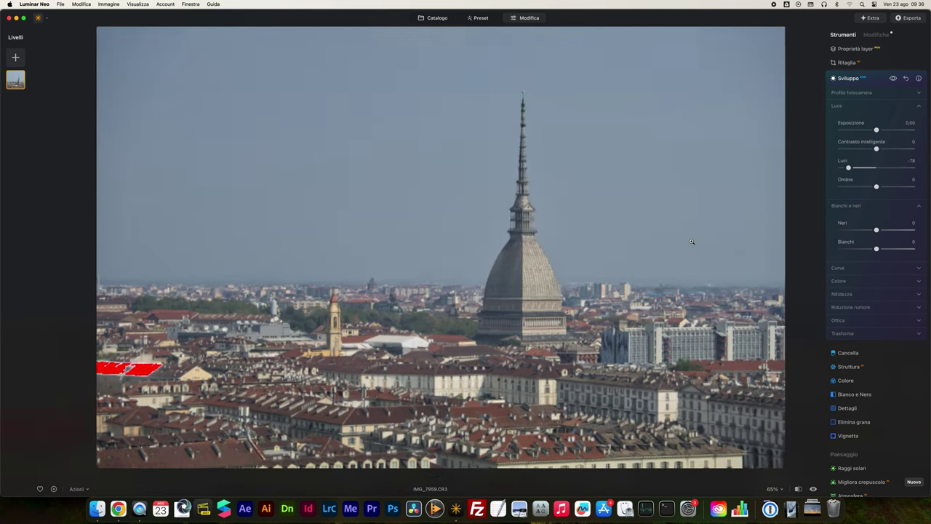
{"action": "left_click", "coordinate": [692, 243]}
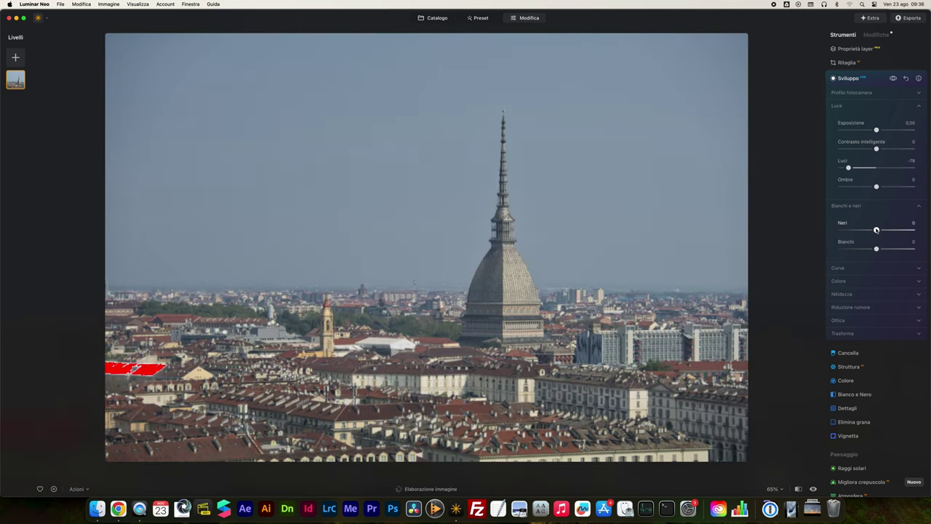
Set Neri to -25 and Bianchi to 53, clearing the rooftop clipping warning.
{"action": "left_click_drag", "start_coordinate": [877, 230], "coordinate": [821, 233]}
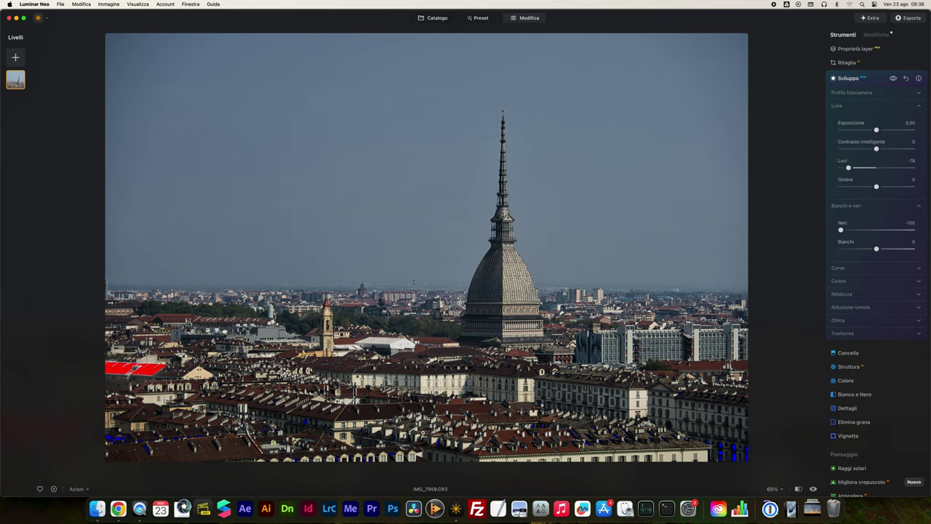
{"action": "left_click_drag", "start_coordinate": [842, 231], "coordinate": [859, 231]}
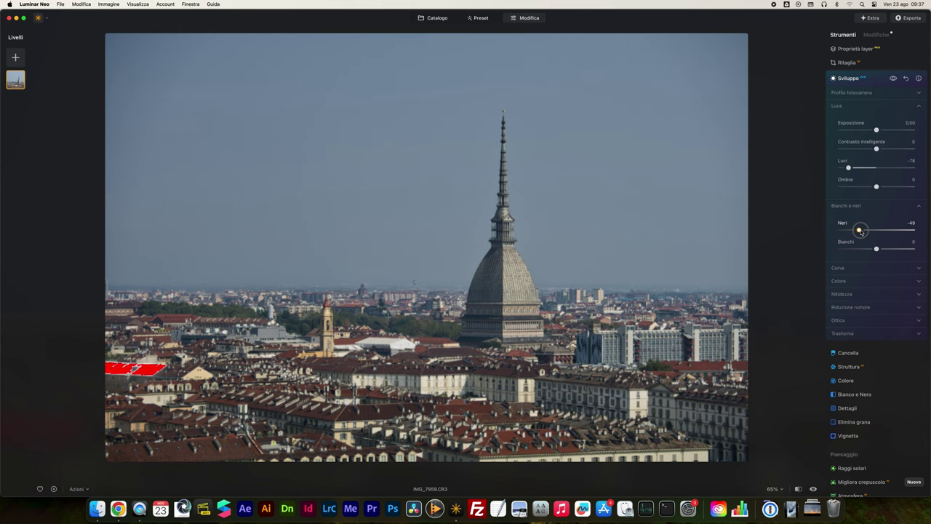
{"action": "left_click_drag", "start_coordinate": [860, 232], "coordinate": [858, 231]}
{"action": "left_click_drag", "start_coordinate": [858, 231], "coordinate": [867, 230]}
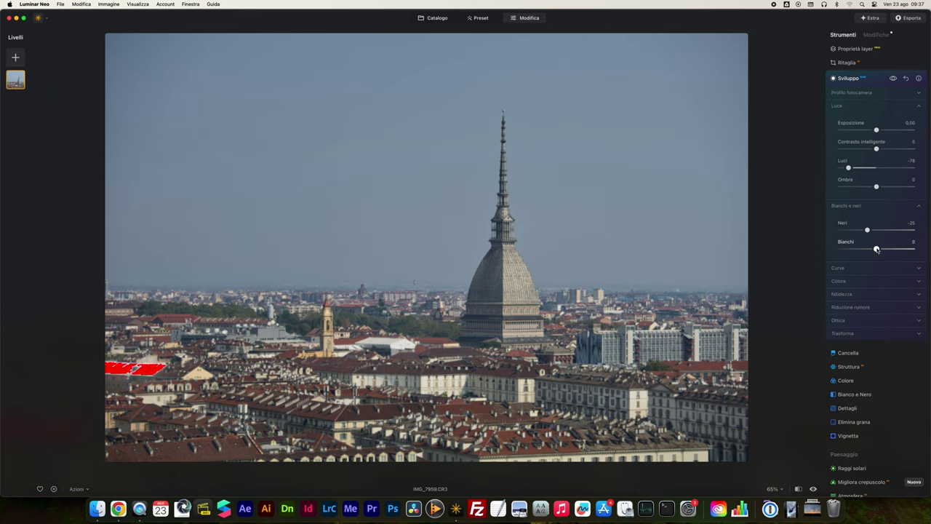
{"action": "left_click_drag", "start_coordinate": [877, 249], "coordinate": [910, 249]}
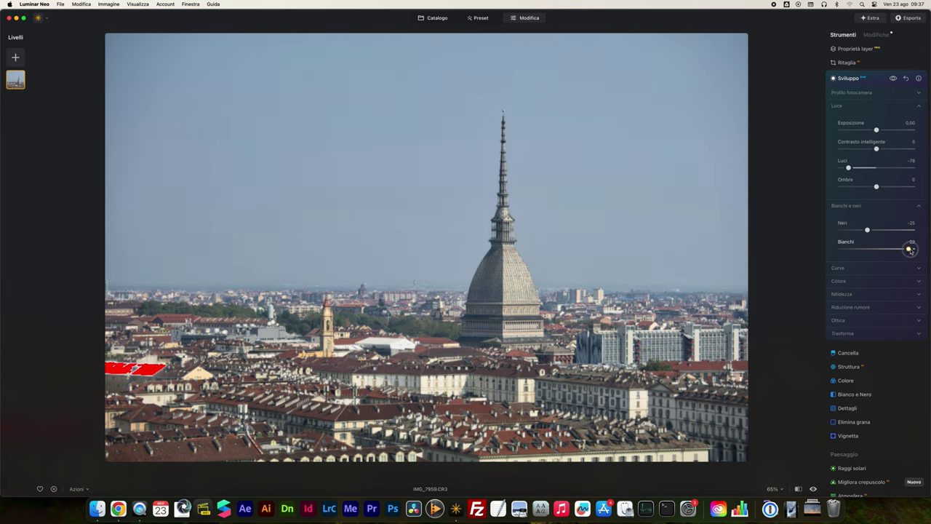
{"action": "mouse_move", "coordinate": [910, 250]}
{"action": "left_mouse_down"}
{"action": "mouse_move", "coordinate": [923, 250]}
{"action": "mouse_move", "coordinate": [890, 250]}
{"action": "mouse_move", "coordinate": [902, 252]}
{"action": "left_mouse_up"}
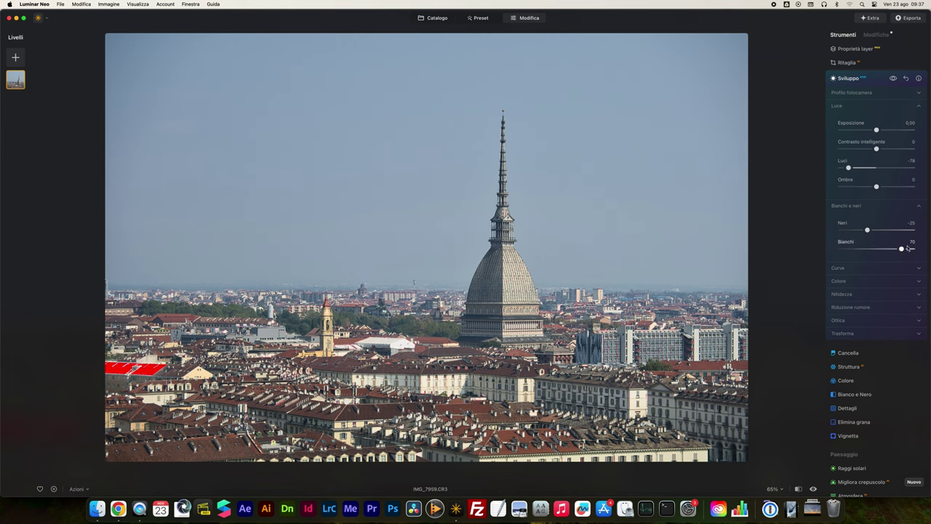
{"action": "left_click_drag", "start_coordinate": [901, 250], "coordinate": [894, 249]}
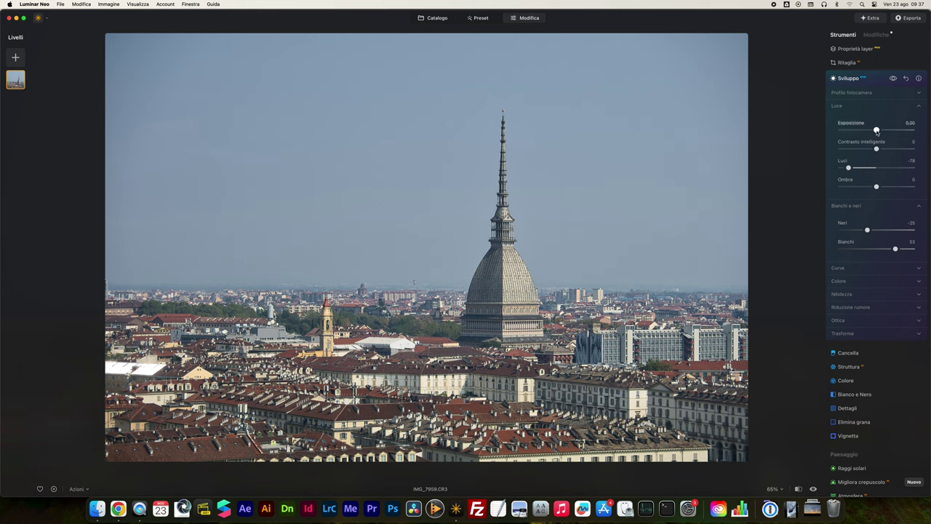
Try exposure changes, reset exposure to zero, and set Contrasto intelligente to 15.
{"action": "left_click_drag", "start_coordinate": [877, 130], "coordinate": [870, 131]}
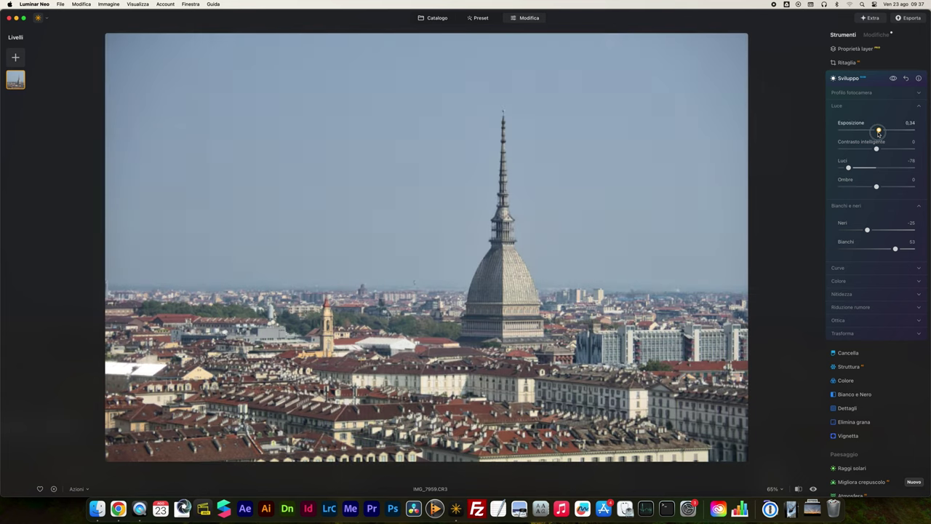
{"action": "left_click_drag", "start_coordinate": [870, 131], "coordinate": [876, 130]}
{"action": "double_click", "coordinate": [850, 123]}
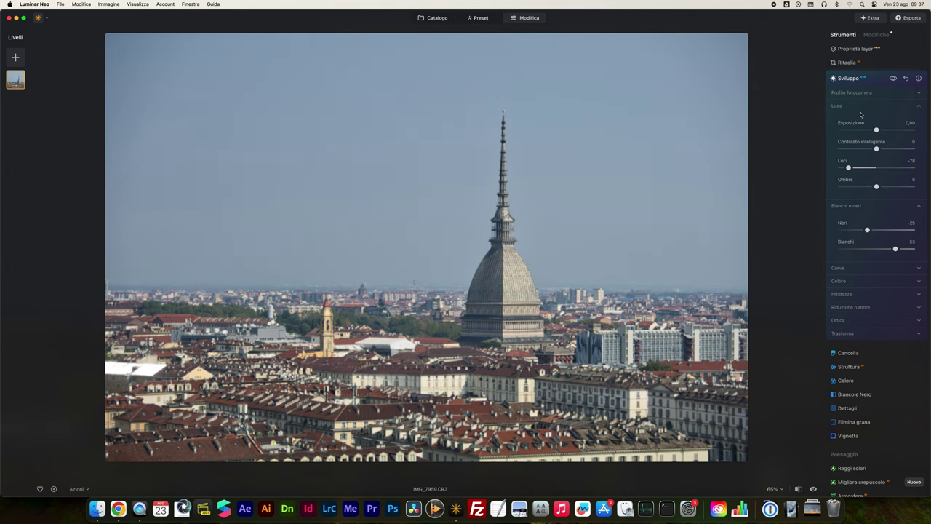
{"action": "mouse_move", "coordinate": [876, 149]}
{"action": "left_mouse_down"}
{"action": "mouse_move", "coordinate": [844, 150]}
{"action": "mouse_move", "coordinate": [892, 152]}
{"action": "mouse_move", "coordinate": [878, 151]}
{"action": "left_mouse_up"}
{"action": "left_click_drag", "start_coordinate": [880, 148], "coordinate": [888, 149]}
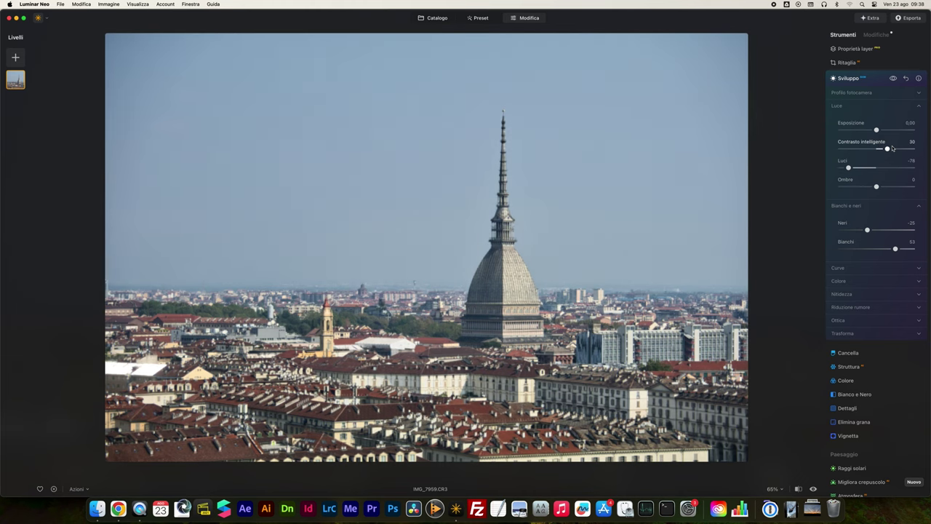
{"action": "left_click_drag", "start_coordinate": [887, 149], "coordinate": [882, 148]}
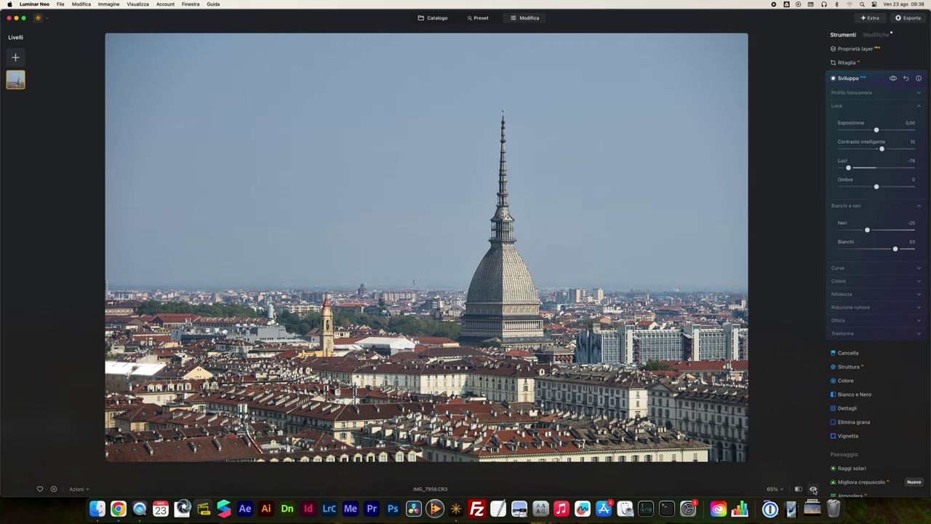
Compare the edited photo with the unedited original, then expand Profilo fotocamera.
{"action": "left_click", "coordinate": [813, 489]}
{"action": "left_click", "coordinate": [813, 490]}
{"action": "left_click", "coordinate": [813, 490]}
{"action": "left_click", "coordinate": [813, 489]}
{"action": "left_click", "coordinate": [813, 490]}
{"action": "left_click", "coordinate": [813, 489]}
{"action": "left_click", "coordinate": [813, 489]}
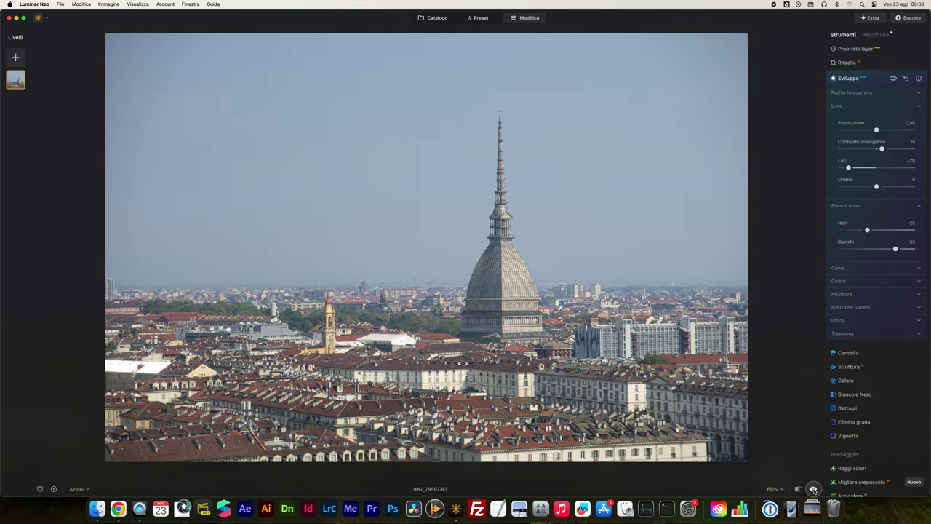
{"action": "left_click", "coordinate": [813, 490]}
{"action": "left_click", "coordinate": [855, 92]}
Collapse the Profilo fotocamera, Luce and Bianchi e neri sections.
{"action": "left_click", "coordinate": [842, 129]}
{"action": "left_click", "coordinate": [846, 93]}
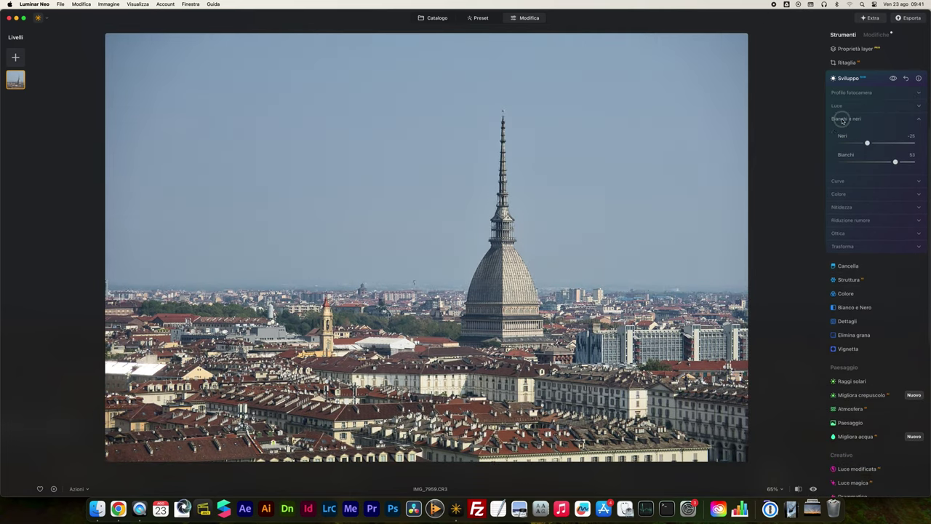
{"action": "left_click", "coordinate": [842, 120]}
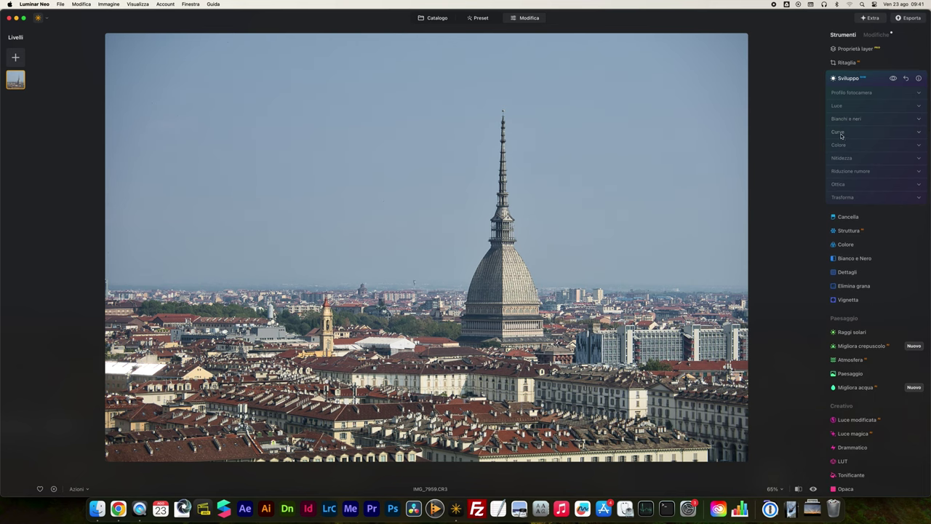
Add a highlight point and a lowered shadow point to the tone curve, then fold Curve away.
{"action": "left_click", "coordinate": [840, 133]}
{"action": "left_click_drag", "start_coordinate": [901, 181], "coordinate": [898, 178]}
{"action": "left_click", "coordinate": [854, 225]}
{"action": "left_click_drag", "start_coordinate": [854, 225], "coordinate": [858, 229]}
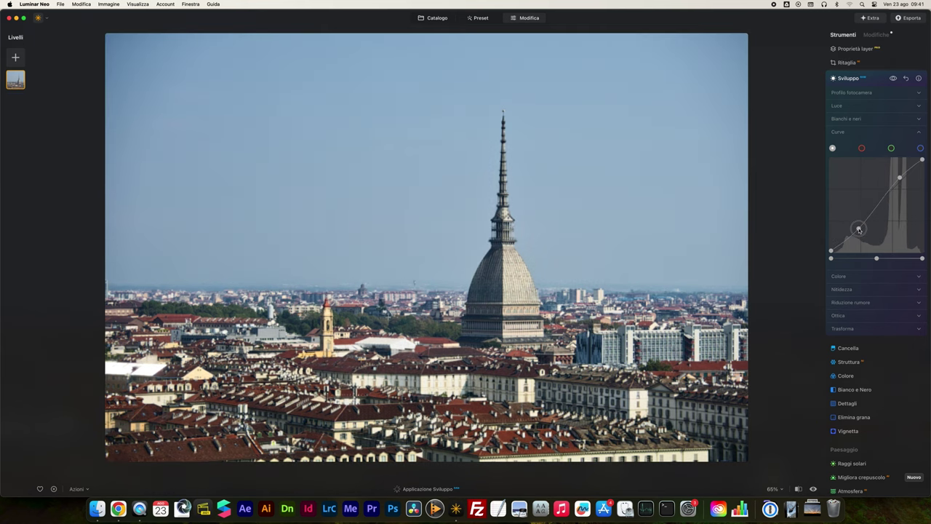
{"action": "left_click_drag", "start_coordinate": [859, 229], "coordinate": [857, 228]}
{"action": "left_click_drag", "start_coordinate": [899, 179], "coordinate": [901, 181]}
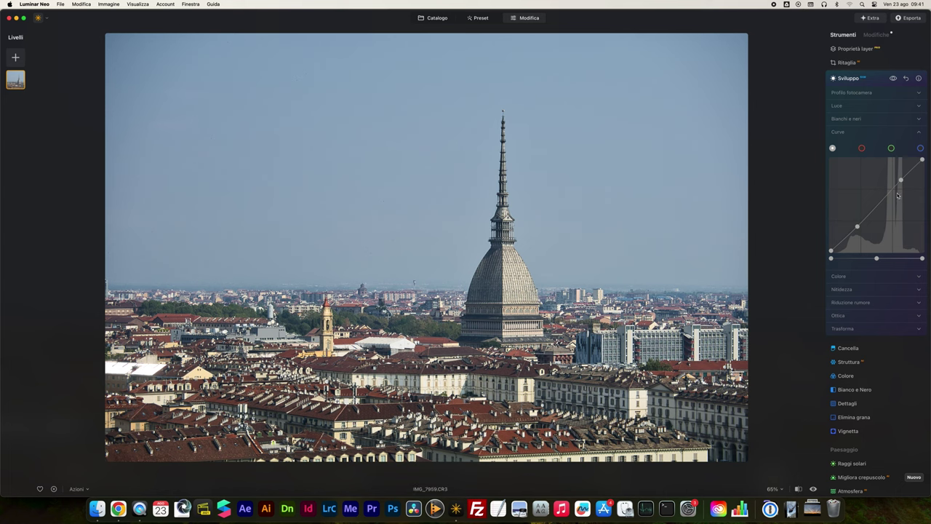
{"action": "left_click", "coordinate": [869, 132]}
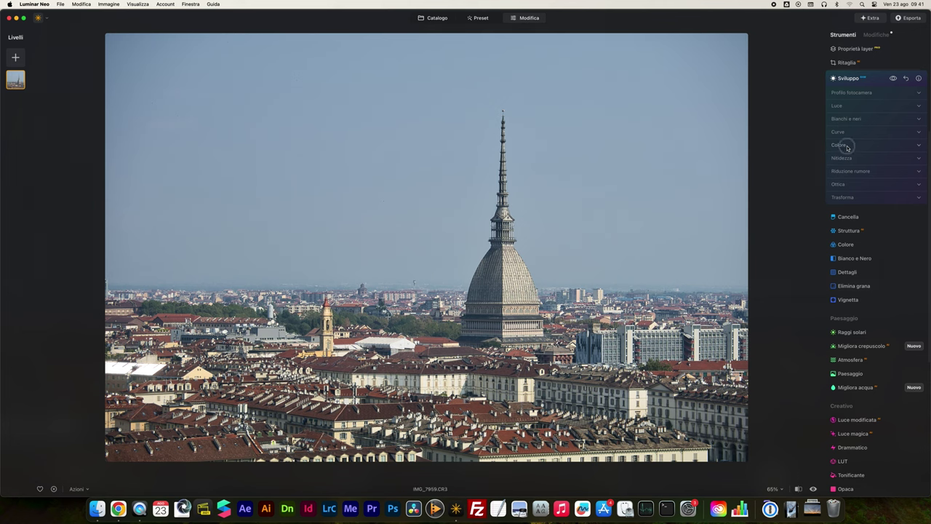
Expand Colore and preview the Luce del giorno, Nuvoloso and Sfumatura white-balance presets.
{"action": "left_click", "coordinate": [846, 146]}
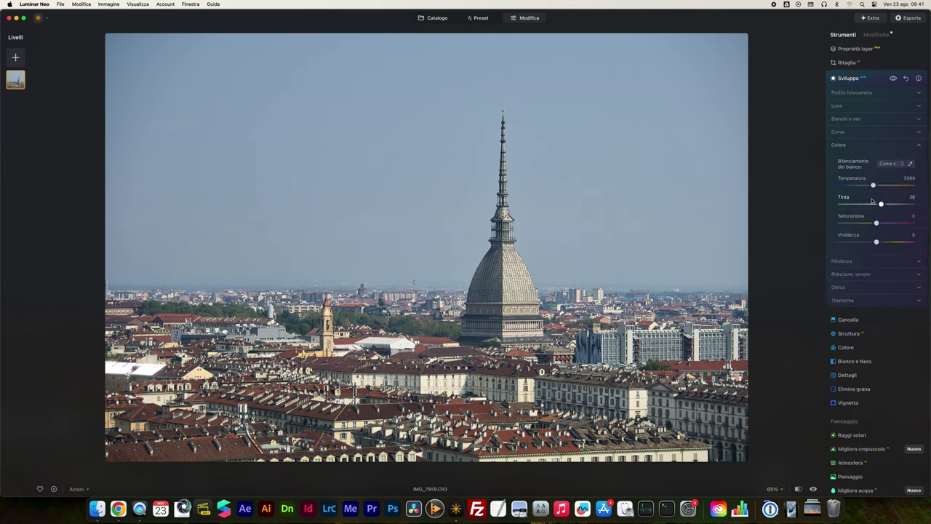
{"action": "left_click", "coordinate": [890, 166]}
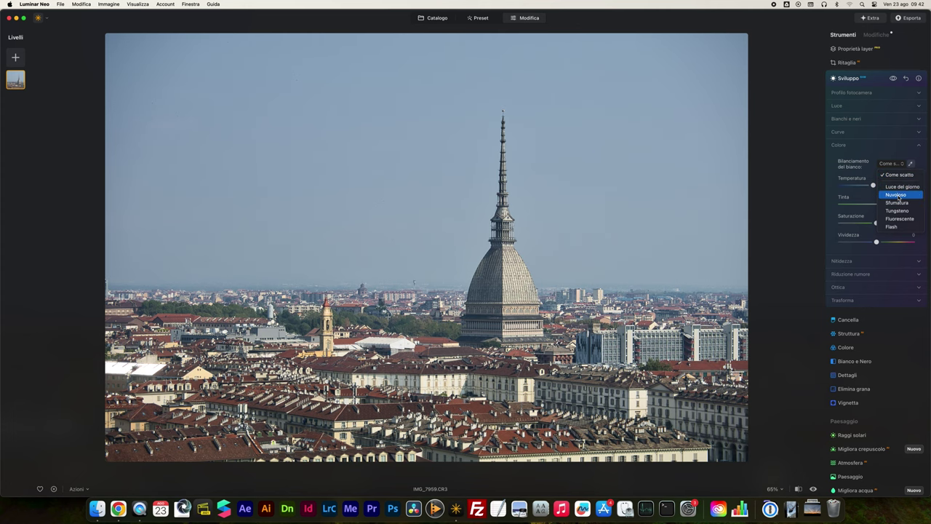
{"action": "left_click", "coordinate": [897, 188]}
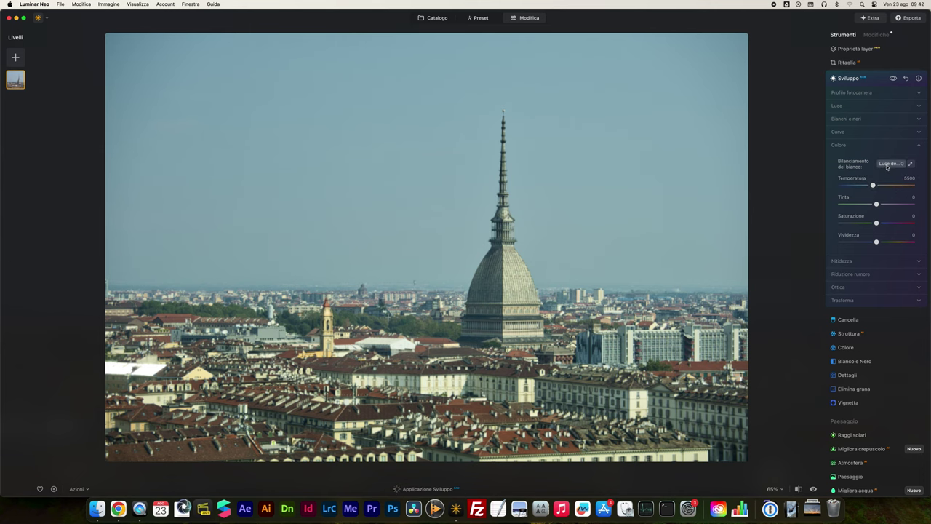
{"action": "left_click", "coordinate": [890, 164]}
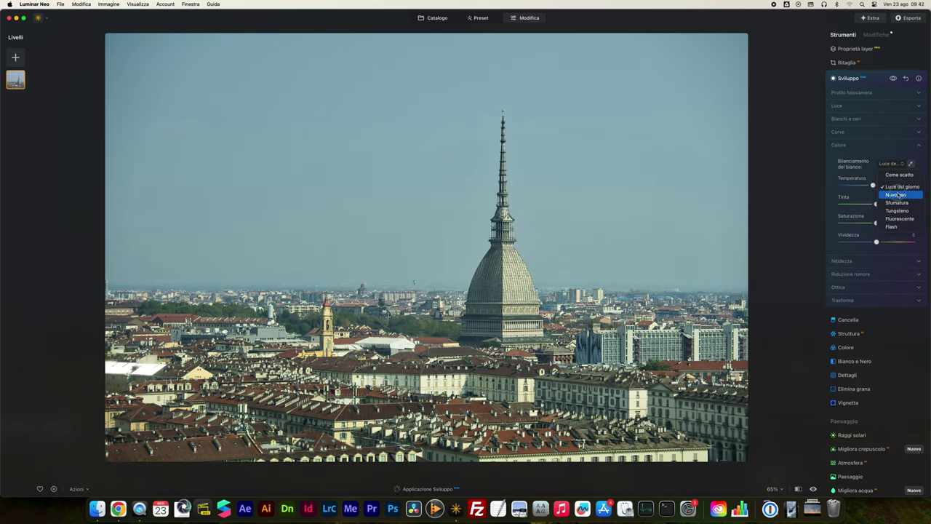
{"action": "left_click", "coordinate": [896, 195]}
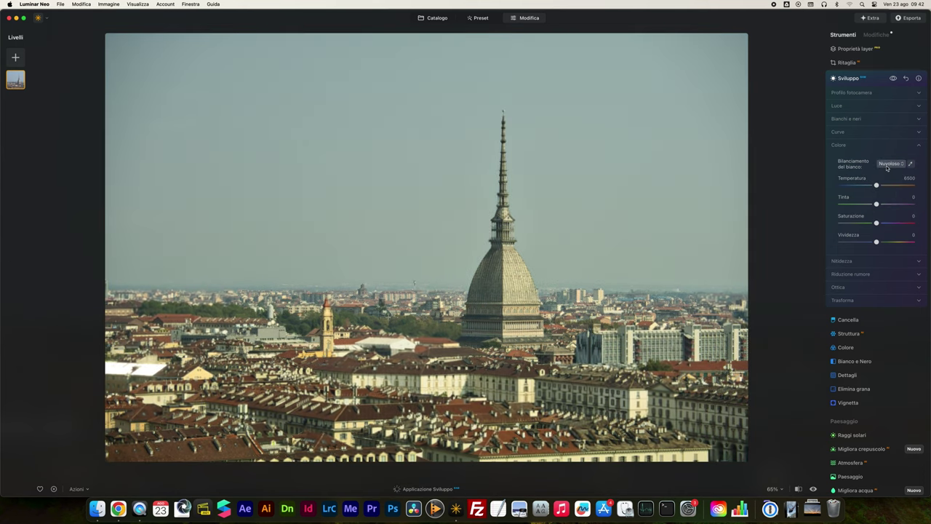
{"action": "left_click", "coordinate": [890, 164]}
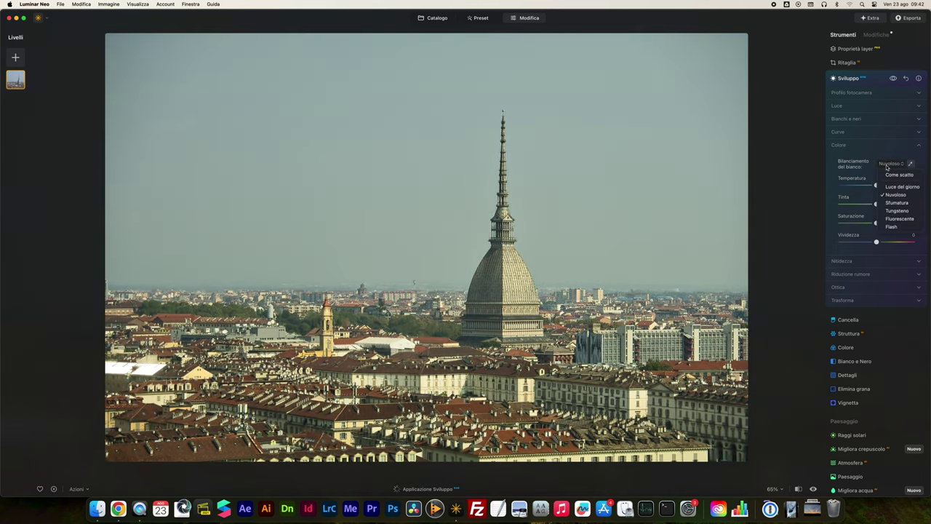
{"action": "left_click", "coordinate": [898, 203]}
Preview the Tungsteno and Flash presets, then return to Come scatto (5569, tint 20).
{"action": "left_click", "coordinate": [890, 167]}
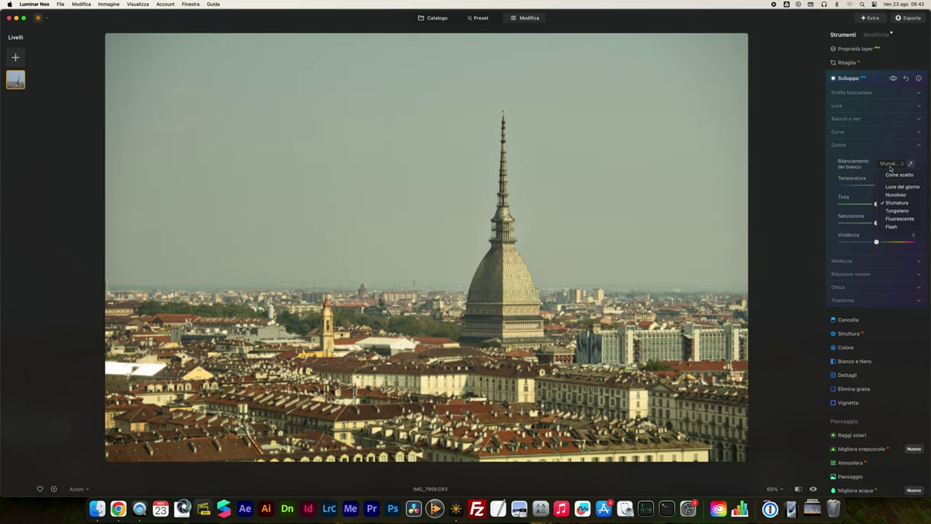
{"action": "left_click", "coordinate": [897, 212]}
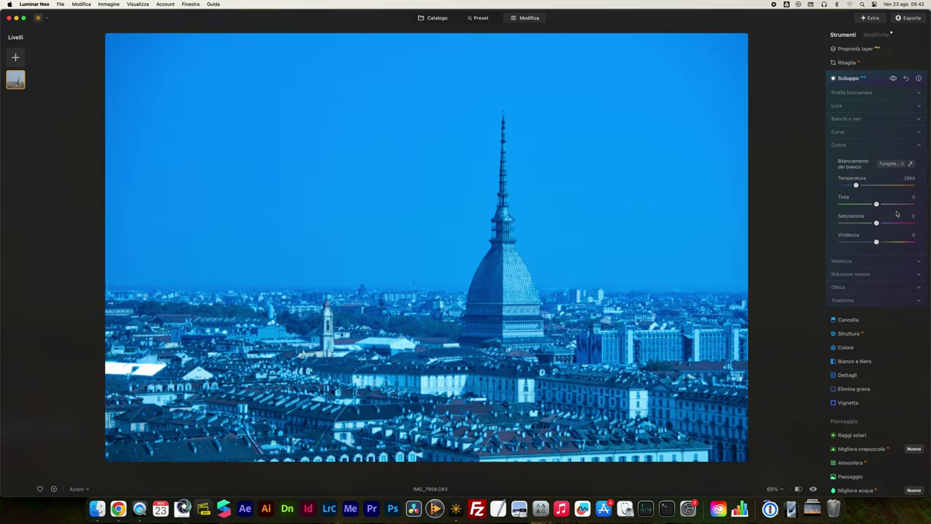
{"action": "left_click", "coordinate": [890, 164]}
{"action": "left_click", "coordinate": [892, 226]}
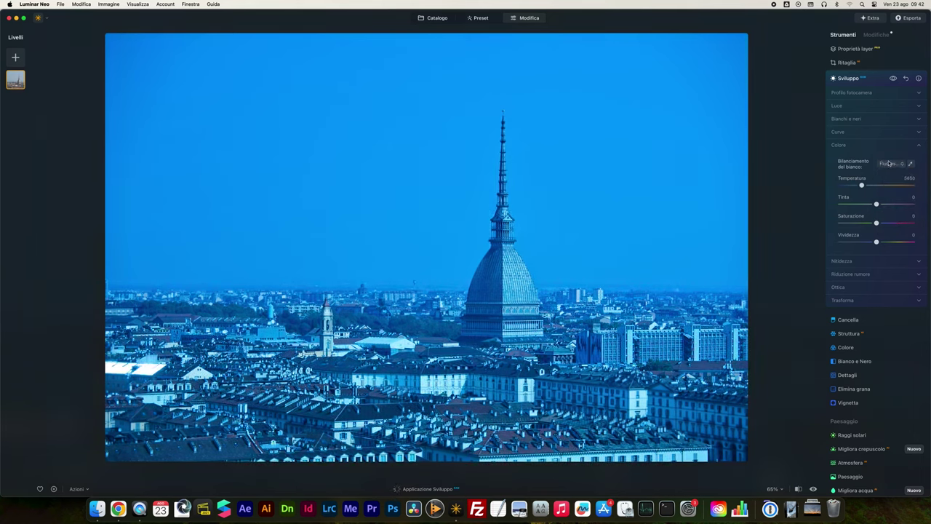
{"action": "left_click", "coordinate": [890, 164]}
{"action": "left_click", "coordinate": [898, 175]}
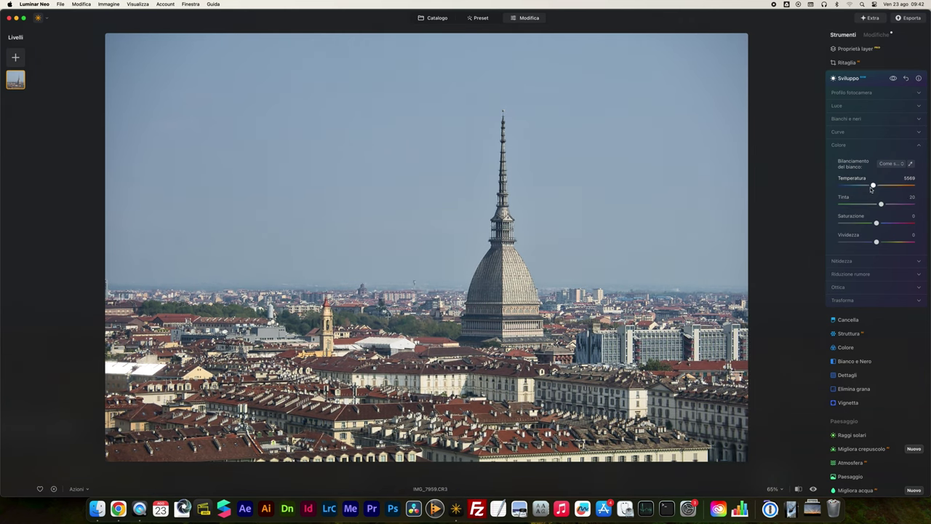
Set a custom white balance with Temperatura 5600, undoing the trial Tinta shift.
{"action": "left_click_drag", "start_coordinate": [873, 185], "coordinate": [861, 185]}
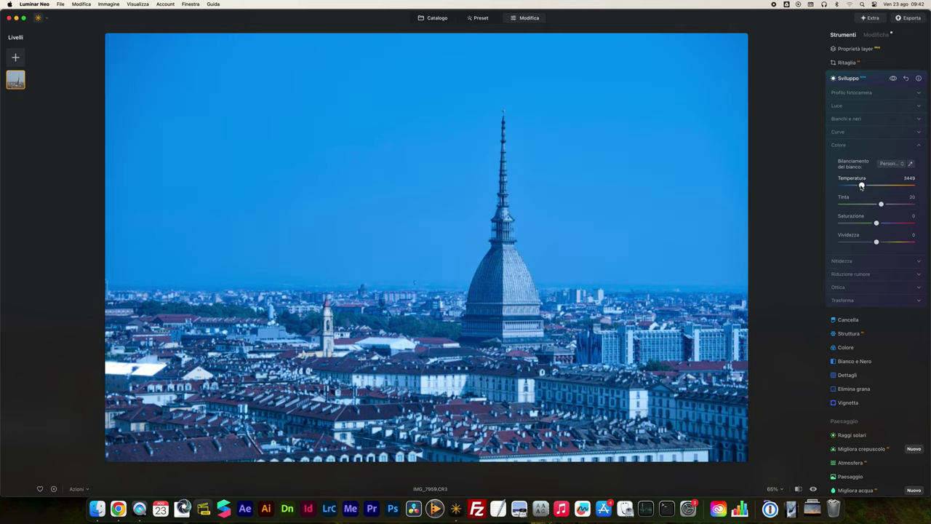
{"action": "left_click_drag", "start_coordinate": [861, 185], "coordinate": [879, 186]}
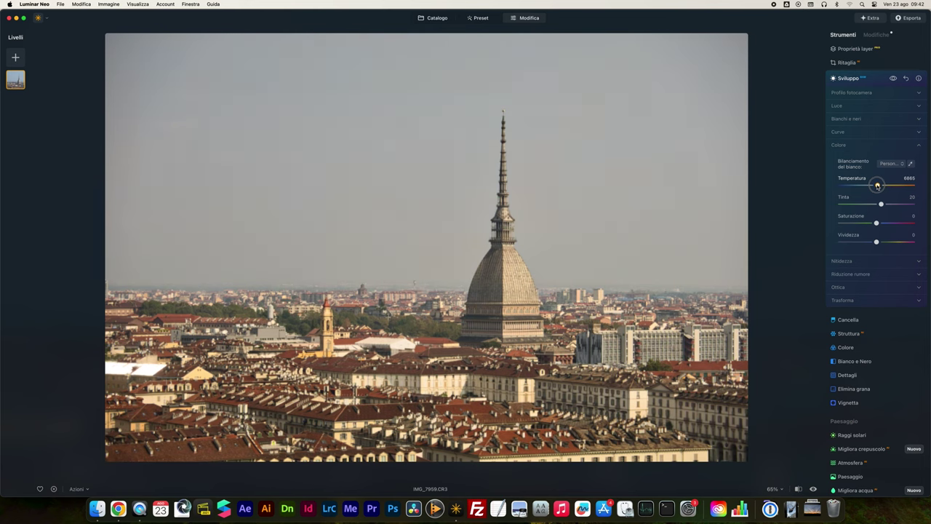
{"action": "left_click", "coordinate": [887, 167]}
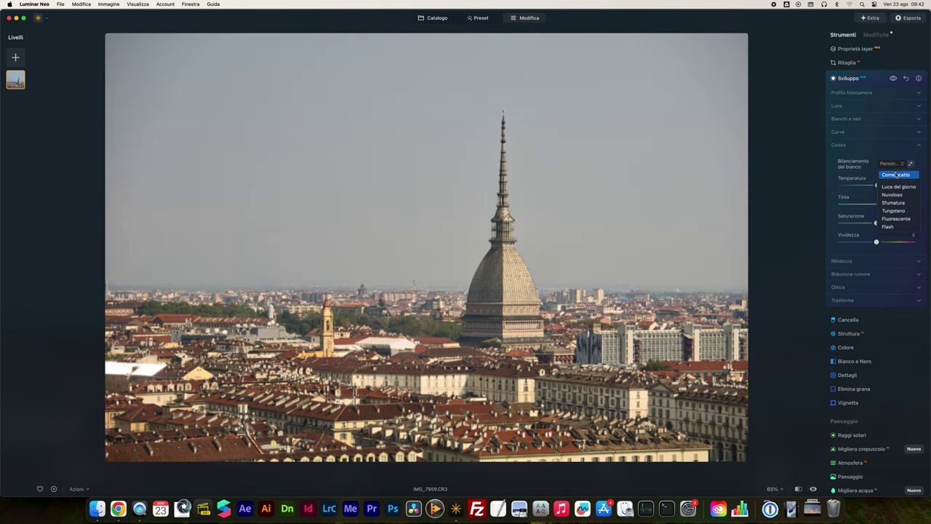
{"action": "left_click", "coordinate": [895, 174]}
{"action": "mouse_move", "coordinate": [881, 205]}
{"action": "left_mouse_down"}
{"action": "mouse_move", "coordinate": [872, 205]}
{"action": "mouse_move", "coordinate": [887, 204]}
{"action": "left_mouse_up"}
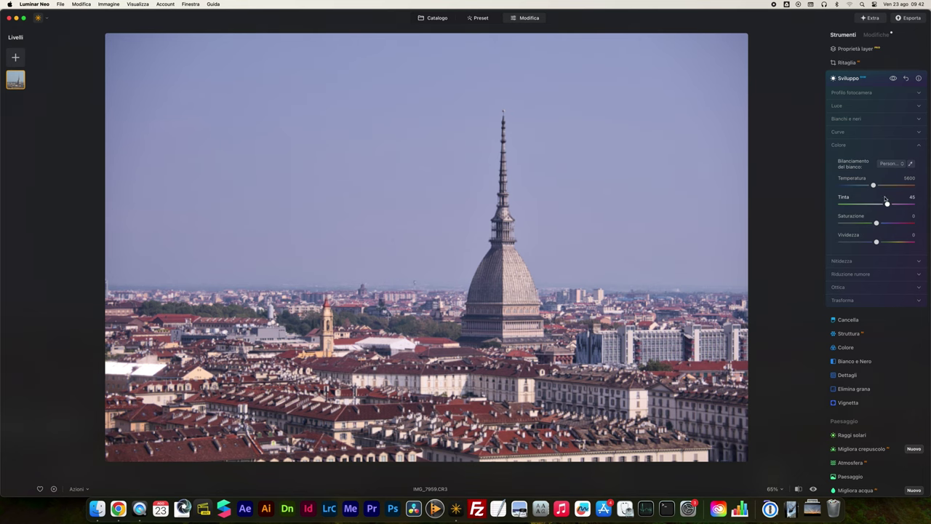
{"action": "key", "text": "super+z"}
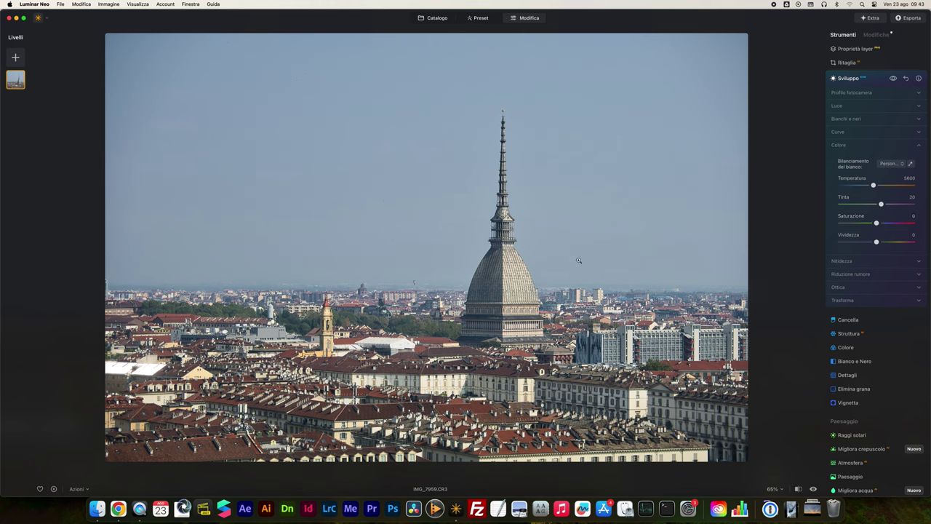
Set Vividezza to 20 and Saturazione to 4 after resetting a trial saturation boost.
{"action": "left_click_drag", "start_coordinate": [876, 223], "coordinate": [898, 225]}
{"action": "double_click", "coordinate": [858, 222]}
{"action": "left_click_drag", "start_coordinate": [877, 242], "coordinate": [884, 243]}
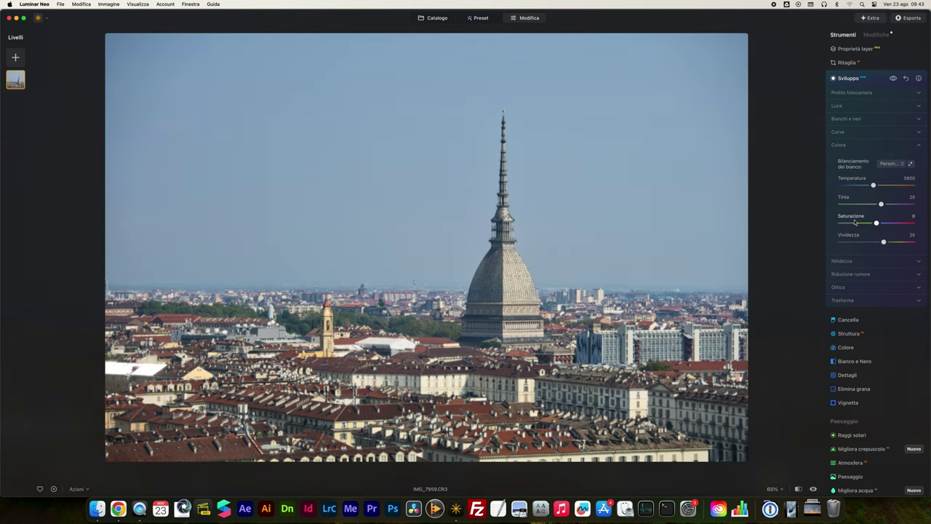
{"action": "left_click_drag", "start_coordinate": [877, 224], "coordinate": [879, 225]}
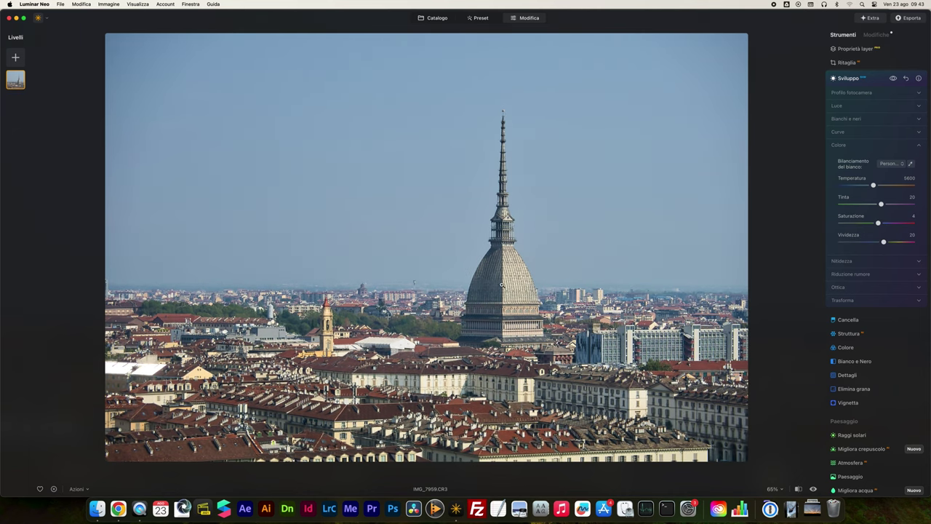
Compare the colour edit with the original, then fold away the Sviluppo settings.
{"action": "left_click", "coordinate": [813, 489]}
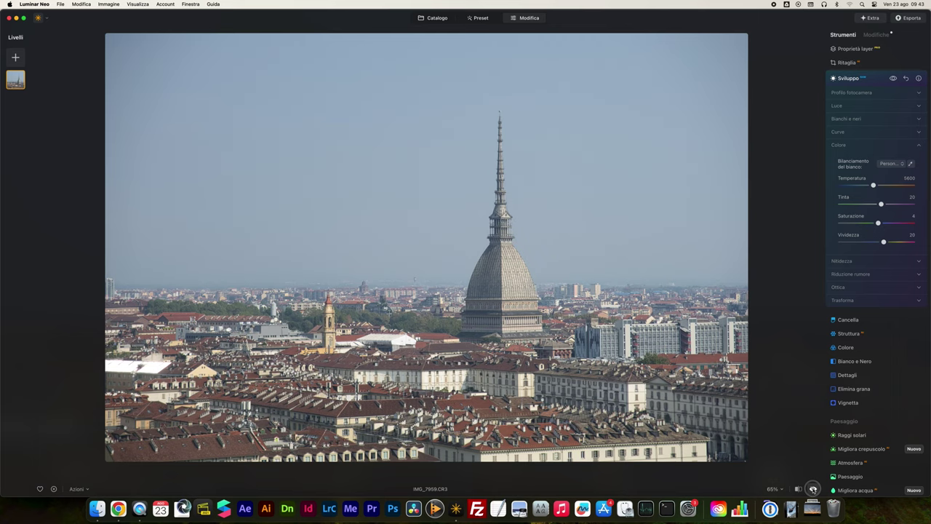
{"action": "left_click", "coordinate": [813, 488]}
{"action": "left_click", "coordinate": [813, 488]}
{"action": "left_click", "coordinate": [813, 488]}
{"action": "left_click", "coordinate": [813, 489]}
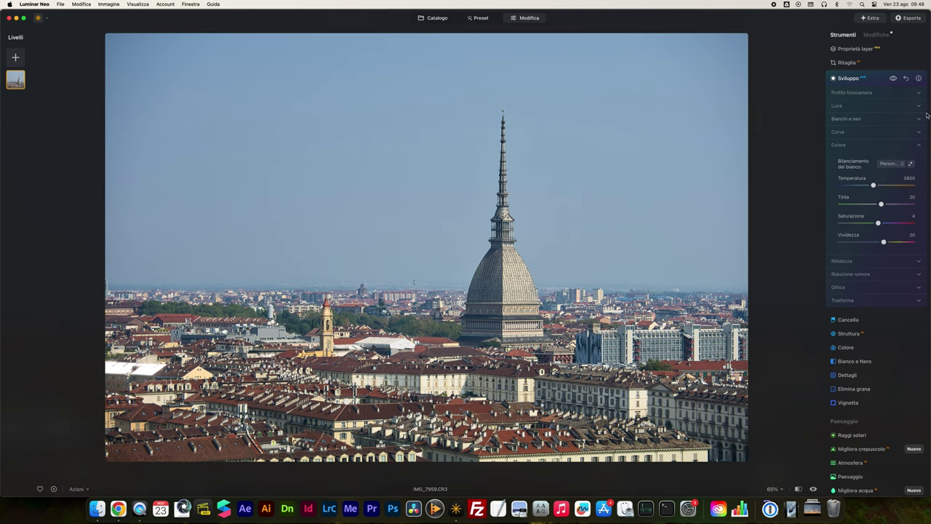
{"action": "left_click", "coordinate": [847, 78]}
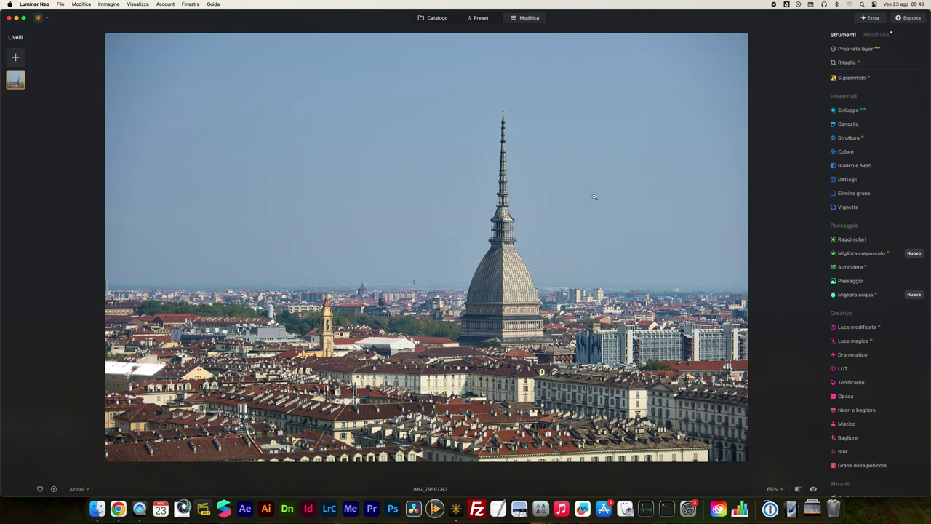
Remove dust spots from the sky with Cancella and zoom the view to 200%.
{"action": "left_click", "coordinate": [846, 125]}
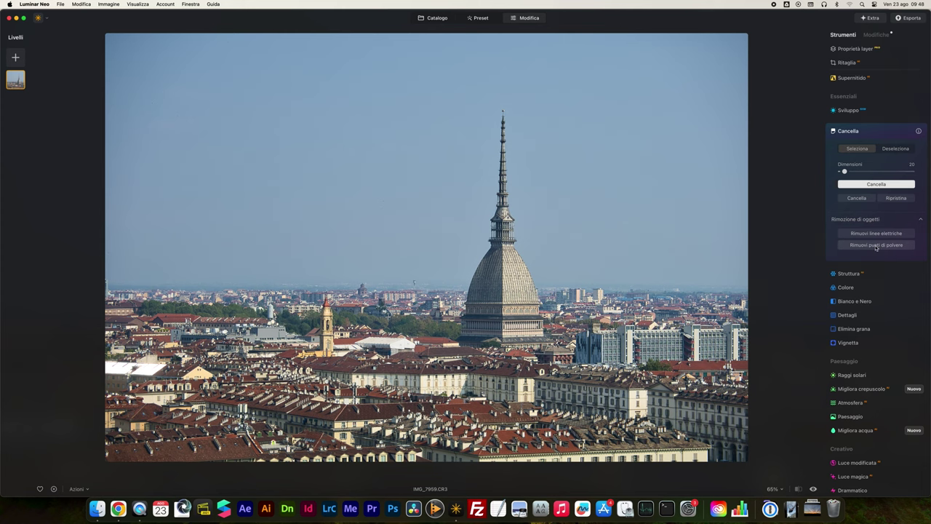
{"action": "left_click", "coordinate": [876, 247]}
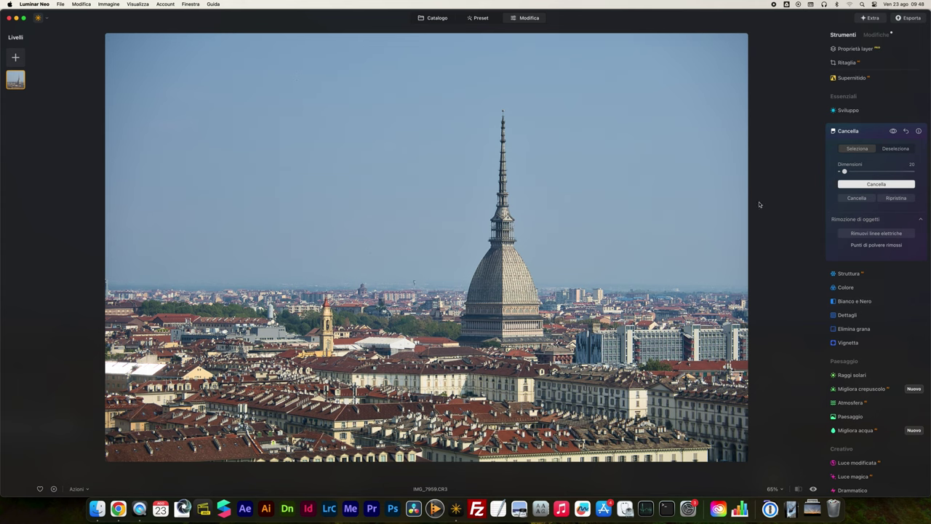
{"action": "left_click", "coordinate": [774, 489]}
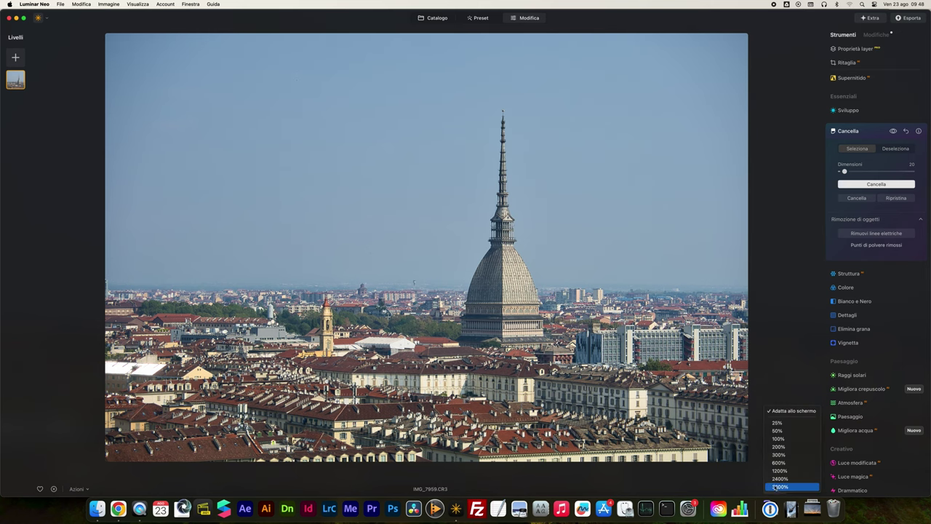
{"action": "left_click", "coordinate": [778, 447]}
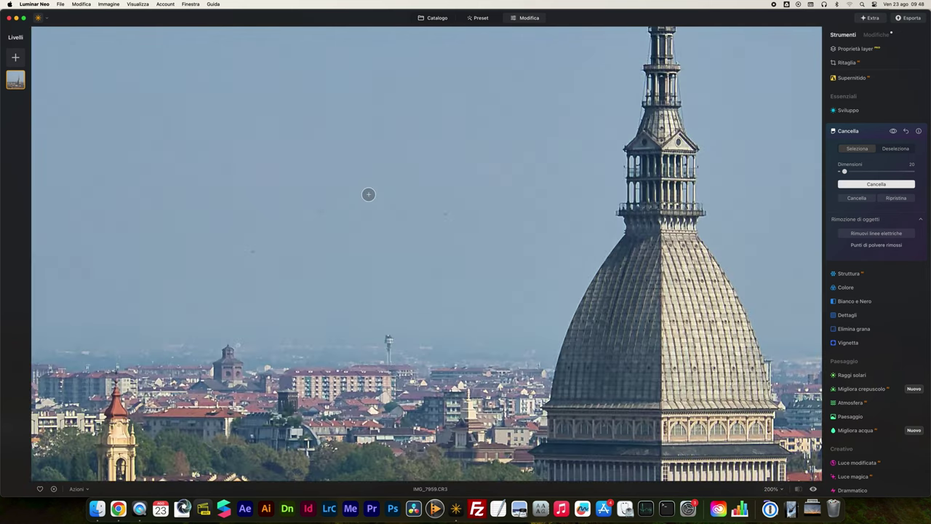
Compare the cleaned sky close up against the original, ending on the edit.
{"action": "scroll", "coordinate": [395, 195], "scroll_direction": "up", "scroll_amount": 3}
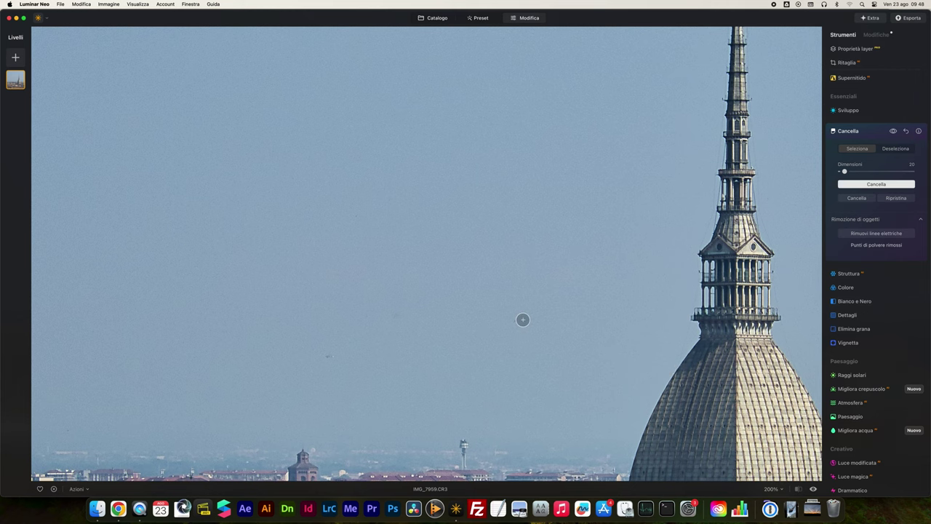
{"action": "left_click", "coordinate": [813, 489]}
{"action": "left_click", "coordinate": [813, 489]}
{"action": "left_click", "coordinate": [813, 489]}
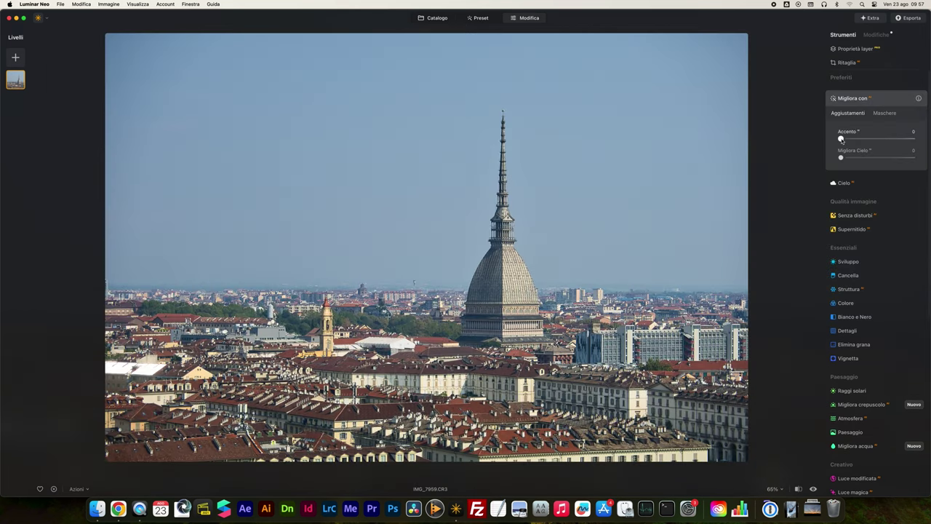
Raise Accento to 50 and compare the photo with and without the AI enhancement.
{"action": "left_click_drag", "start_coordinate": [841, 139], "coordinate": [877, 140]}
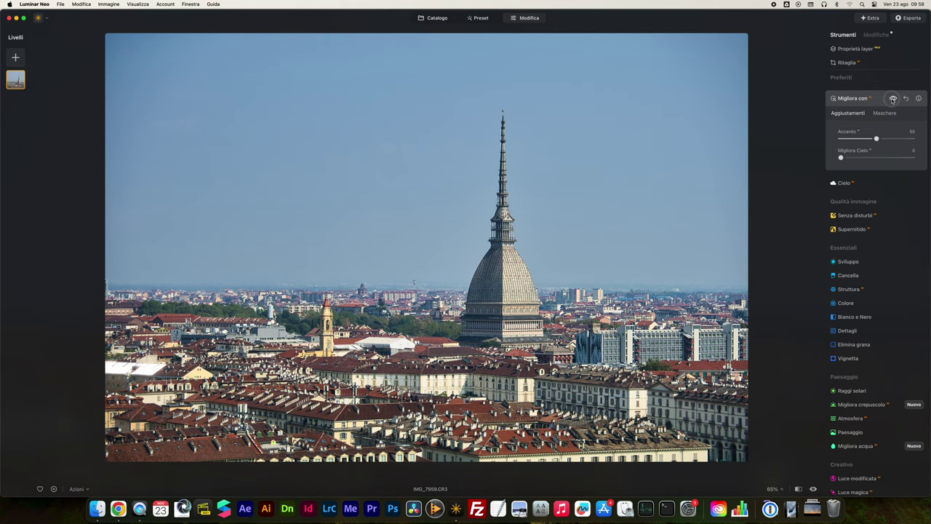
{"action": "left_click", "coordinate": [892, 99]}
{"action": "left_click", "coordinate": [892, 99]}
{"action": "left_click", "coordinate": [893, 99]}
{"action": "left_click", "coordinate": [892, 99]}
Set Migliora Cielo to 20 after a stronger trial, comparing against the unenhanced and original photo.
{"action": "left_click_drag", "start_coordinate": [841, 158], "coordinate": [925, 160]}
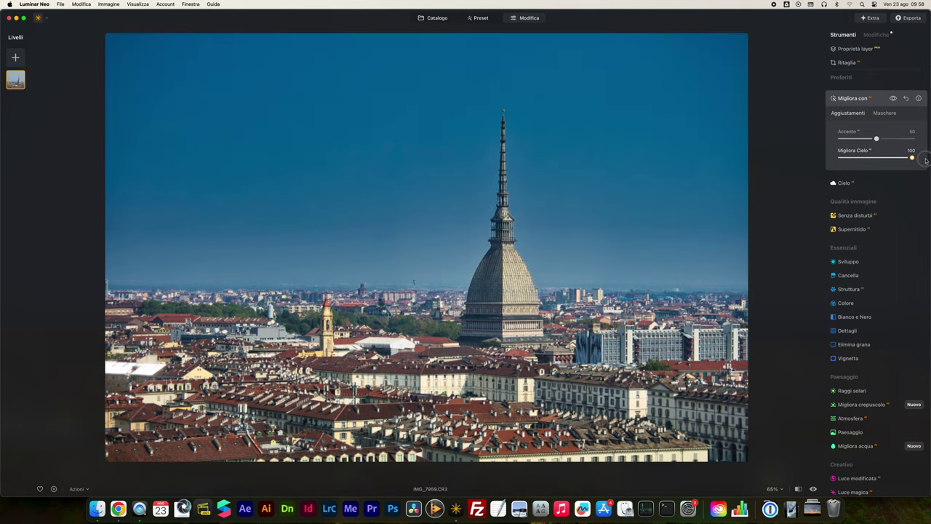
{"action": "left_click_drag", "start_coordinate": [926, 161], "coordinate": [857, 164]}
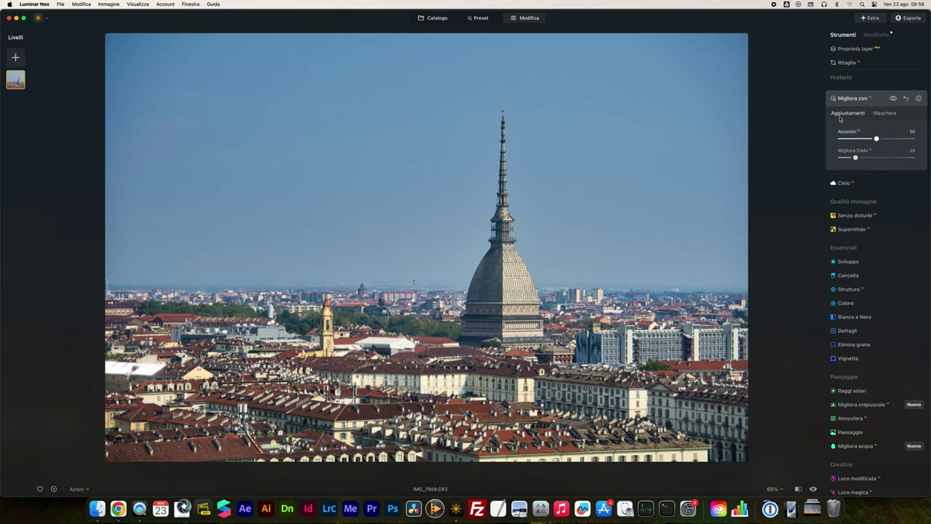
{"action": "left_click", "coordinate": [893, 98]}
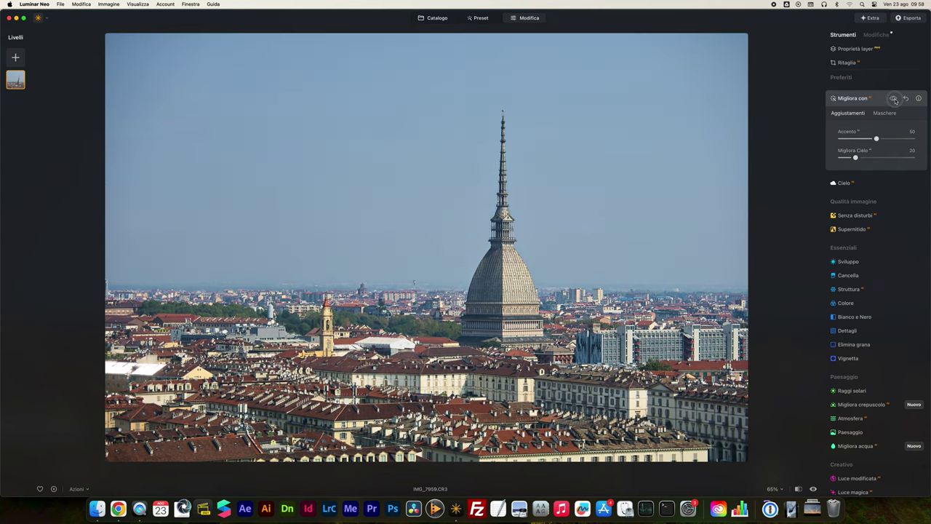
{"action": "left_click", "coordinate": [894, 99]}
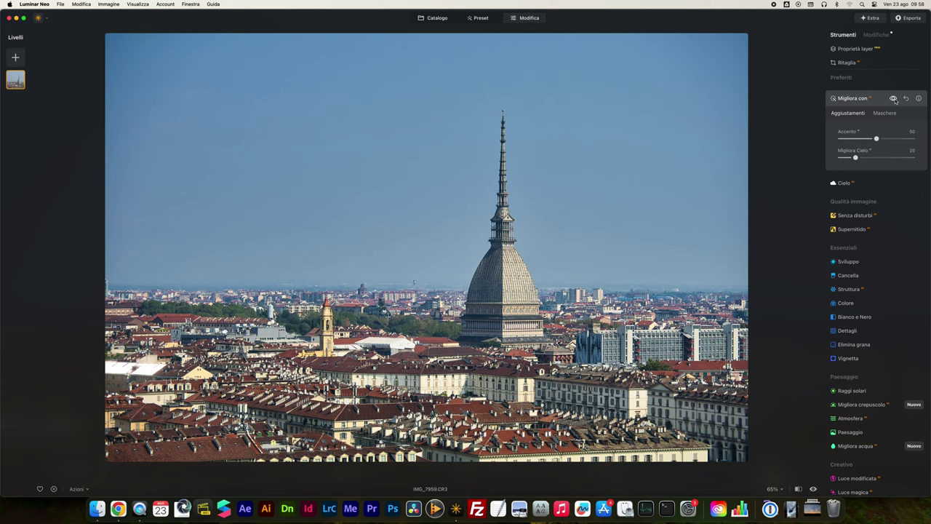
{"action": "left_click", "coordinate": [894, 99]}
{"action": "left_click", "coordinate": [894, 98]}
{"action": "left_click", "coordinate": [813, 488]}
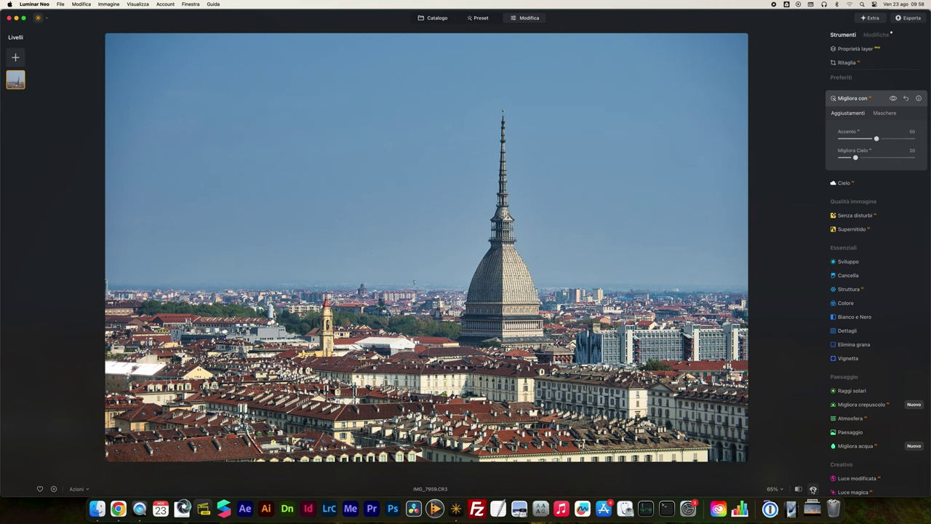
{"action": "left_click", "coordinate": [813, 489]}
{"action": "left_click", "coordinate": [813, 488]}
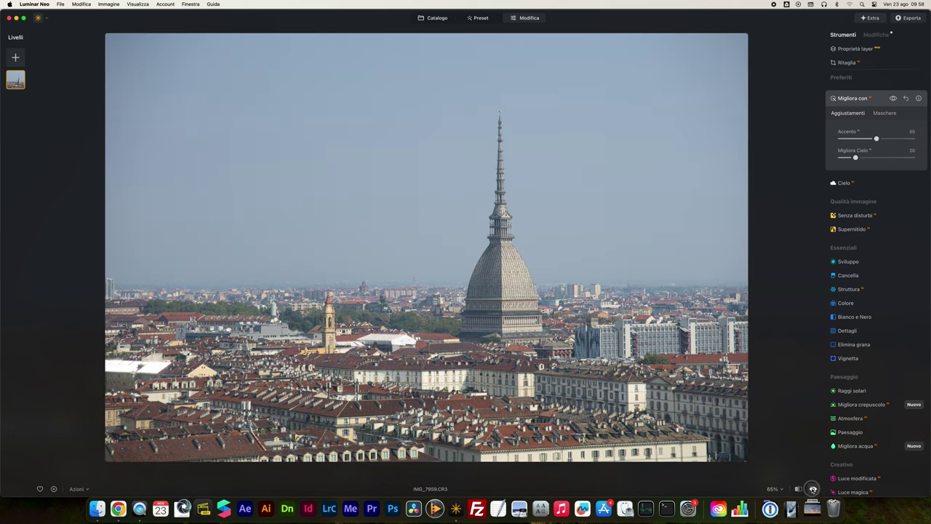
{"action": "left_click", "coordinate": [813, 488]}
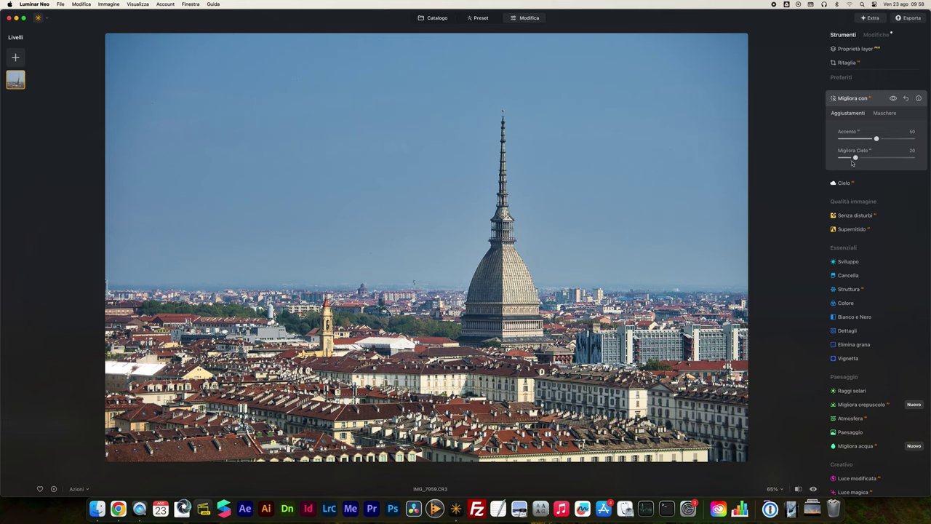
Try Accento at 30, undo back to 50, and recheck the AI enhancement on and off.
{"action": "left_click_drag", "start_coordinate": [875, 138], "coordinate": [863, 139]}
{"action": "key", "text": "super+z"}
{"action": "left_click", "coordinate": [893, 99]}
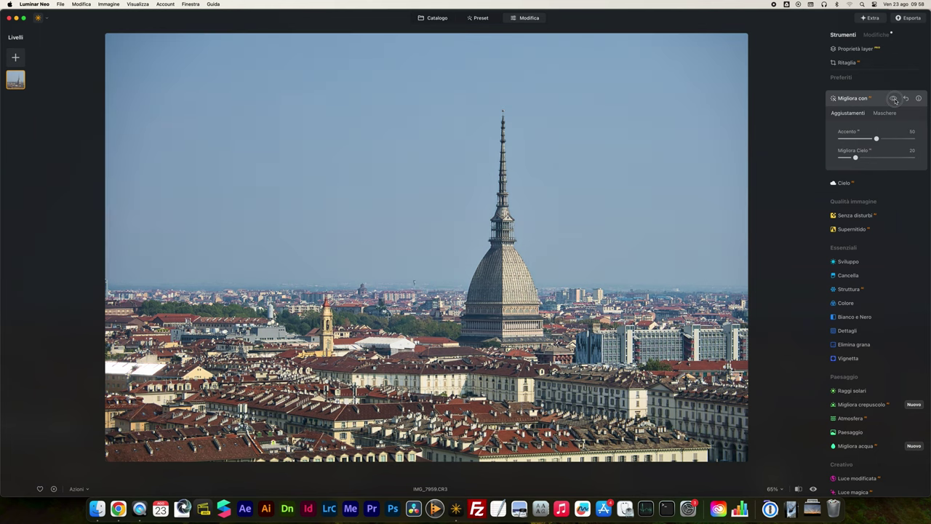
{"action": "left_click", "coordinate": [893, 98]}
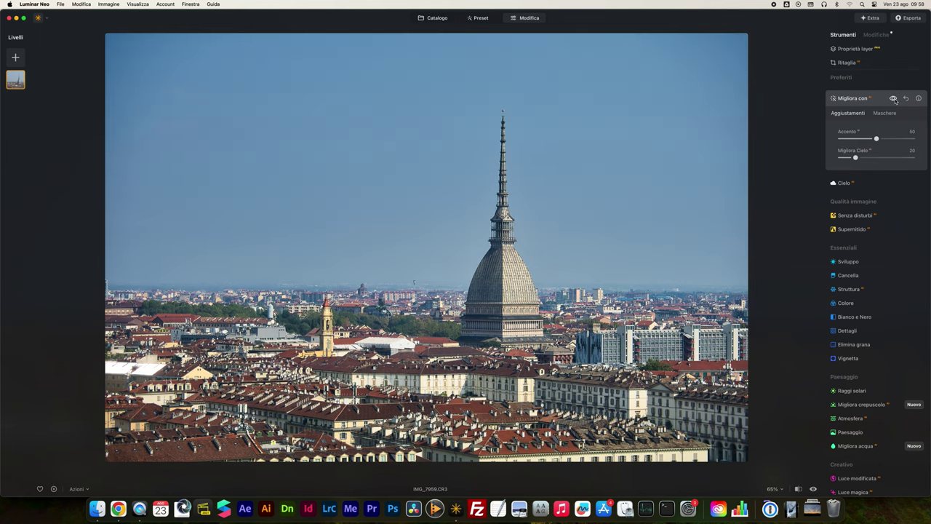
{"action": "left_click", "coordinate": [894, 98]}
{"action": "left_click", "coordinate": [894, 98]}
Expand Struttura, test strong negative and positive values, and zoom to 100% on the dome.
{"action": "left_click", "coordinate": [848, 211]}
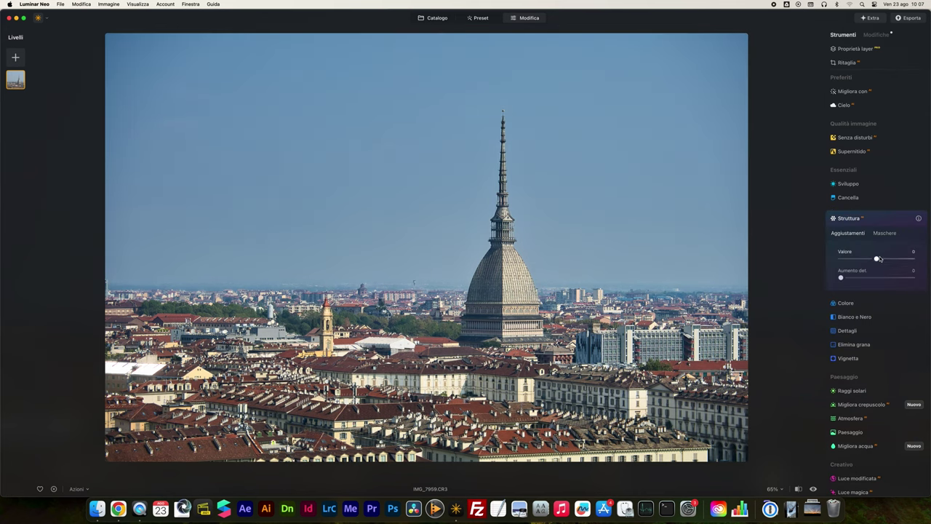
{"action": "left_click_drag", "start_coordinate": [877, 259], "coordinate": [850, 259]}
{"action": "left_click_drag", "start_coordinate": [850, 259], "coordinate": [897, 258]}
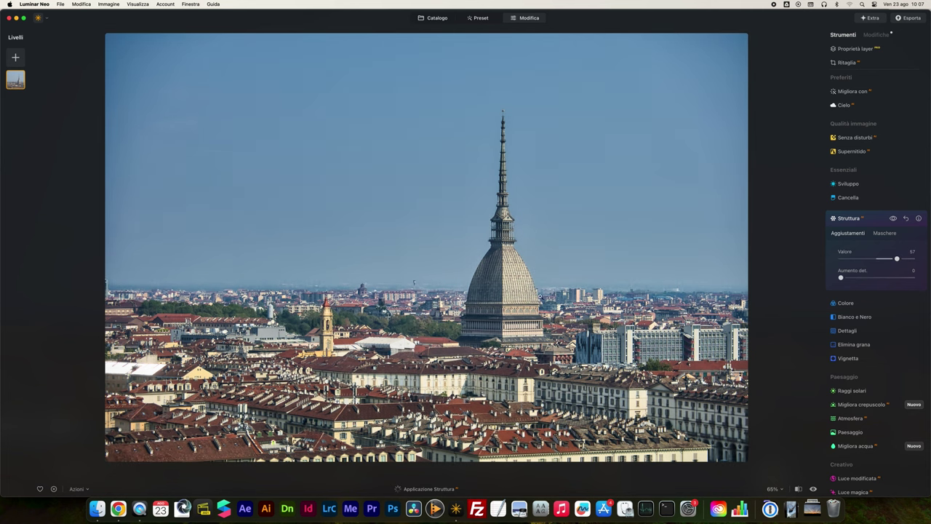
{"action": "double_click", "coordinate": [441, 288]}
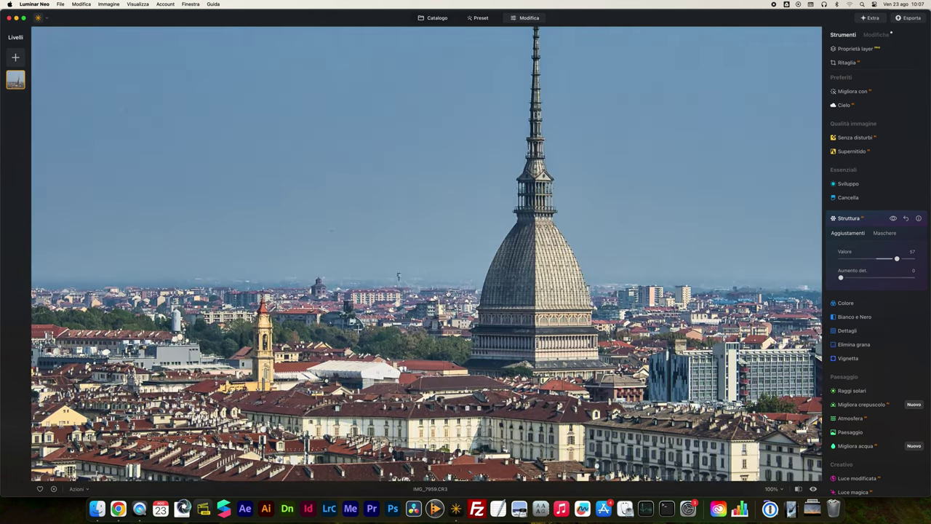
Settle Struttura Valore at 20, comparing with the effect hidden, then collapse it.
{"action": "left_click", "coordinate": [893, 218]}
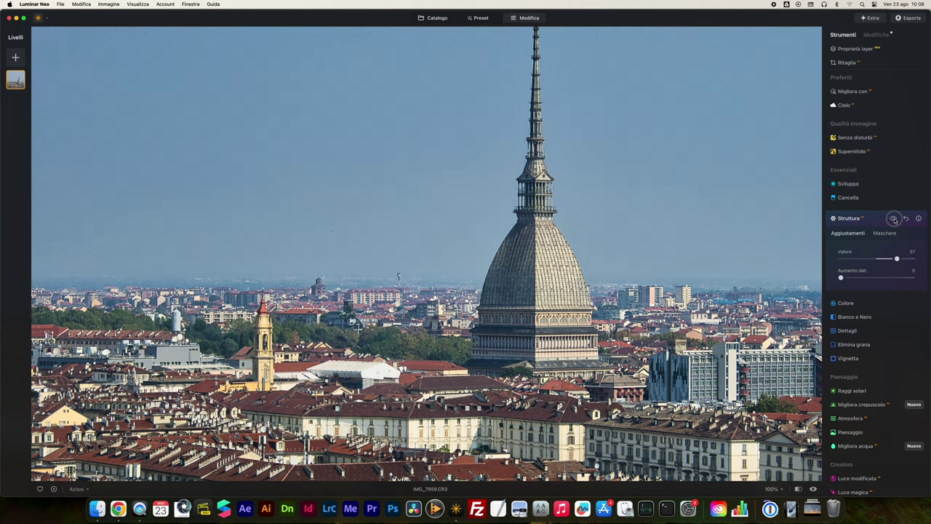
{"action": "left_click", "coordinate": [894, 219]}
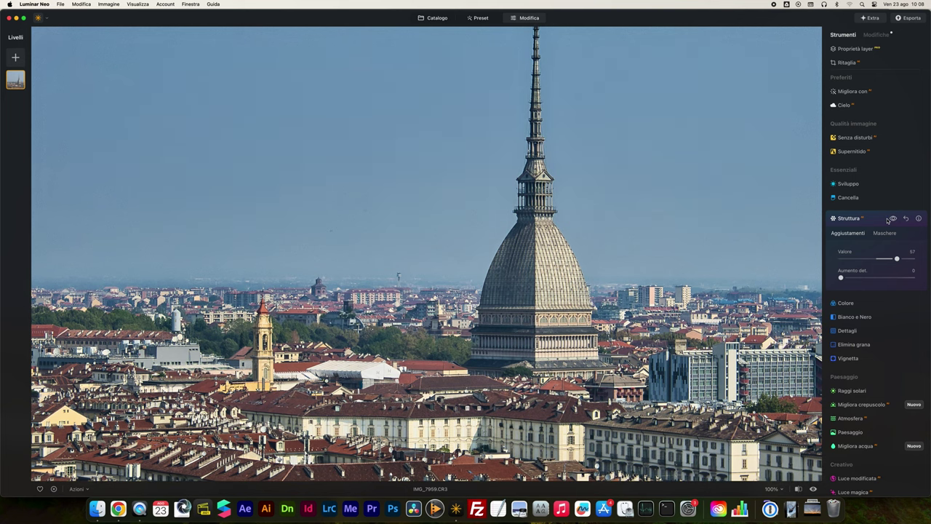
{"action": "left_click_drag", "start_coordinate": [896, 258], "coordinate": [884, 259]}
{"action": "left_click", "coordinate": [893, 219]}
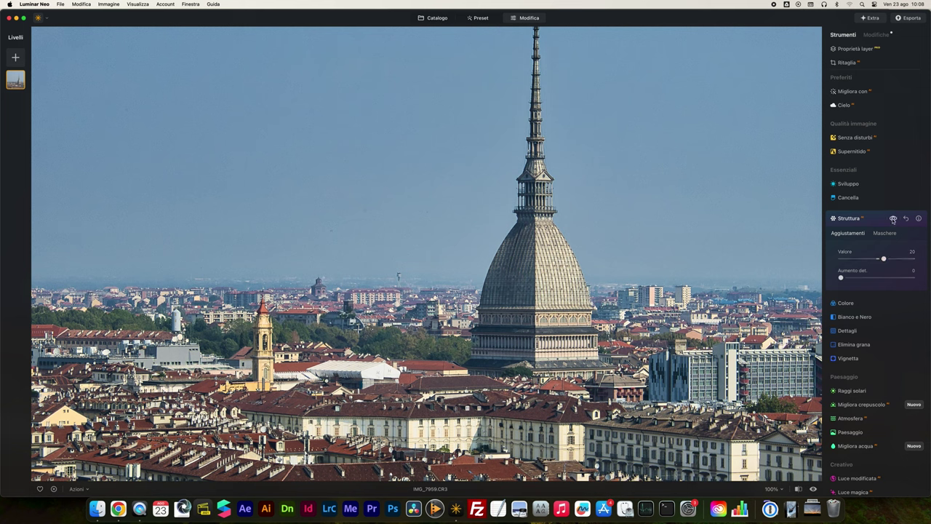
{"action": "left_click", "coordinate": [851, 220]}
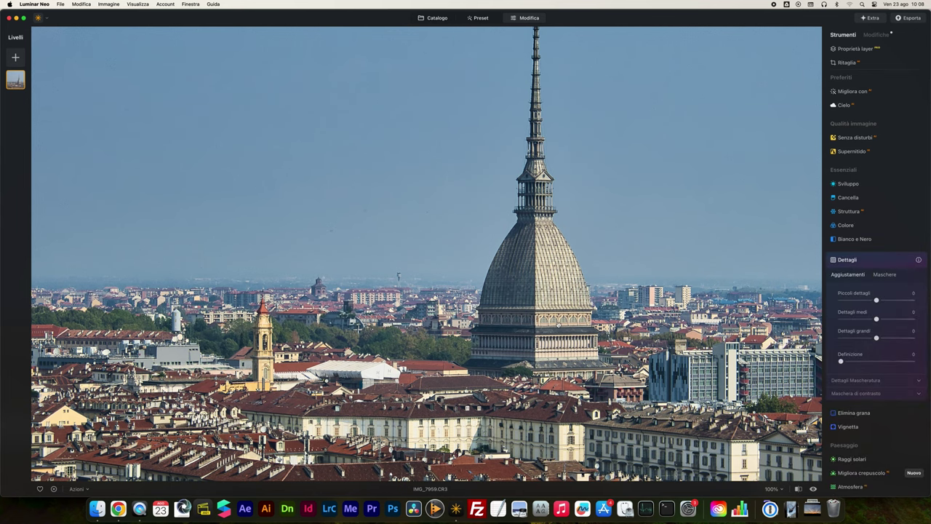
Set Piccoli dettagli to 10 and Dettagli medi to 6, then fit the photo in view.
{"action": "scroll", "coordinate": [426, 254], "scroll_direction": "down", "scroll_amount": 3}
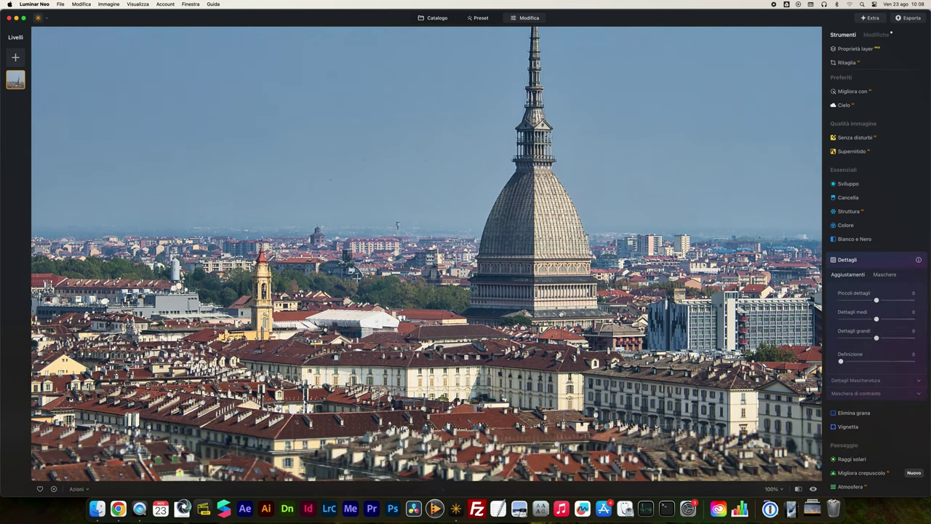
{"action": "left_click_drag", "start_coordinate": [875, 300], "coordinate": [881, 300]}
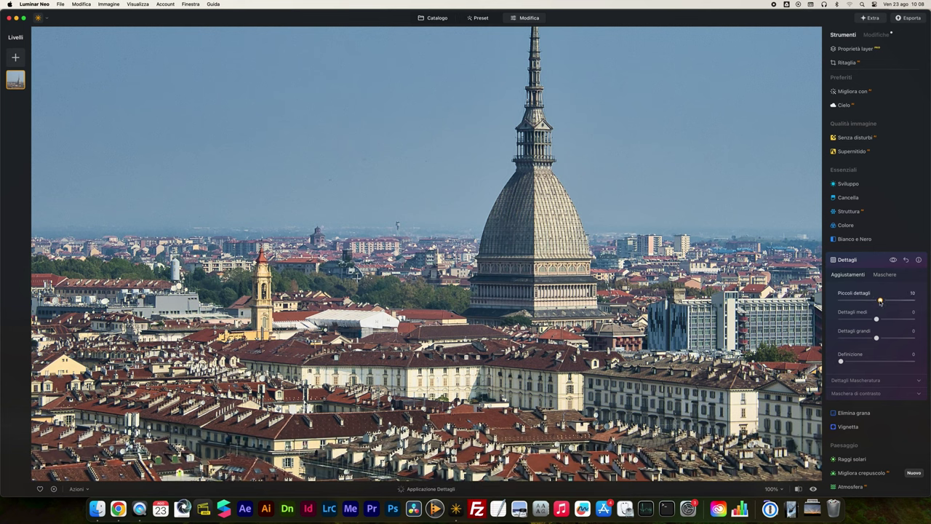
{"action": "scroll", "coordinate": [887, 280], "scroll_direction": "down", "scroll_amount": 1}
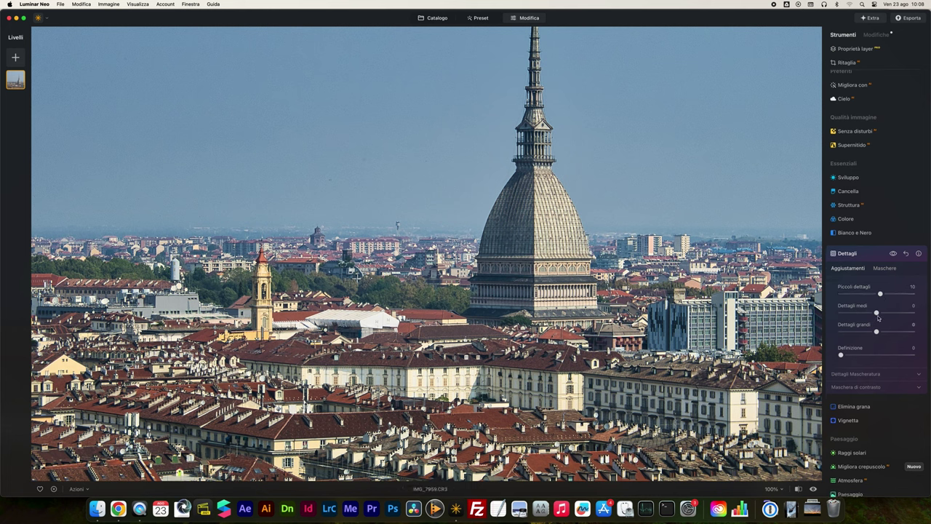
{"action": "left_click_drag", "start_coordinate": [875, 312], "coordinate": [880, 313]}
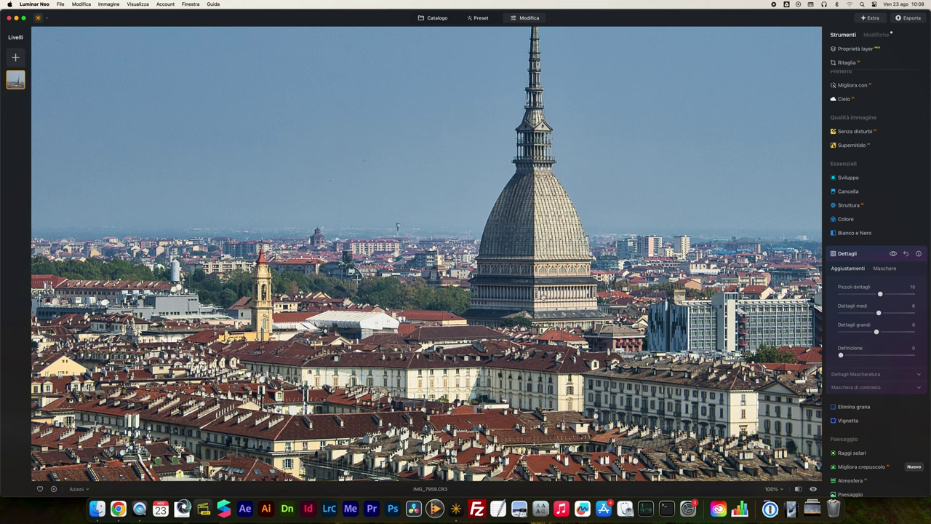
{"action": "key", "text": "super+0"}
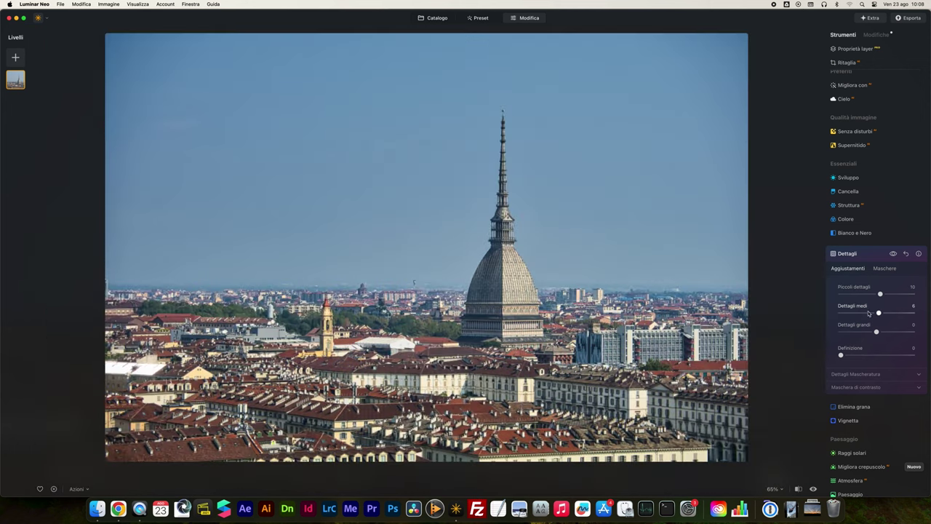
Set Protezione dei dettagli to 65 and compare the sharpened dome at 100% with the original.
{"action": "left_click", "coordinate": [862, 374]}
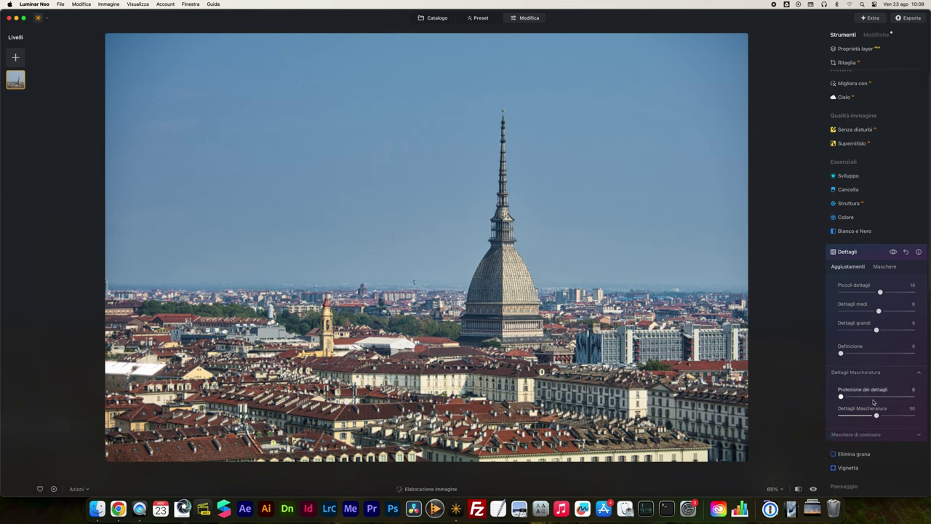
{"action": "left_click_drag", "start_coordinate": [841, 396], "coordinate": [888, 399]}
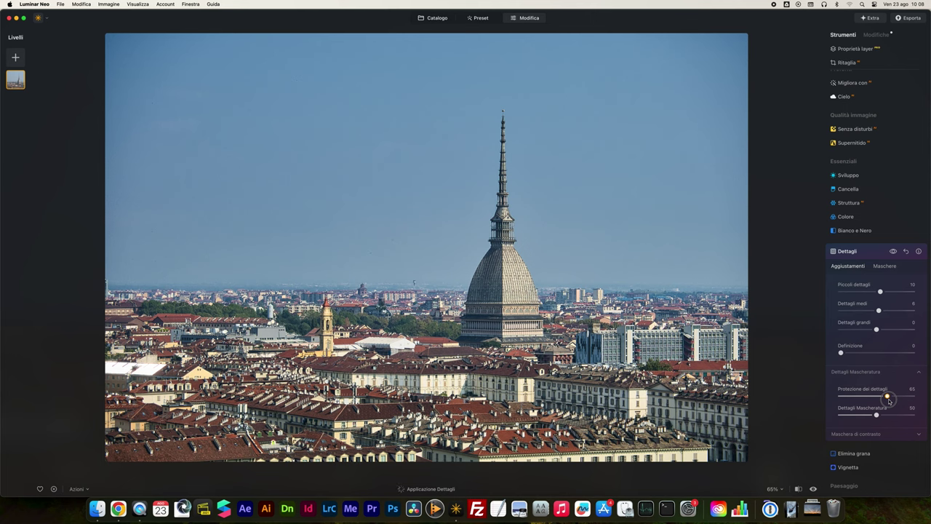
{"action": "scroll", "coordinate": [888, 400], "scroll_direction": "down", "scroll_amount": 1}
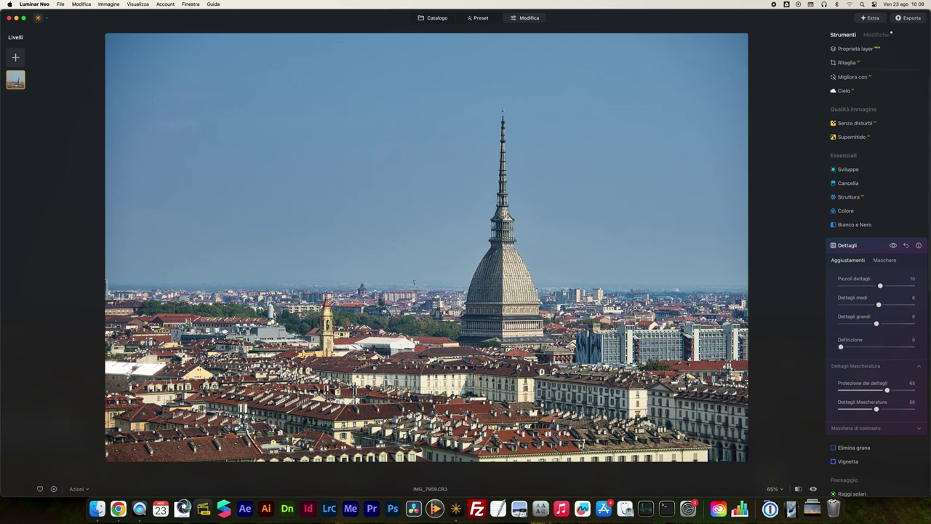
{"action": "double_click", "coordinate": [506, 282]}
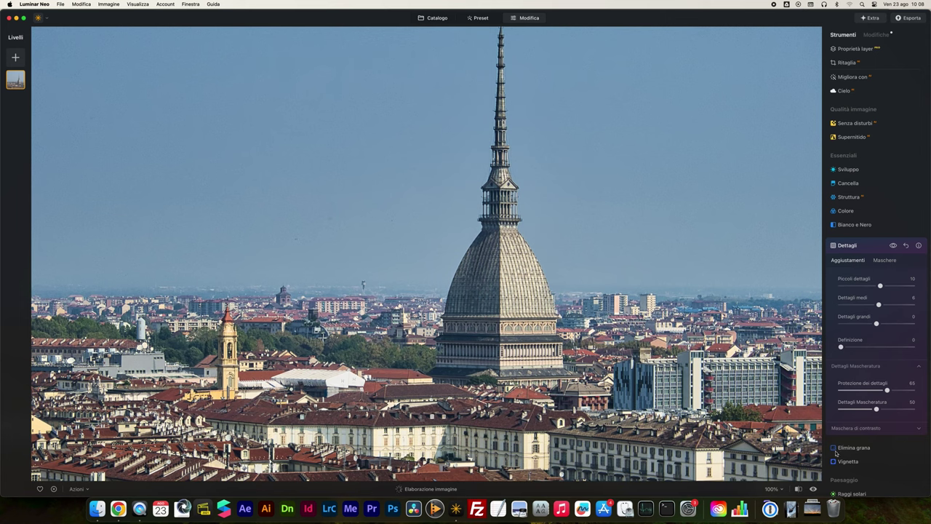
{"action": "left_click", "coordinate": [813, 491]}
{"action": "left_click", "coordinate": [813, 490]}
{"action": "left_click", "coordinate": [813, 491]}
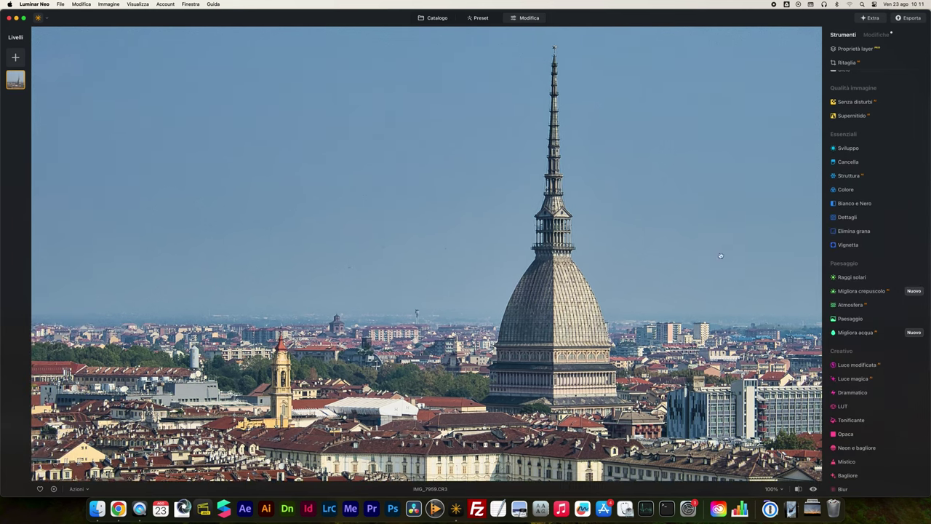
Expand Paesaggio, set Ora Dorata to 46, and compare with the landscape edits toggled off.
{"action": "left_click", "coordinate": [848, 319]}
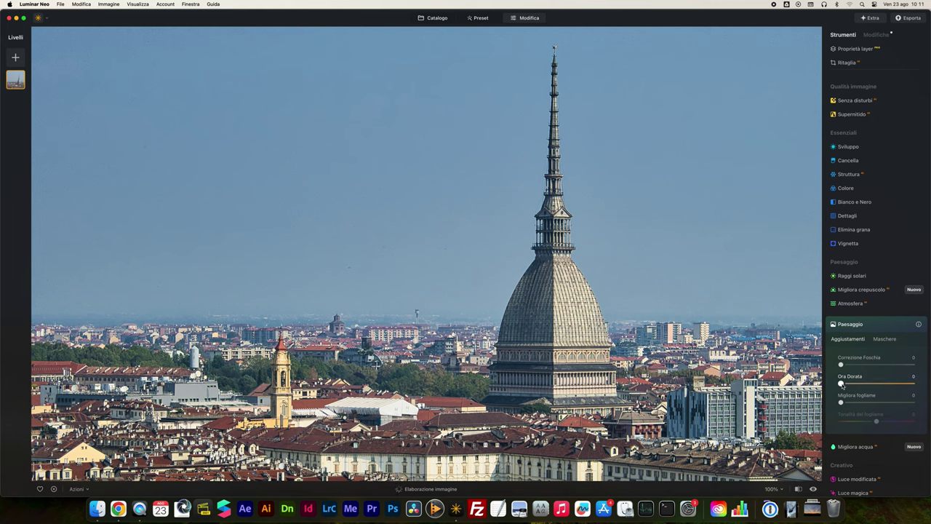
{"action": "left_click_drag", "start_coordinate": [842, 383], "coordinate": [874, 384]}
{"action": "left_click", "coordinate": [894, 325]}
{"action": "left_click", "coordinate": [894, 325]}
{"action": "left_click", "coordinate": [894, 325]}
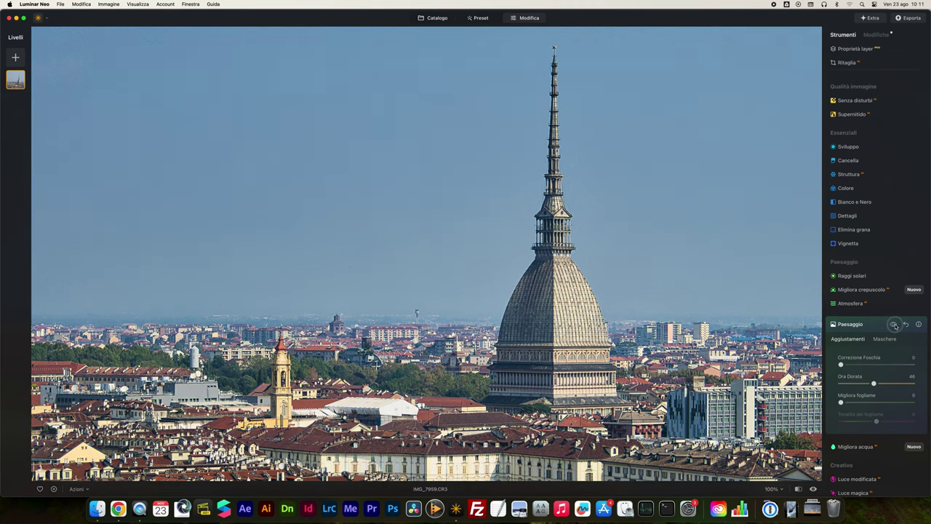
{"action": "left_click", "coordinate": [894, 325]}
{"action": "left_click", "coordinate": [894, 325]}
{"action": "left_click", "coordinate": [893, 325]}
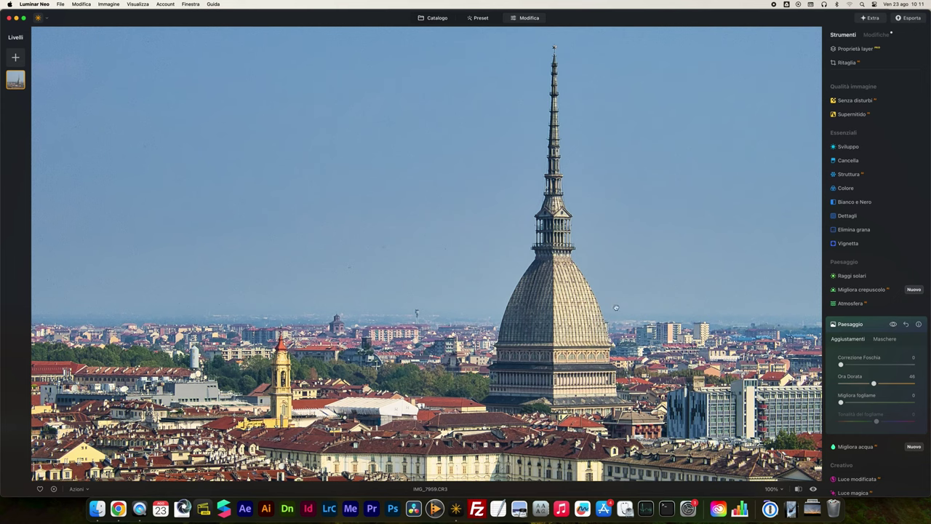
{"action": "left_click", "coordinate": [893, 325]}
{"action": "left_click", "coordinate": [893, 324]}
{"action": "left_click", "coordinate": [893, 324]}
{"action": "left_click", "coordinate": [892, 324]}
Raise Migliora fogliame to 52 and compare with the landscape edits on and off.
{"action": "left_click_drag", "start_coordinate": [840, 403], "coordinate": [881, 404]}
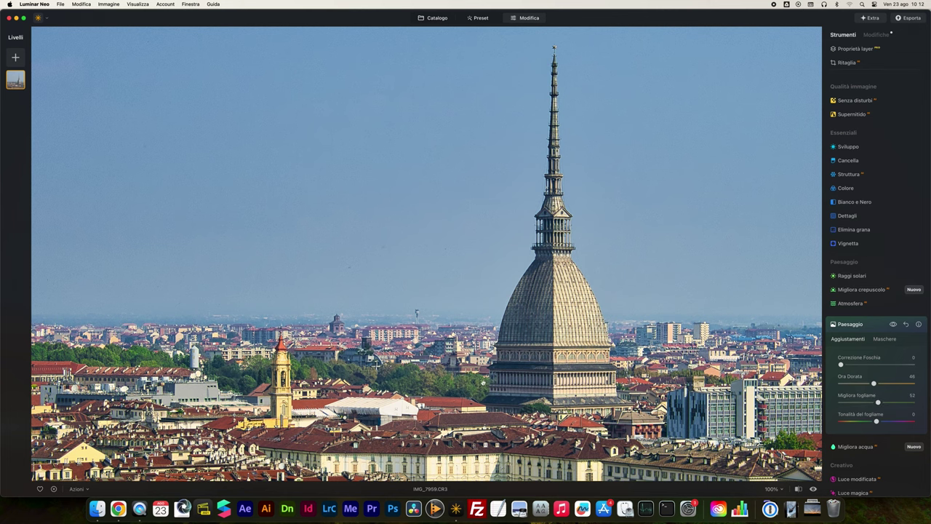
{"action": "left_click", "coordinate": [894, 324]}
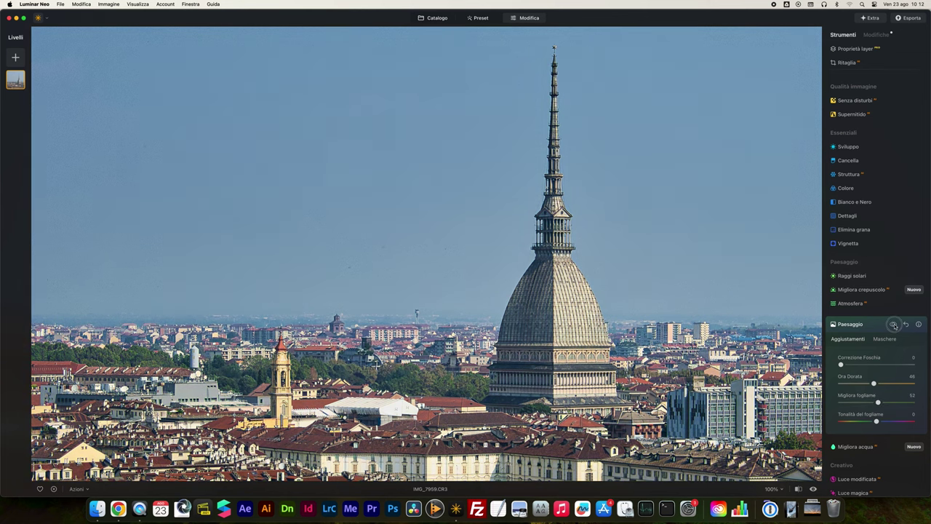
{"action": "left_click", "coordinate": [894, 324]}
{"action": "left_click", "coordinate": [893, 324]}
{"action": "left_click", "coordinate": [893, 324]}
{"action": "left_click", "coordinate": [894, 324]}
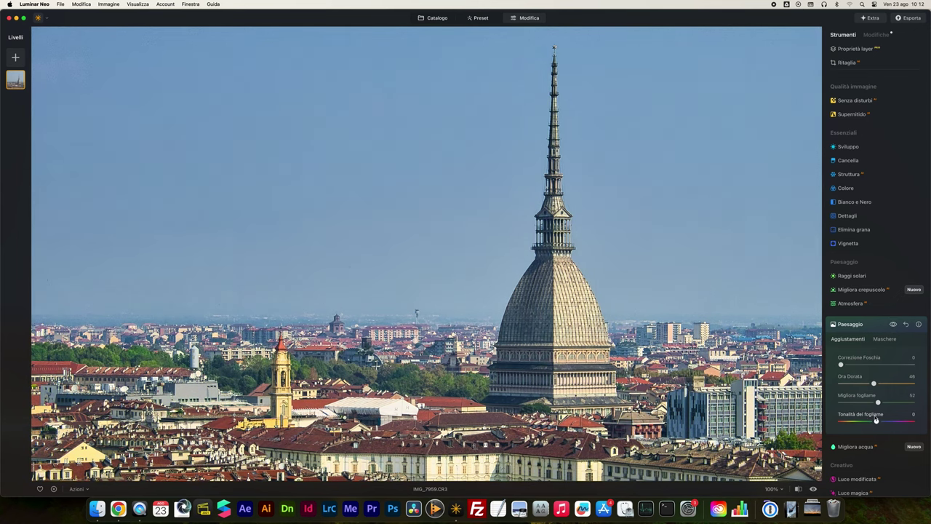
Shift Tonalità del fogliame to -87 after trying several hue values.
{"action": "left_click_drag", "start_coordinate": [876, 422], "coordinate": [848, 424]}
{"action": "left_click_drag", "start_coordinate": [848, 423], "coordinate": [850, 423]}
{"action": "left_click", "coordinate": [894, 324]}
{"action": "left_click_drag", "start_coordinate": [849, 423], "coordinate": [905, 422]}
{"action": "left_click_drag", "start_coordinate": [904, 422], "coordinate": [845, 424]}
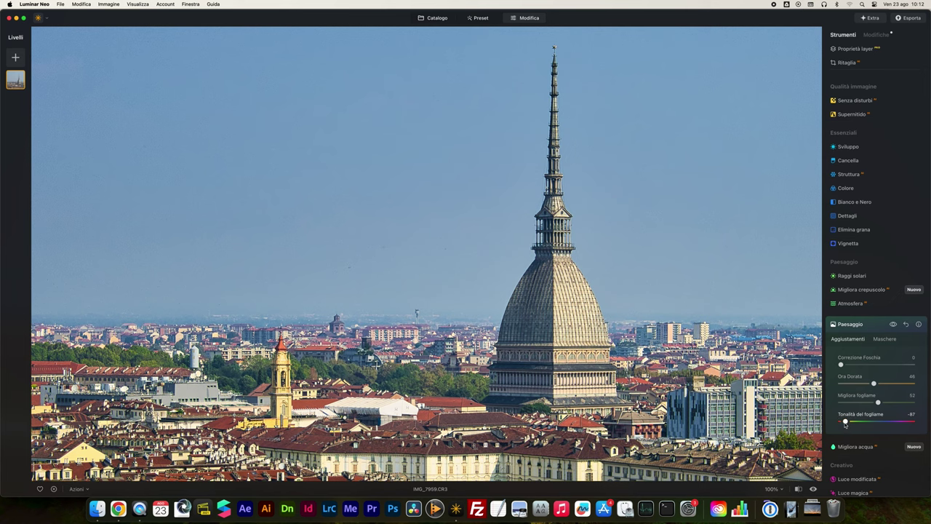
Apply the Mistico glow with Valore 5, trying 37 first, then collapse the panel.
{"action": "left_click", "coordinate": [893, 324]}
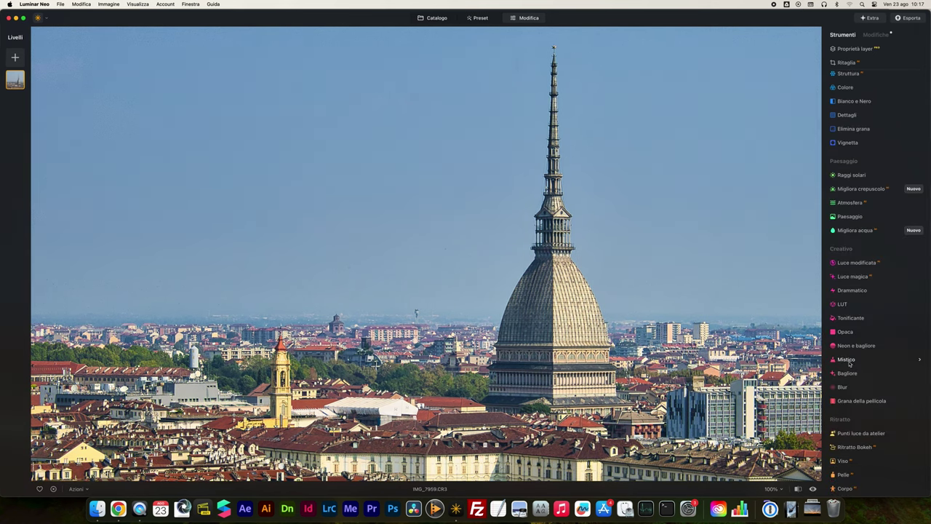
{"action": "left_click", "coordinate": [846, 359]}
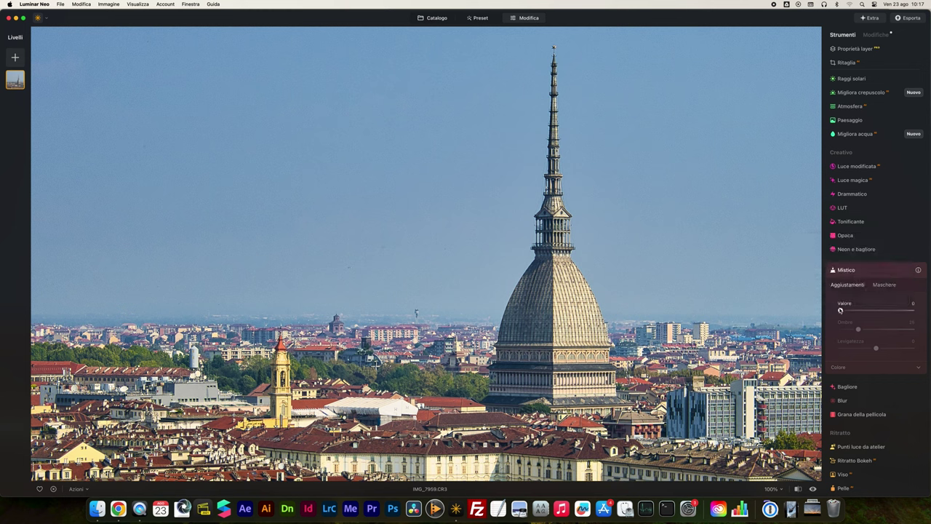
{"action": "left_click_drag", "start_coordinate": [841, 310], "coordinate": [866, 311]}
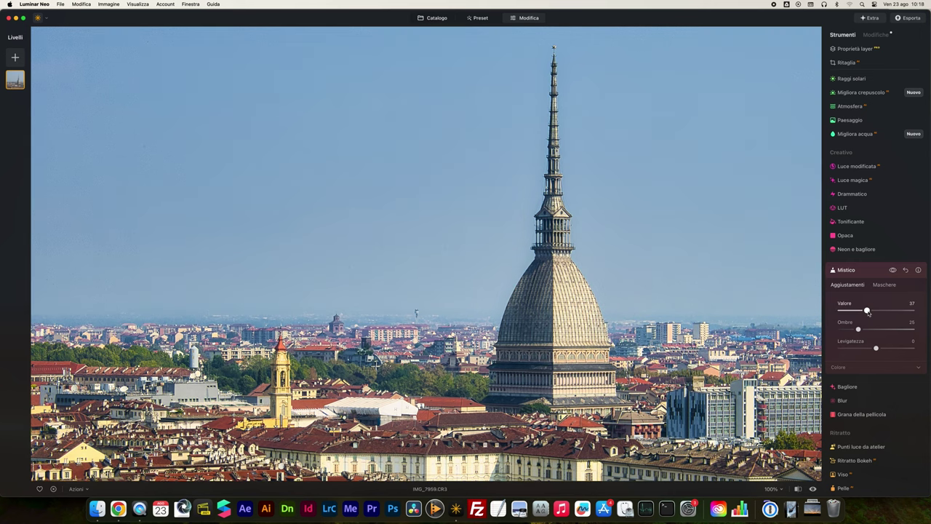
{"action": "left_click_drag", "start_coordinate": [866, 310], "coordinate": [844, 312]}
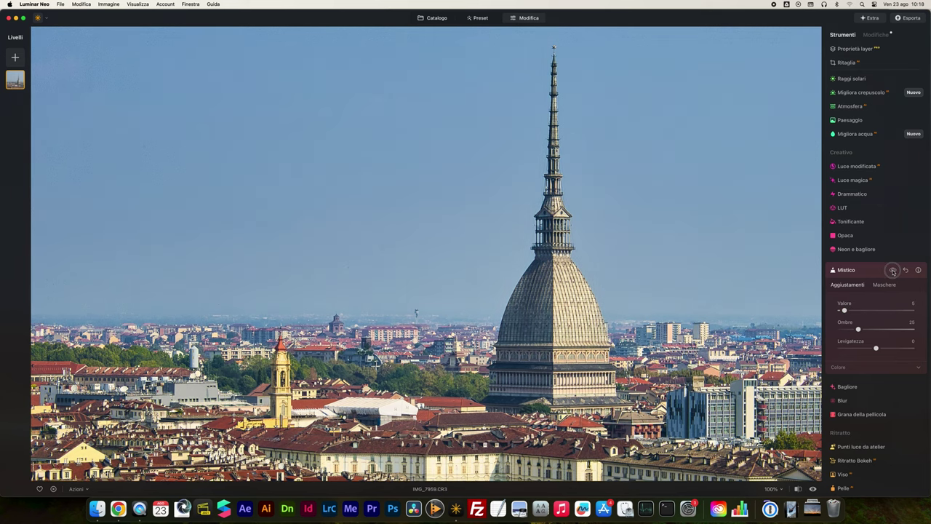
{"action": "left_click", "coordinate": [844, 273]}
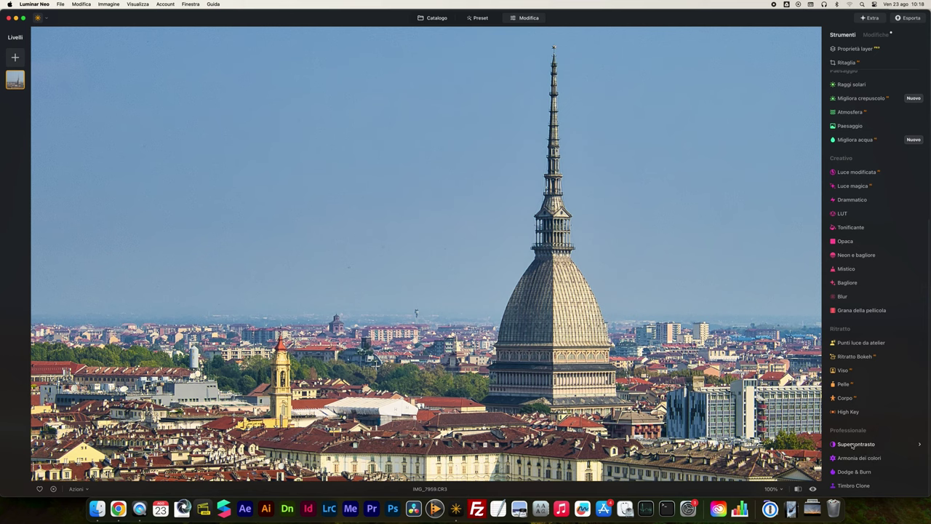
Set Supercontrasto highlight contrast to 15 and midtone contrast to 50.
{"action": "left_click", "coordinate": [852, 444]}
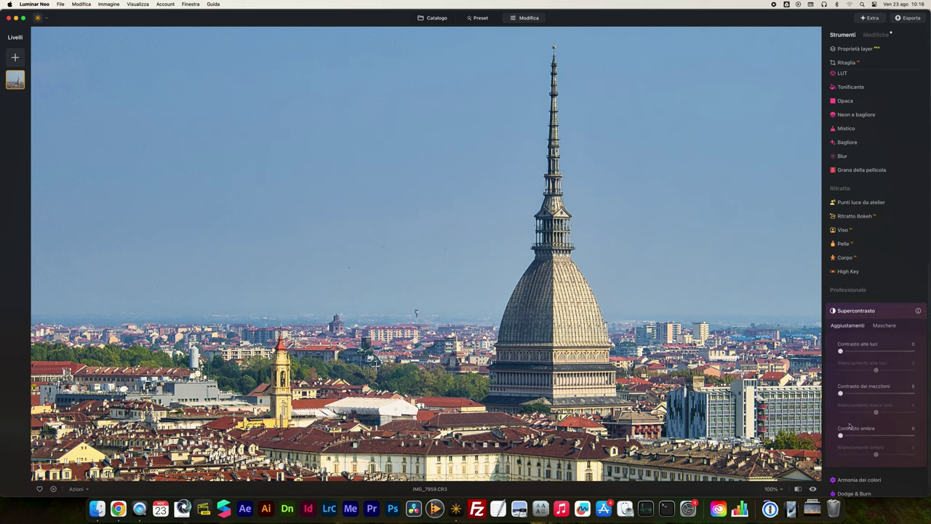
{"action": "left_click_drag", "start_coordinate": [841, 352], "coordinate": [864, 352]}
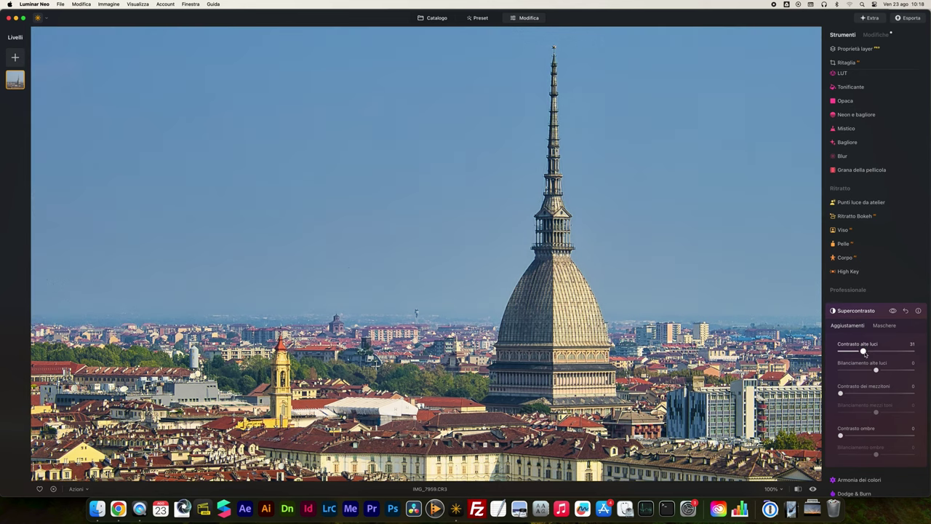
{"action": "left_click_drag", "start_coordinate": [864, 352], "coordinate": [851, 352]}
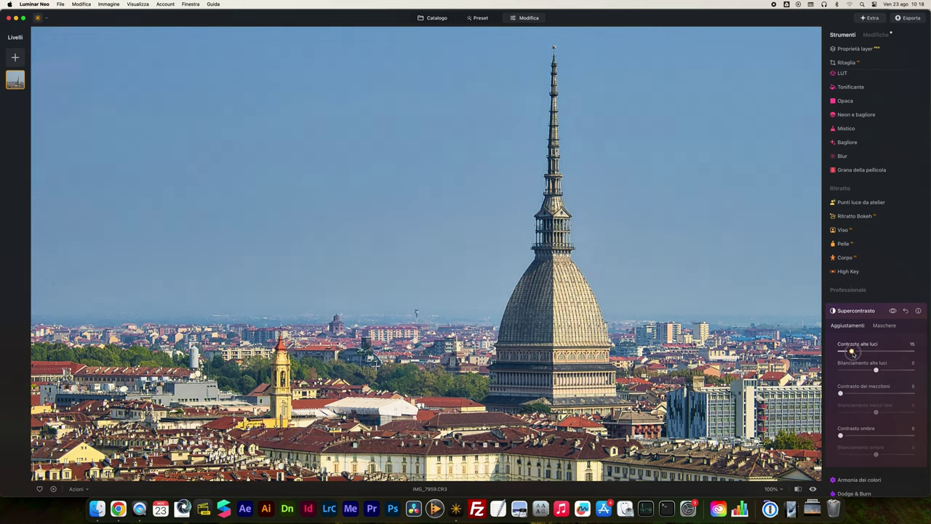
{"action": "left_click_drag", "start_coordinate": [841, 392], "coordinate": [873, 392]}
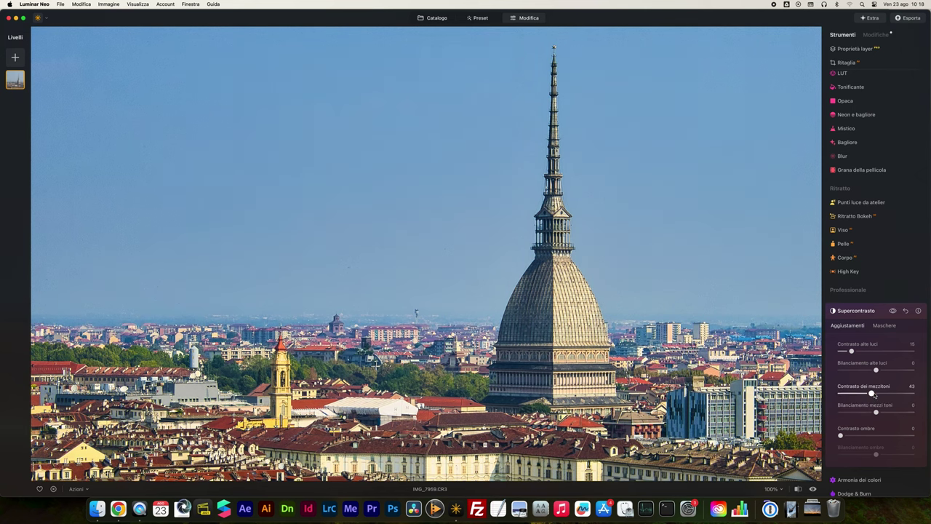
{"action": "left_click", "coordinate": [893, 313]}
{"action": "left_click_drag", "start_coordinate": [872, 394], "coordinate": [877, 397]}
{"action": "left_click_drag", "start_coordinate": [877, 395], "coordinate": [878, 394]}
Set shadow contrast to 10 and compare the edit with the original.
{"action": "left_click_drag", "start_coordinate": [841, 435], "coordinate": [853, 435]}
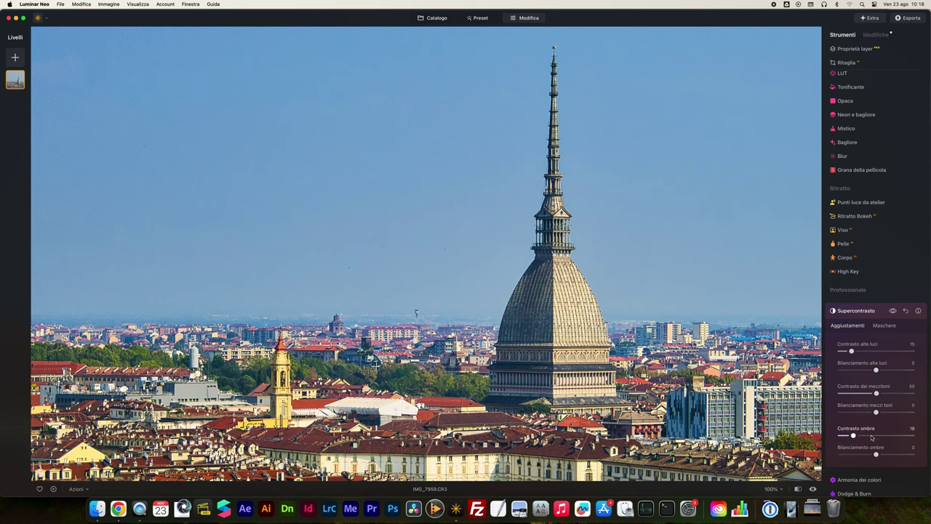
{"action": "left_click", "coordinate": [892, 311]}
{"action": "left_click_drag", "start_coordinate": [852, 435], "coordinate": [848, 435]}
{"action": "scroll", "coordinate": [866, 343], "scroll_direction": "down", "scroll_amount": 2}
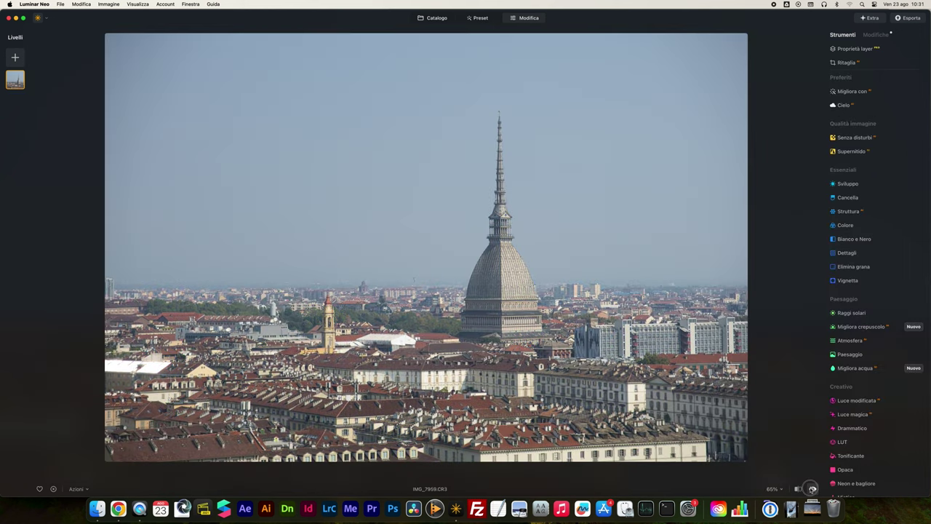
{"action": "left_click", "coordinate": [812, 489]}
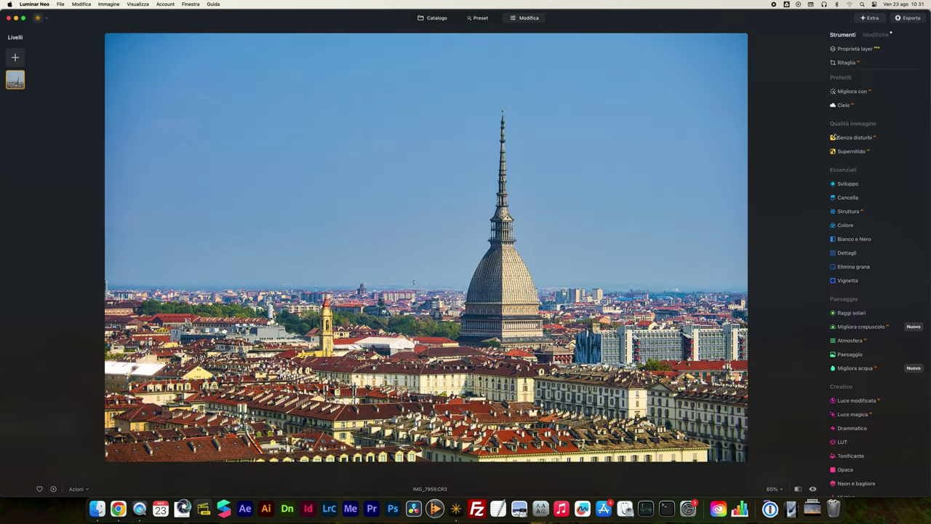
Crop to 16:9 with the Mole repositioned near the centre, and apply it.
{"action": "left_click", "coordinate": [845, 63]}
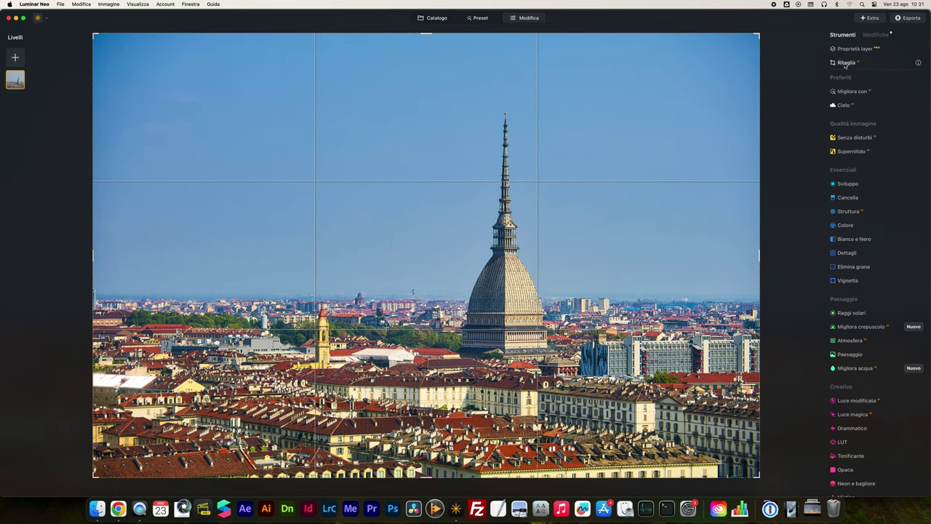
{"action": "key", "text": "super+0"}
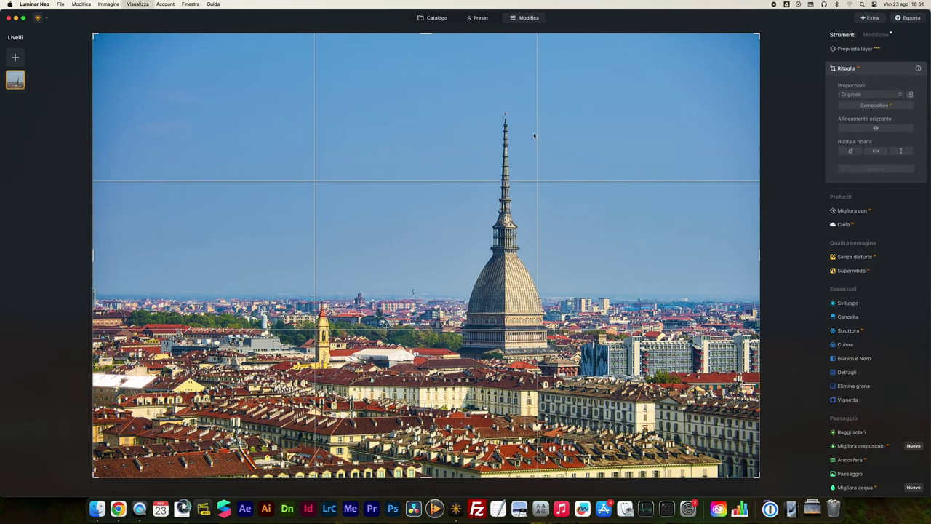
{"action": "left_click", "coordinate": [863, 95]}
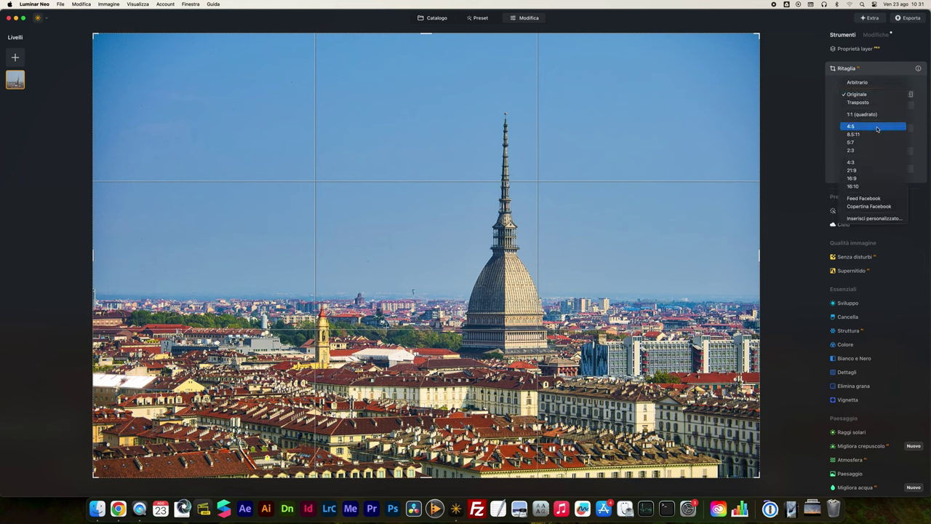
{"action": "left_click", "coordinate": [852, 179]}
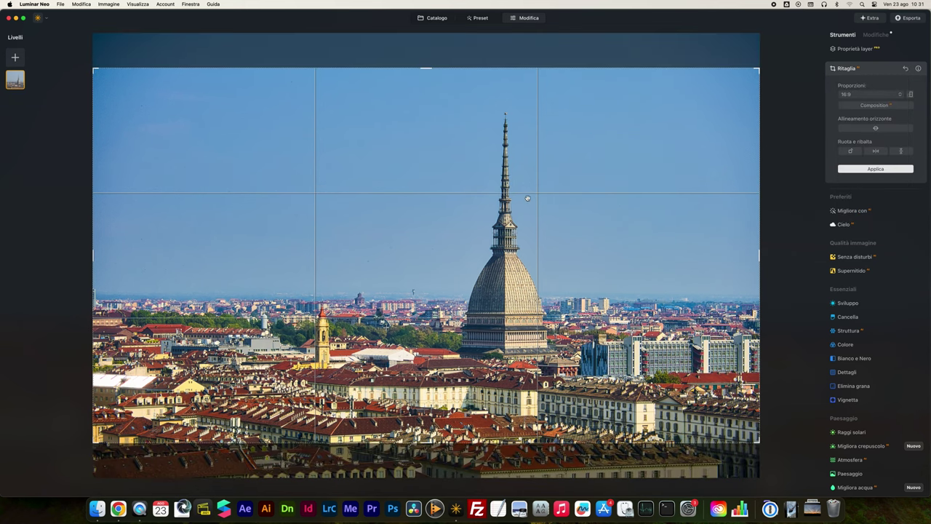
{"action": "left_click_drag", "start_coordinate": [528, 196], "coordinate": [533, 221]}
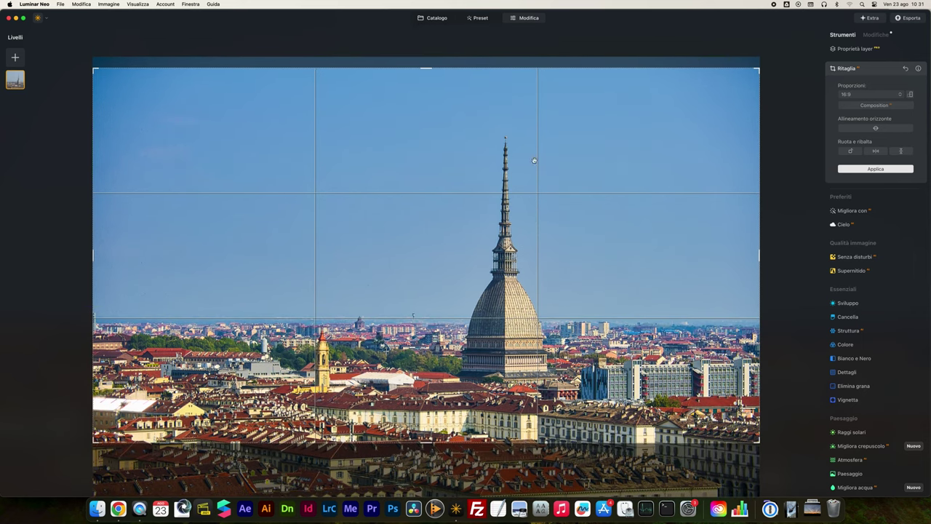
{"action": "left_click", "coordinate": [875, 169]}
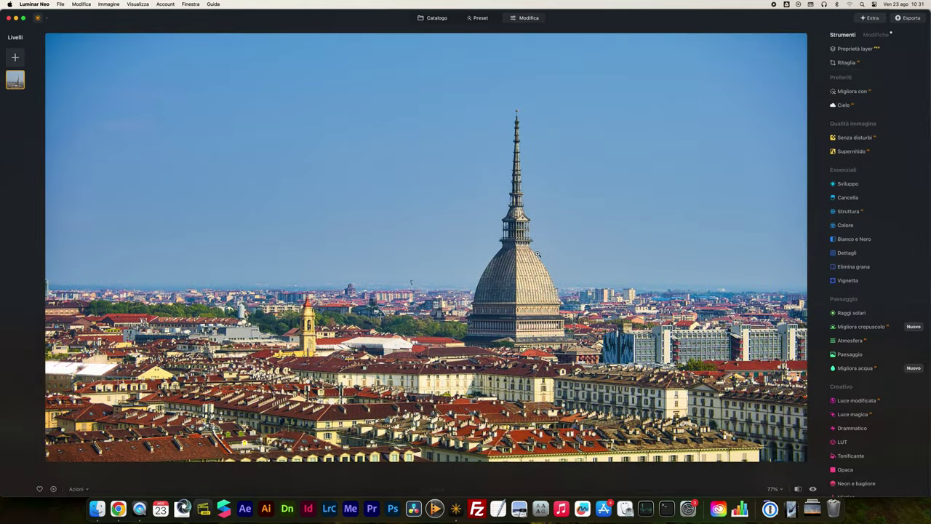
{"action": "key", "text": "super+minus"}
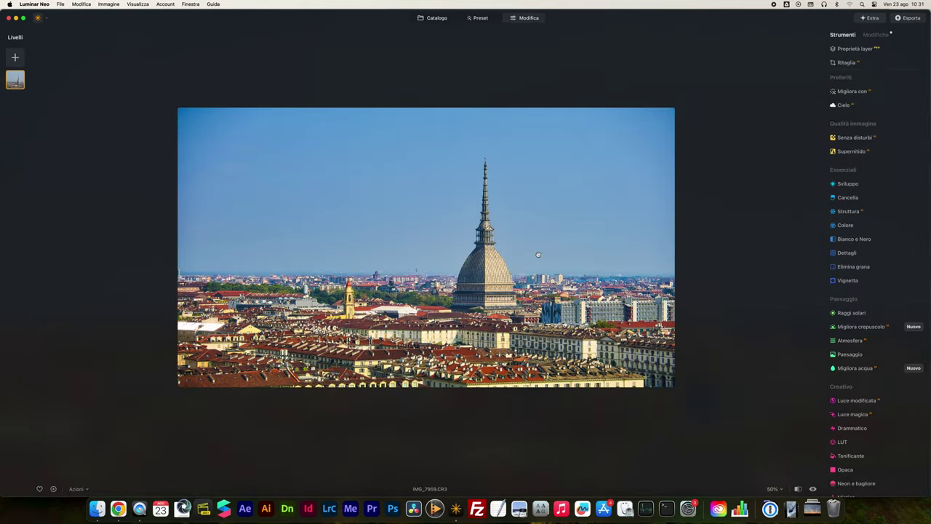
{"action": "key", "text": "super+equal"}
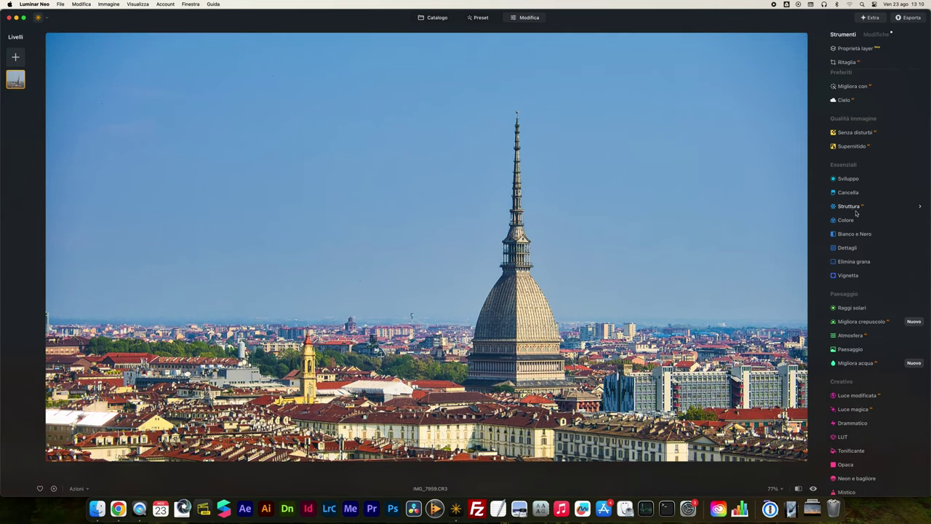
{"action": "scroll", "coordinate": [852, 211], "scroll_direction": "up", "scroll_amount": 1}
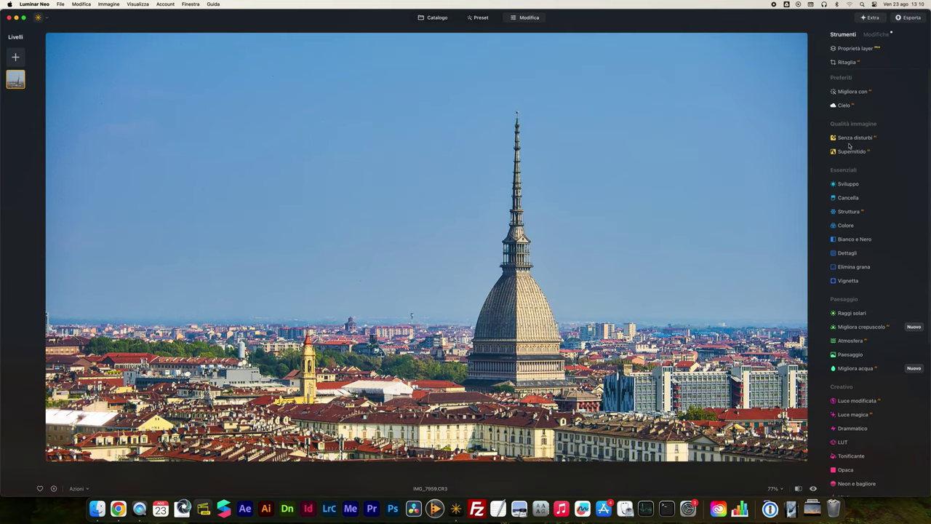
{"action": "left_click", "coordinate": [848, 105]}
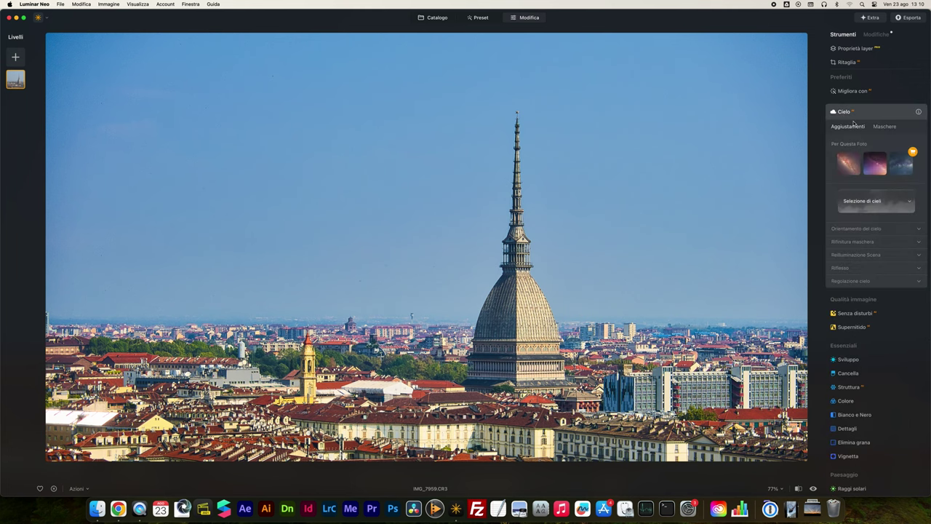
{"action": "left_click", "coordinate": [876, 165]}
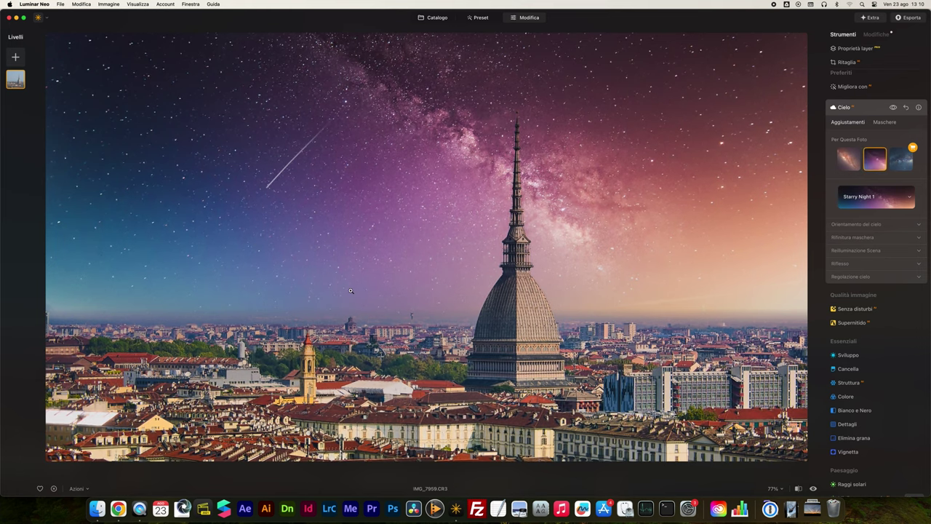
{"action": "left_click", "coordinate": [813, 490]}
{"action": "left_click", "coordinate": [813, 489]}
{"action": "left_click", "coordinate": [813, 488]}
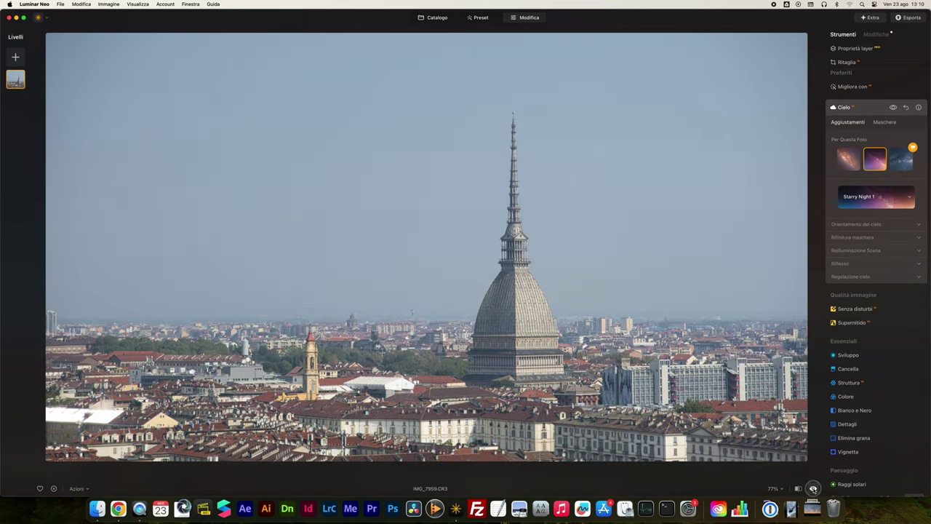
{"action": "left_click", "coordinate": [813, 488]}
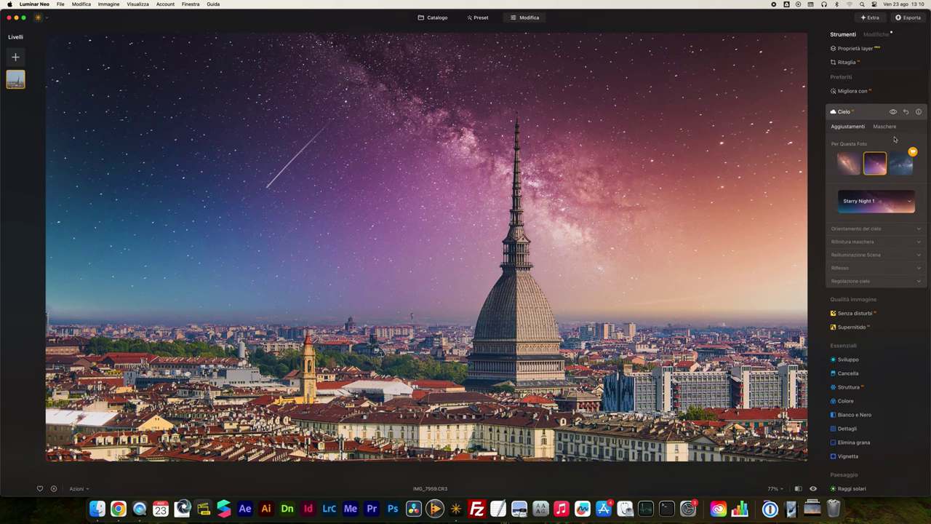
{"action": "left_click", "coordinate": [888, 201]}
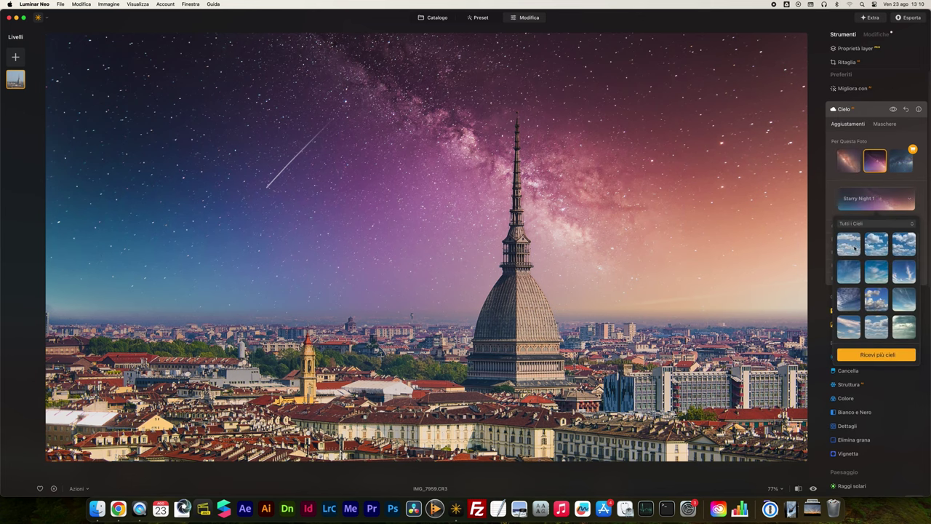
Preview several replacement skies, from Blue Sky 4 and 5 through Dramatic Sunset 7.
{"action": "left_click", "coordinate": [847, 270]}
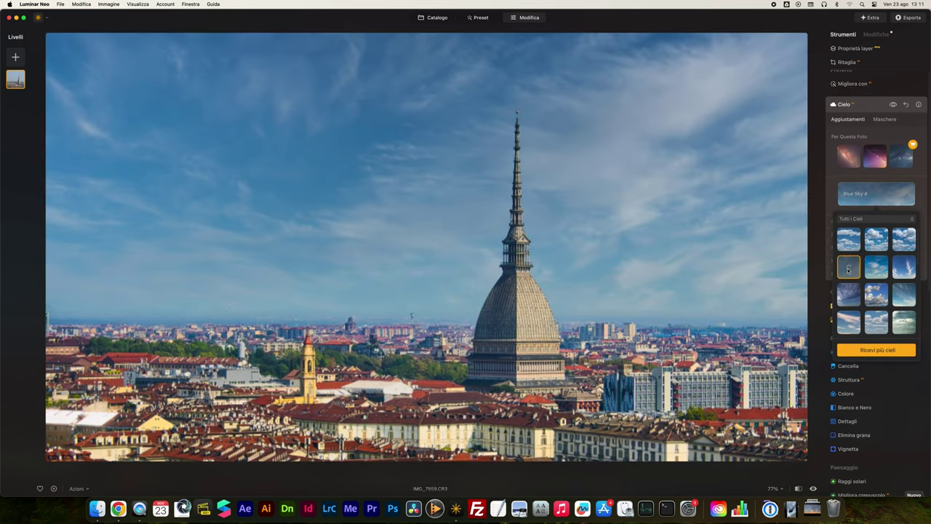
{"action": "left_click", "coordinate": [877, 270]}
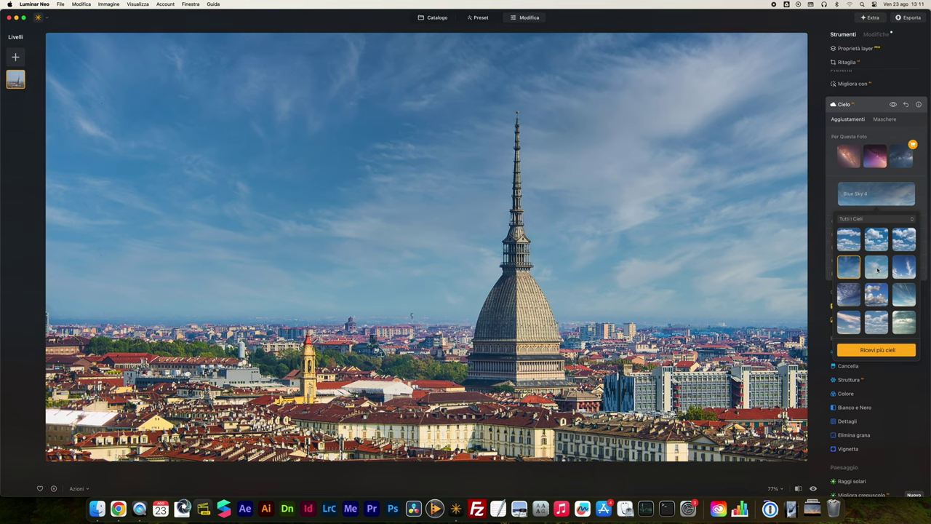
{"action": "scroll", "coordinate": [879, 275], "scroll_direction": "down", "scroll_amount": 2}
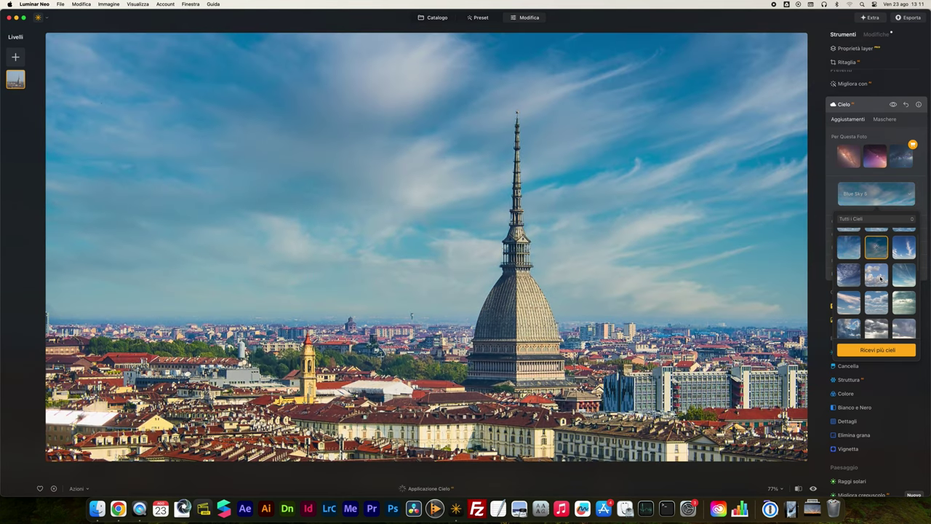
{"action": "scroll", "coordinate": [880, 278], "scroll_direction": "down", "scroll_amount": 2}
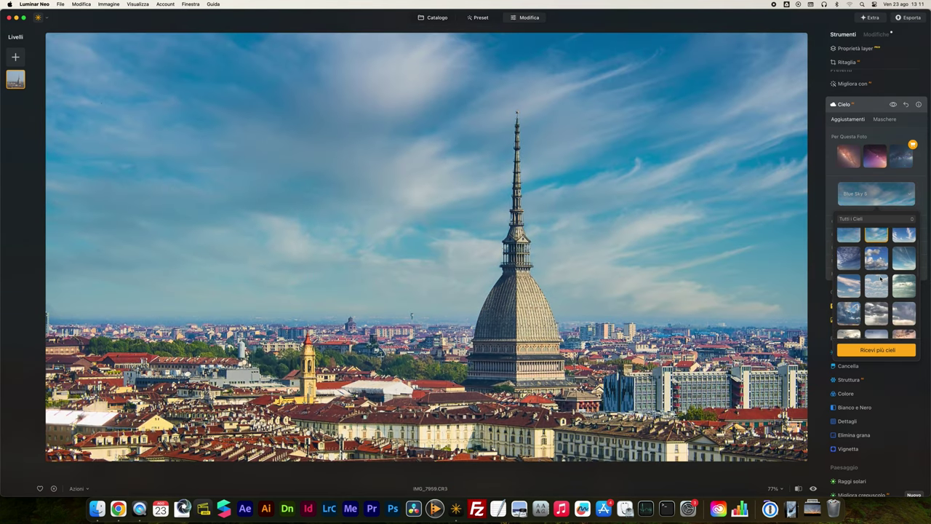
{"action": "left_click", "coordinate": [878, 293]}
{"action": "scroll", "coordinate": [888, 302], "scroll_direction": "down", "scroll_amount": 2}
{"action": "left_click", "coordinate": [876, 312]}
{"action": "scroll", "coordinate": [877, 312], "scroll_direction": "down", "scroll_amount": 1}
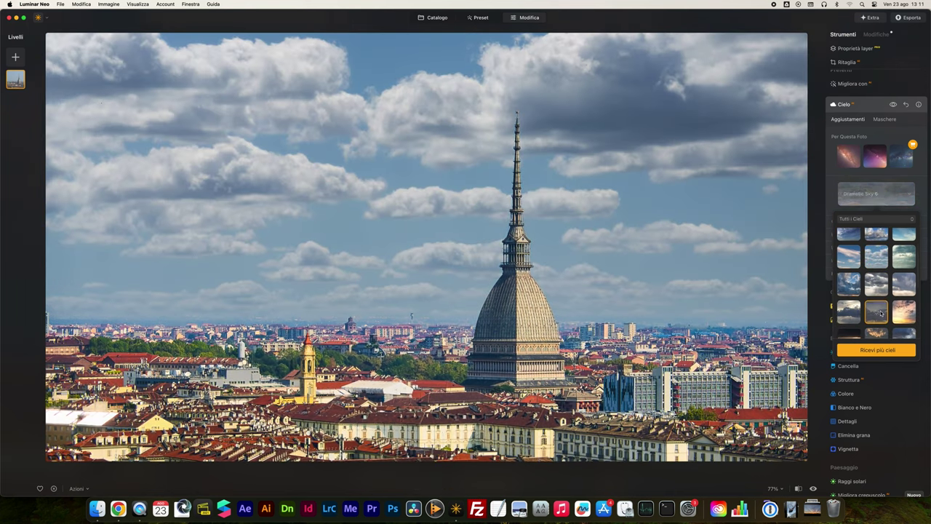
{"action": "scroll", "coordinate": [884, 298], "scroll_direction": "down", "scroll_amount": 2}
{"action": "left_click", "coordinate": [876, 309]}
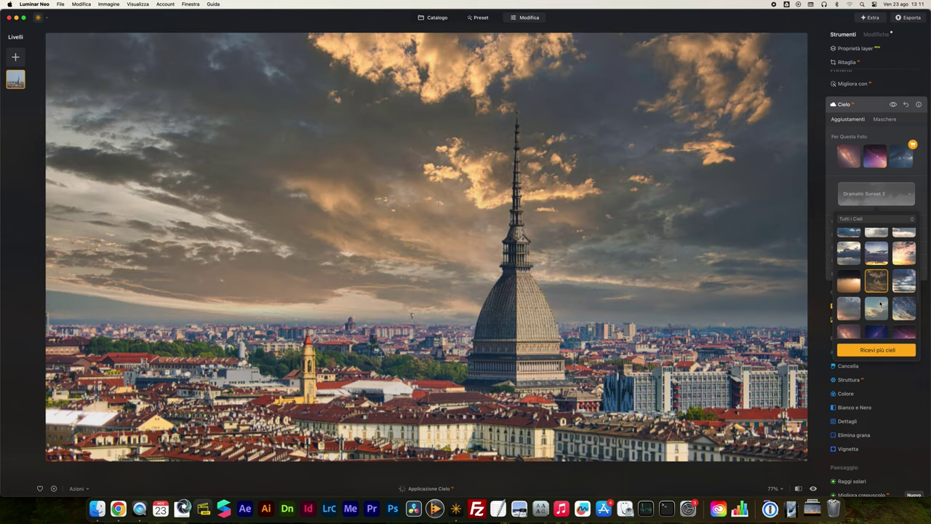
{"action": "scroll", "coordinate": [880, 304], "scroll_direction": "down", "scroll_amount": 2}
{"action": "scroll", "coordinate": [881, 299], "scroll_direction": "down", "scroll_amount": 1}
{"action": "left_click", "coordinate": [901, 266]}
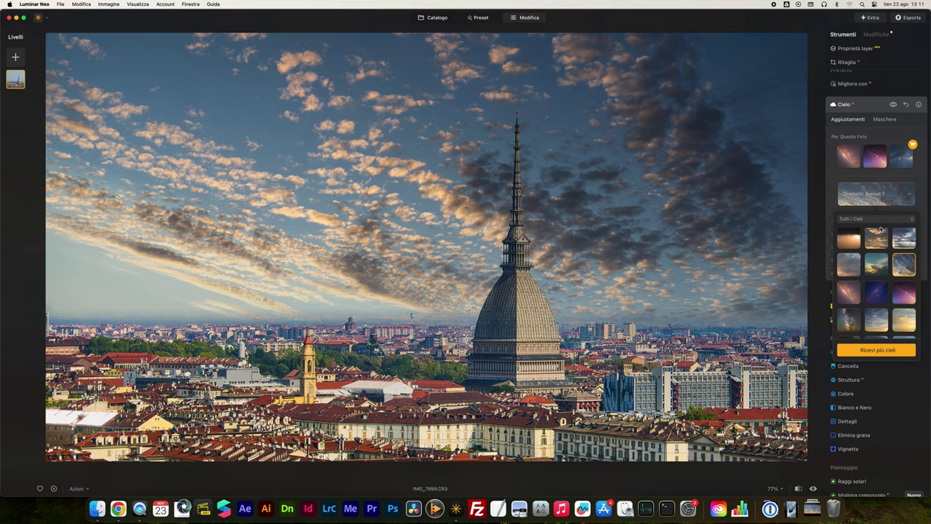
{"action": "left_click", "coordinate": [914, 133]}
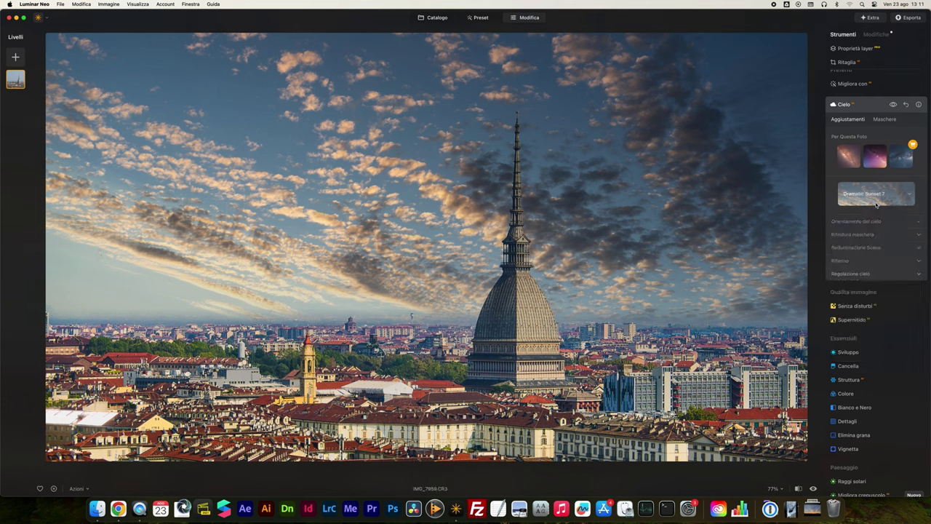
Mirror the sky horizontally and choose the pink Sunset Clouds 1 sky.
{"action": "left_click", "coordinate": [864, 221]}
{"action": "left_click", "coordinate": [858, 296]}
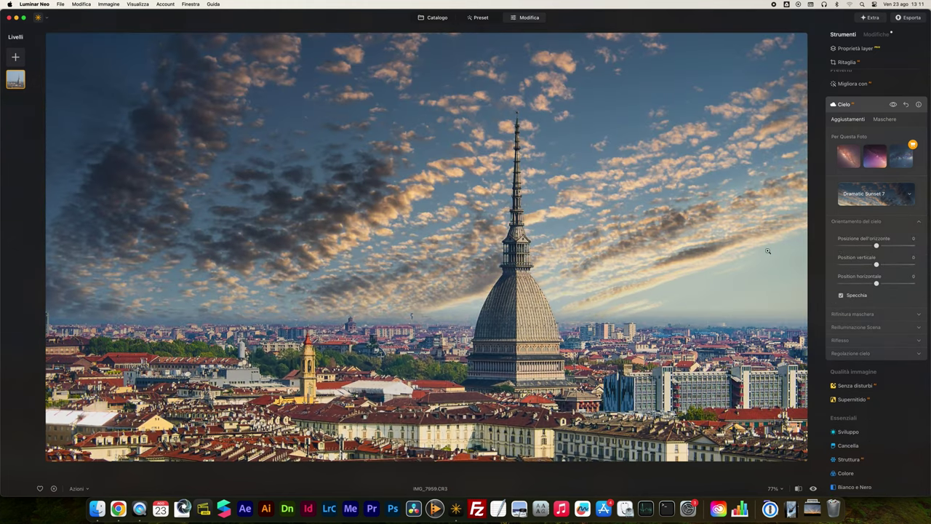
{"action": "left_click", "coordinate": [883, 197]}
{"action": "scroll", "coordinate": [876, 277], "scroll_direction": "down", "scroll_amount": 2}
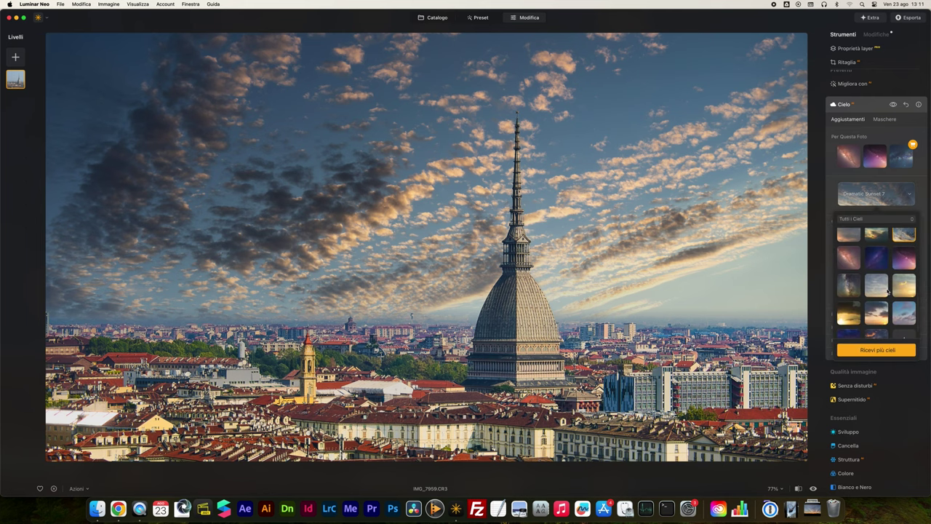
{"action": "left_click", "coordinate": [875, 275]}
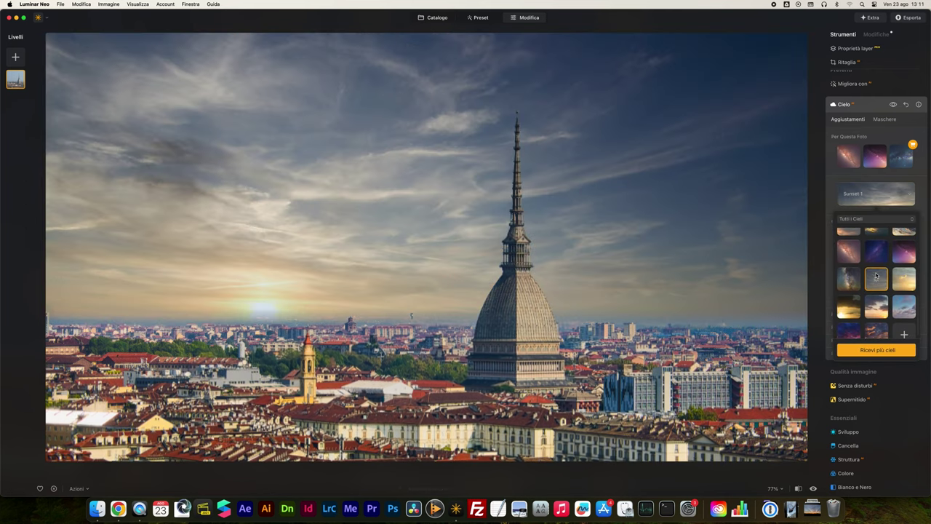
{"action": "scroll", "coordinate": [881, 279], "scroll_direction": "down", "scroll_amount": 1}
{"action": "left_click", "coordinate": [878, 291]}
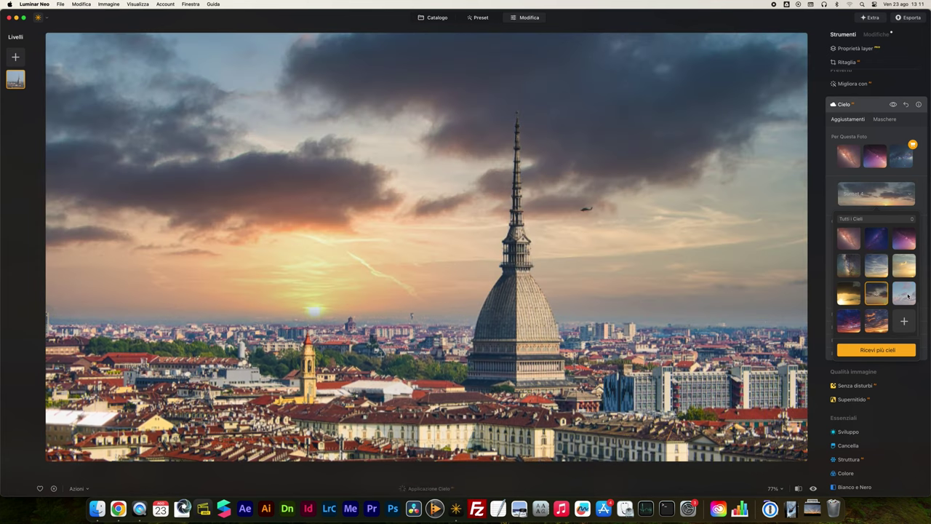
{"action": "left_click", "coordinate": [907, 296]}
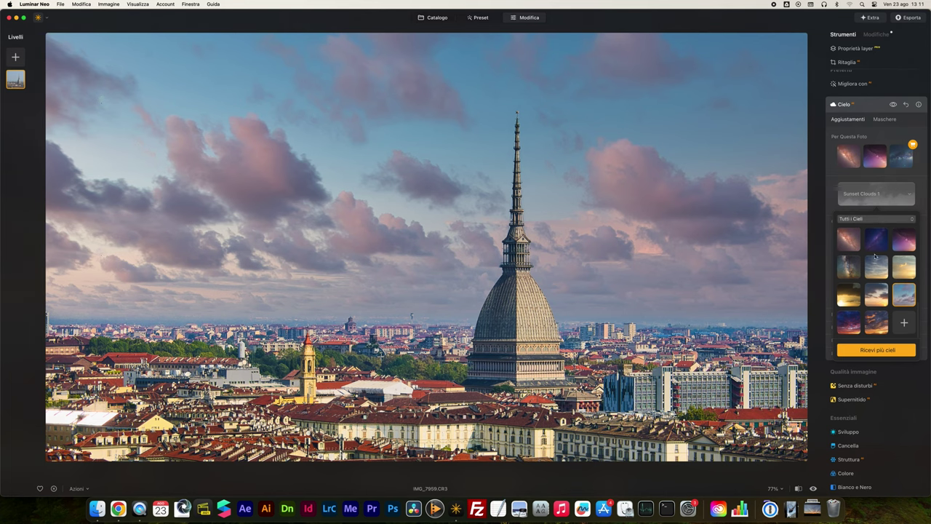
Untick Specchia to un-mirror the sky, and compare repeatedly with the original.
{"action": "left_click", "coordinate": [919, 192]}
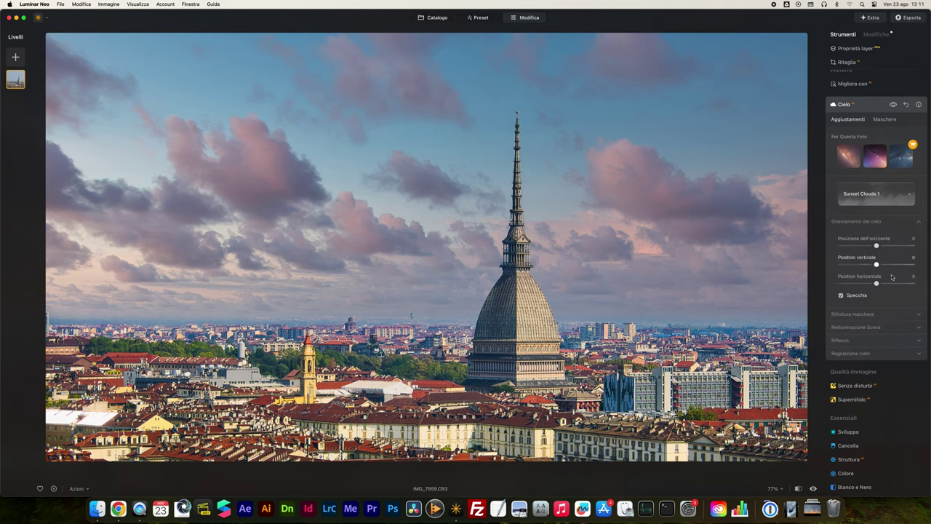
{"action": "left_click", "coordinate": [855, 295]}
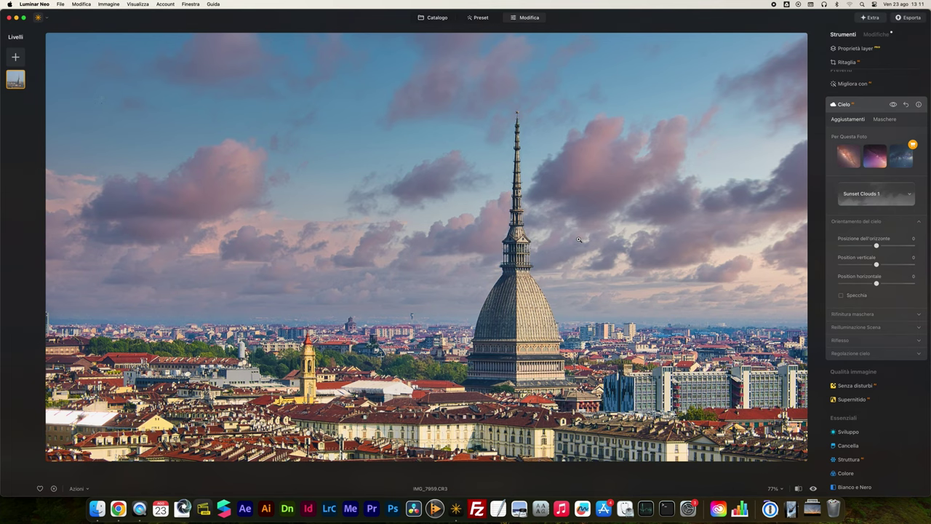
{"action": "left_click", "coordinate": [813, 488]}
{"action": "left_click", "coordinate": [813, 489]}
{"action": "left_click", "coordinate": [813, 489]}
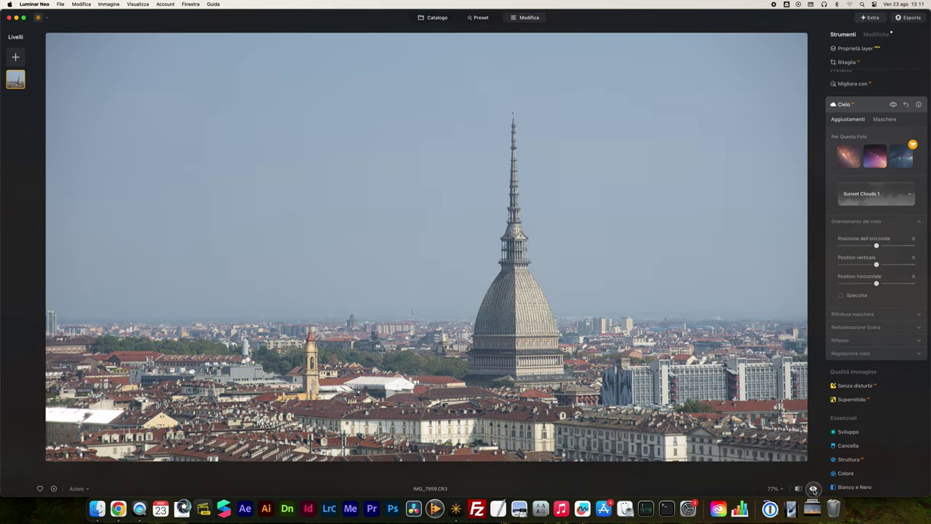
{"action": "left_click", "coordinate": [813, 489]}
{"action": "left_click", "coordinate": [813, 489]}
{"action": "left_click", "coordinate": [813, 489]}
Expand the sky's Rifinitura maschera (mask refinement) options.
{"action": "left_click", "coordinate": [862, 322]}
{"action": "left_click", "coordinate": [852, 327]}
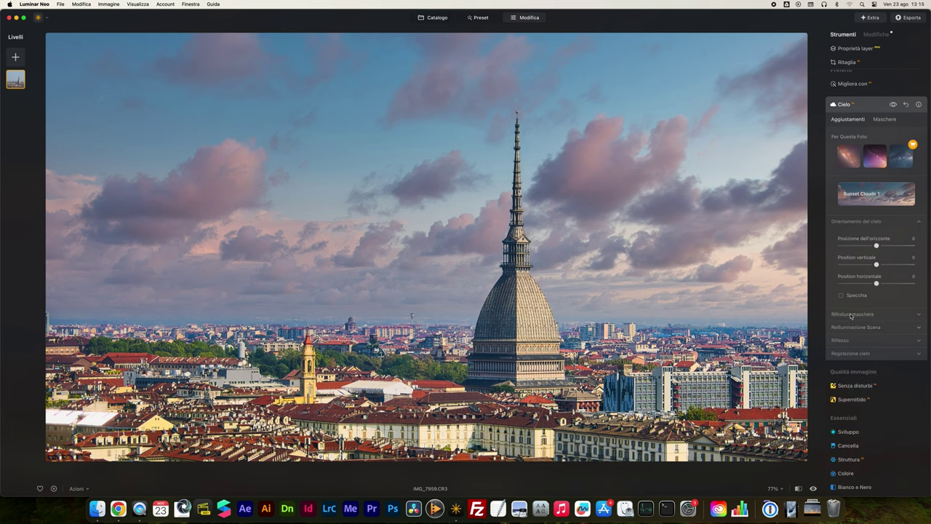
{"action": "left_click", "coordinate": [860, 315]}
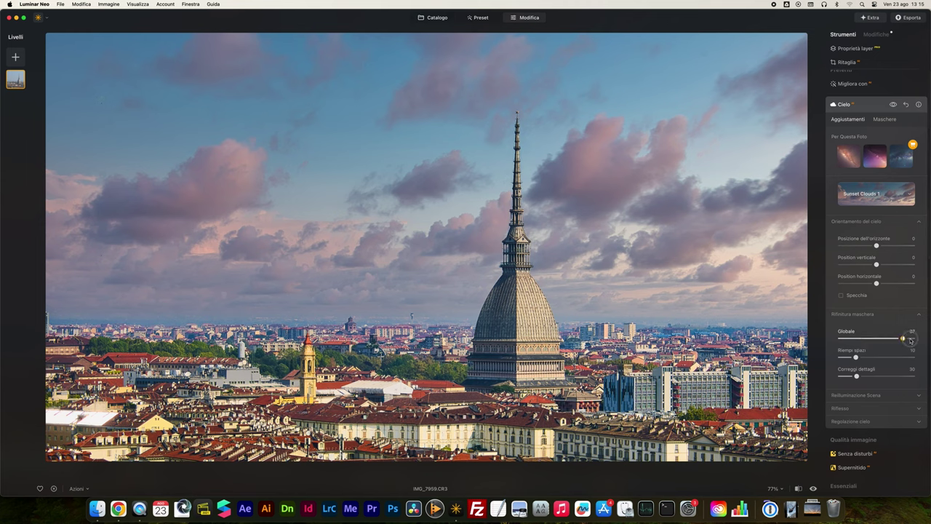
Test the Globale mask refinement slider and settle it at 52.
{"action": "mouse_move", "coordinate": [859, 339]}
{"action": "left_mouse_down"}
{"action": "mouse_move", "coordinate": [842, 339]}
{"action": "mouse_move", "coordinate": [912, 338]}
{"action": "left_mouse_up"}
{"action": "left_click", "coordinate": [528, 231]}
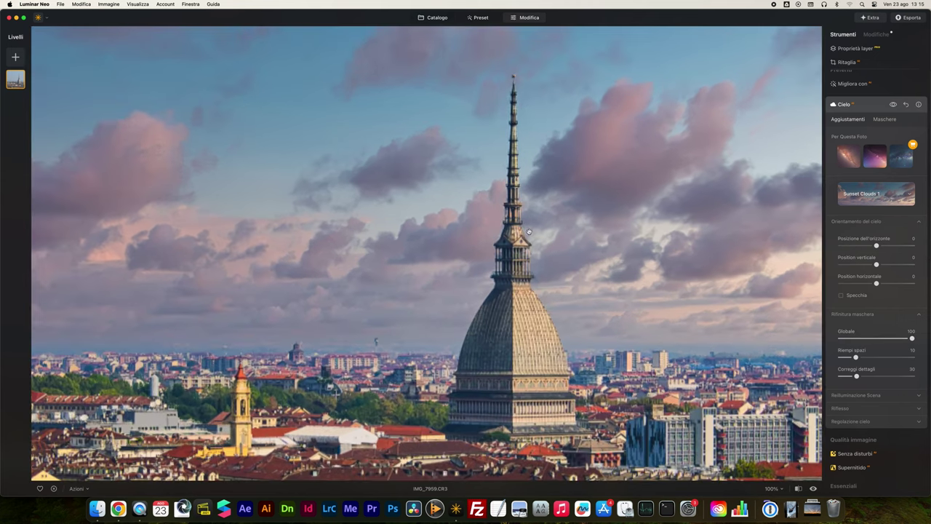
{"action": "left_click_drag", "start_coordinate": [911, 338], "coordinate": [804, 339]}
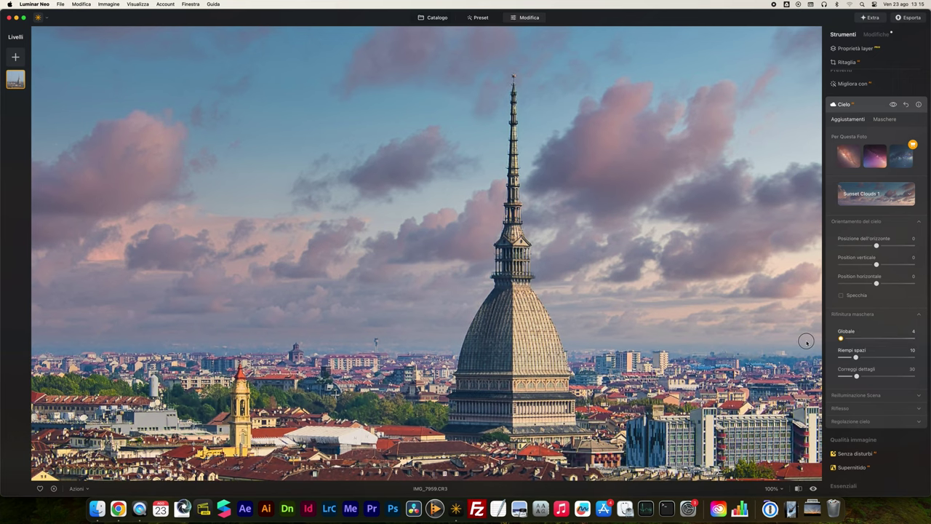
{"action": "left_click_drag", "start_coordinate": [841, 338], "coordinate": [926, 340]}
{"action": "left_click_drag", "start_coordinate": [912, 338], "coordinate": [876, 338]}
Zoom to 300% and pan across the spire to inspect its edges.
{"action": "left_click", "coordinate": [775, 488]}
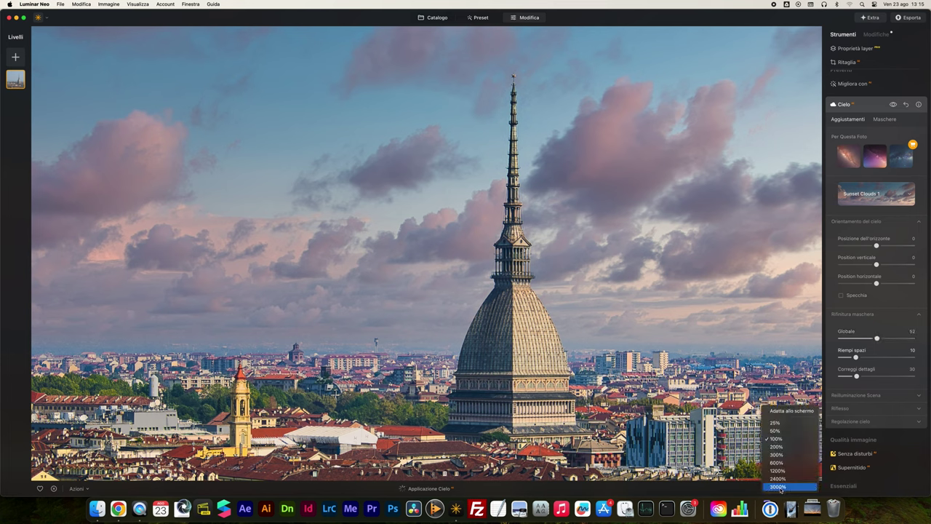
{"action": "left_click", "coordinate": [776, 454]}
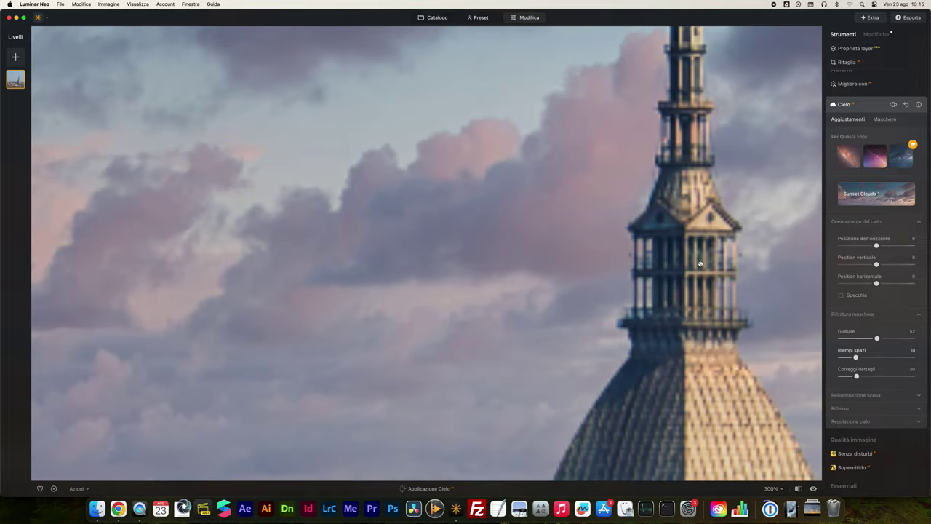
{"action": "scroll", "coordinate": [699, 264], "scroll_direction": "right", "scroll_amount": 3}
{"action": "scroll", "coordinate": [700, 264], "scroll_direction": "right", "scroll_amount": 3}
{"action": "scroll", "coordinate": [699, 264], "scroll_direction": "right", "scroll_amount": 2}
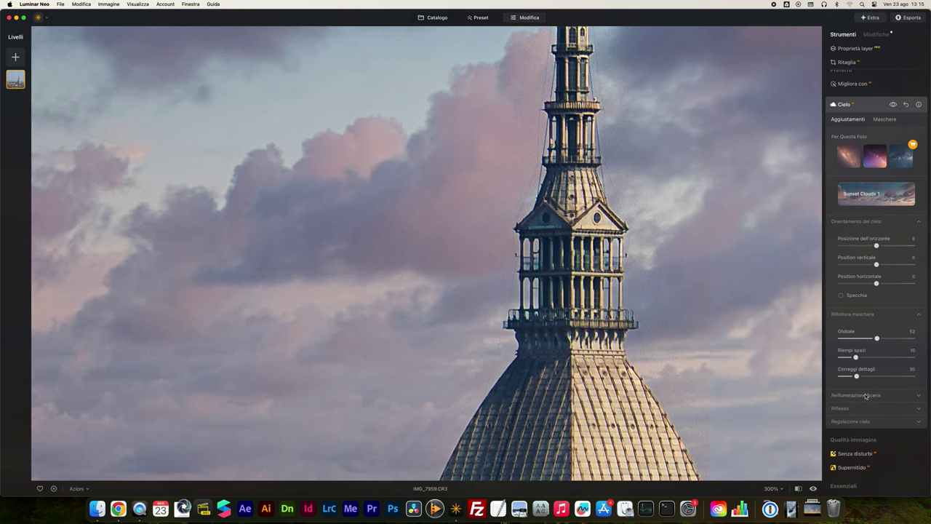
Set the sky's Potenza luce modificata (relight strength) to 80 after comparing lower values.
{"action": "left_click", "coordinate": [885, 316]}
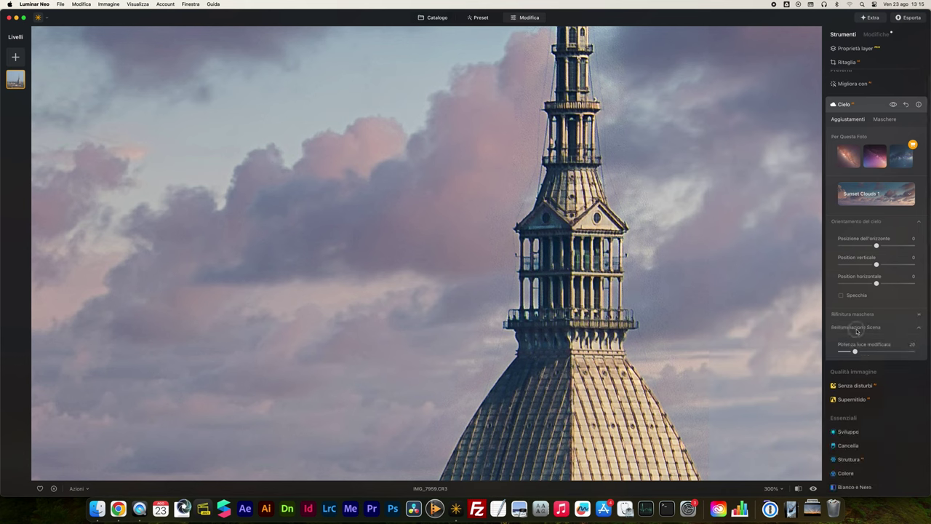
{"action": "left_click", "coordinate": [858, 327]}
{"action": "left_click", "coordinate": [689, 310]}
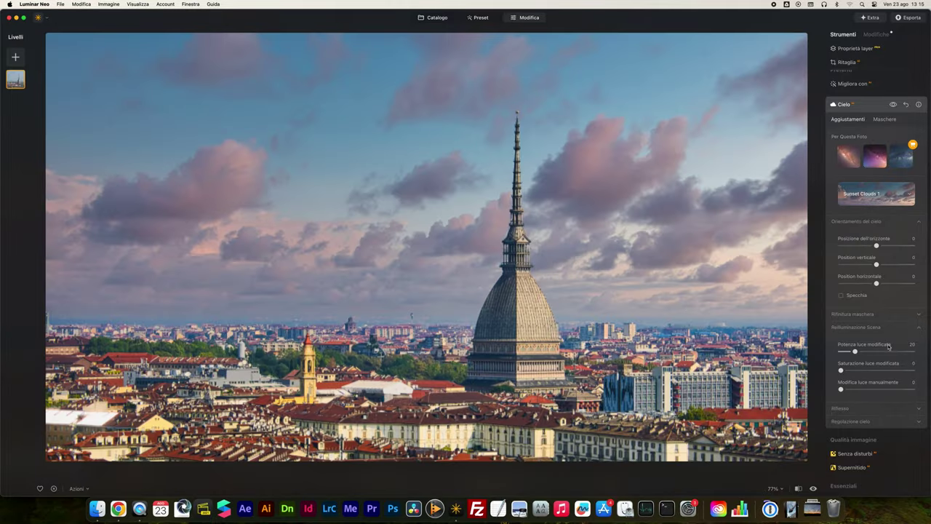
{"action": "mouse_move", "coordinate": [854, 351]}
{"action": "left_mouse_down"}
{"action": "mouse_move", "coordinate": [826, 352]}
{"action": "mouse_move", "coordinate": [924, 354]}
{"action": "mouse_move", "coordinate": [885, 353]}
{"action": "left_mouse_up"}
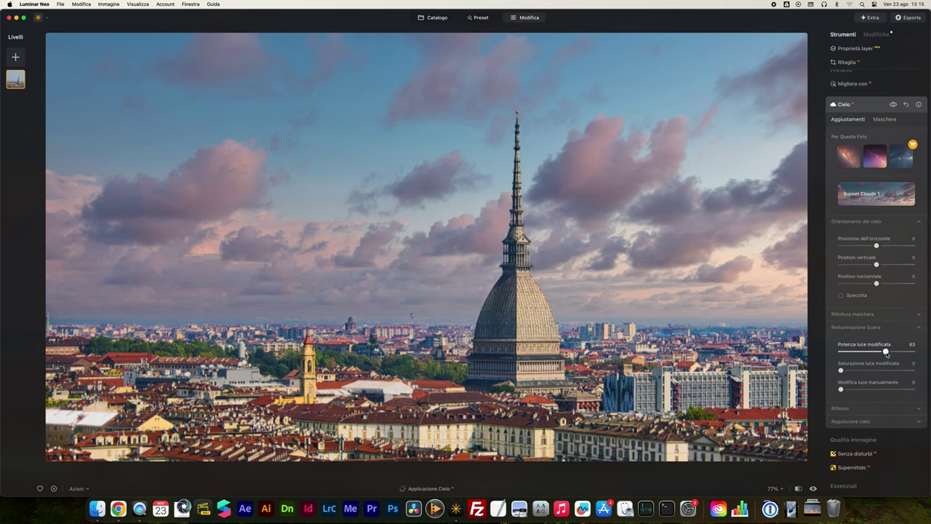
{"action": "left_click_drag", "start_coordinate": [886, 354], "coordinate": [892, 356]}
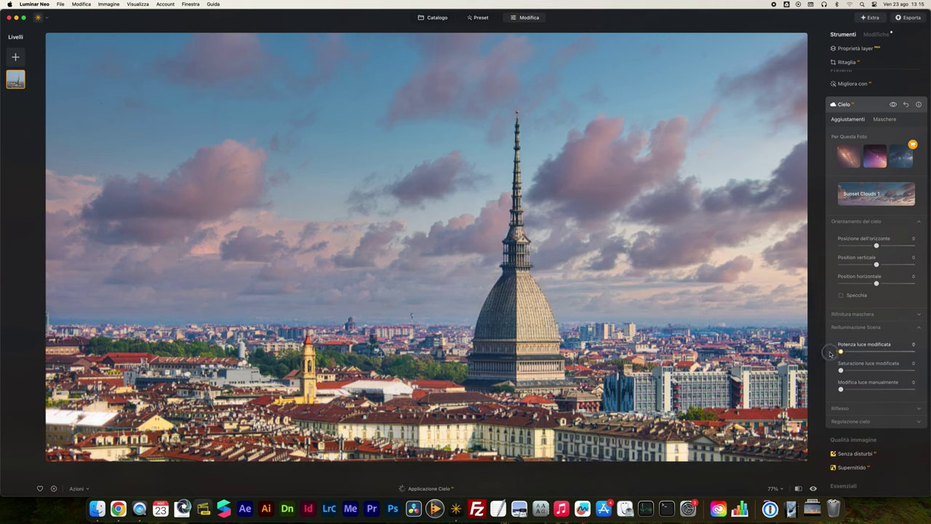
{"action": "left_click_drag", "start_coordinate": [892, 356], "coordinate": [861, 356]}
{"action": "mouse_move", "coordinate": [861, 355]}
{"action": "left_mouse_down"}
{"action": "mouse_move", "coordinate": [851, 354]}
{"action": "mouse_move", "coordinate": [898, 352]}
{"action": "left_mouse_up"}
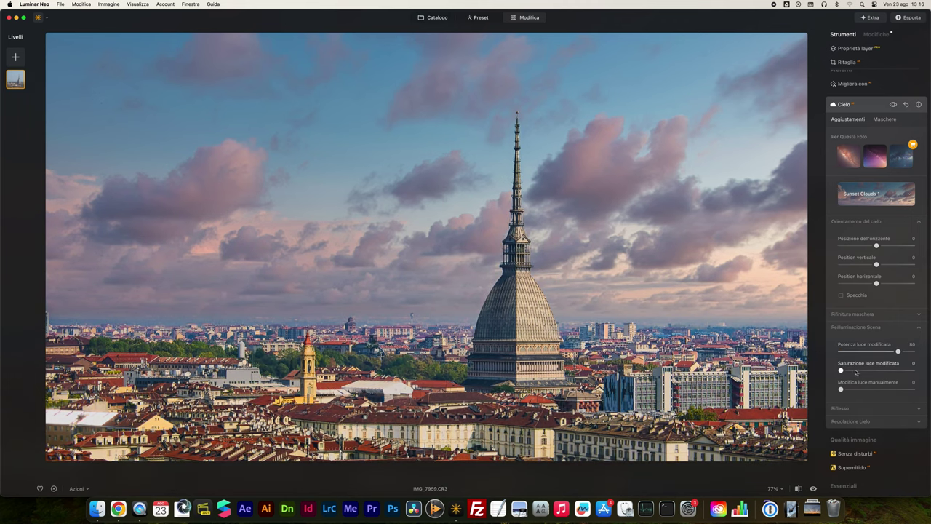
{"action": "scroll", "coordinate": [843, 371], "scroll_direction": "down", "scroll_amount": 1}
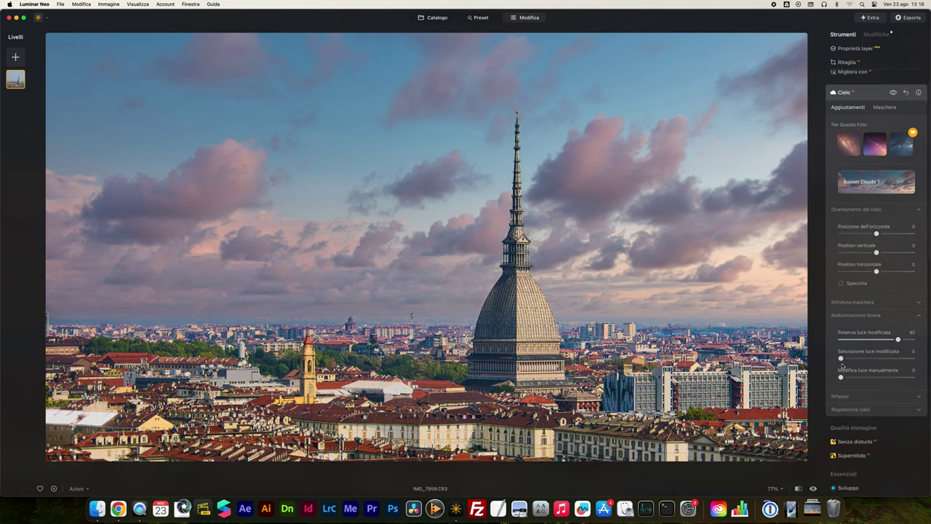
Raise Foschia atmosferica in Regolazione cielo to 64, then collapse the Cielo tool.
{"action": "left_click", "coordinate": [848, 408]}
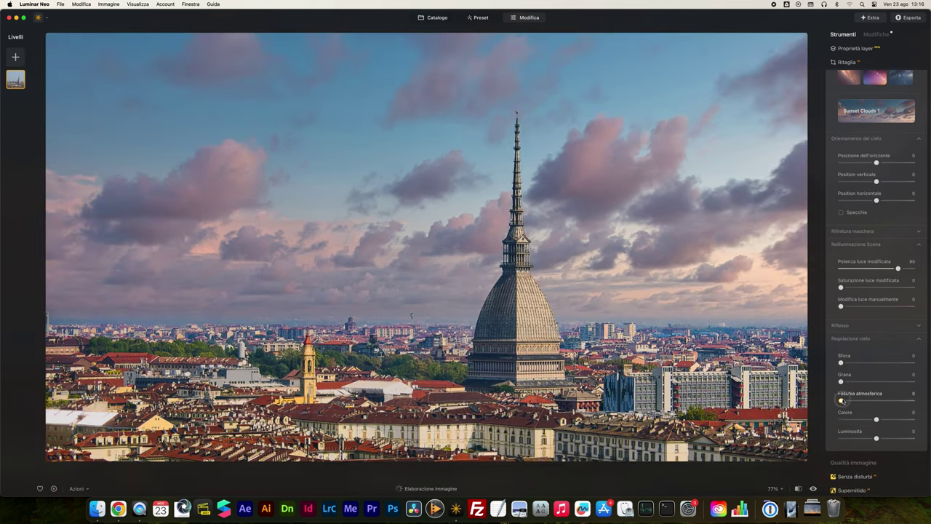
{"action": "left_click_drag", "start_coordinate": [841, 400], "coordinate": [872, 401]}
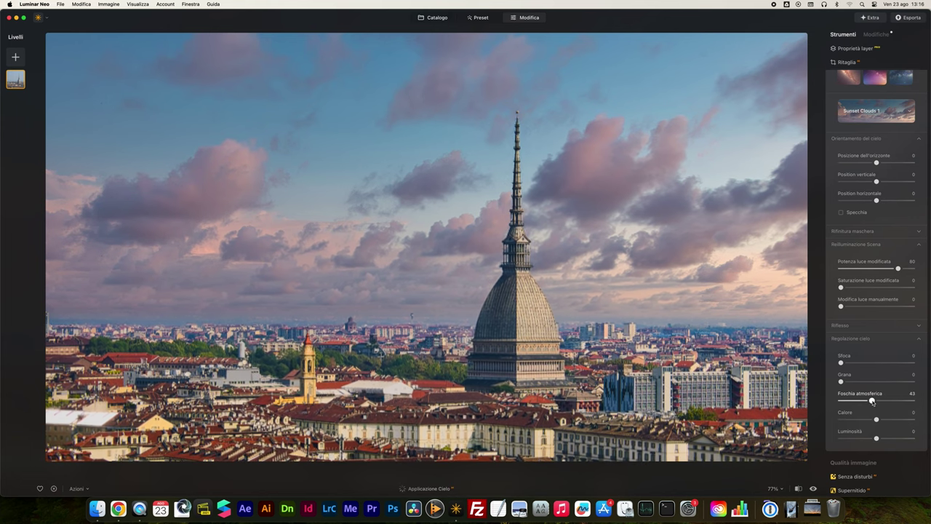
{"action": "left_click_drag", "start_coordinate": [871, 400], "coordinate": [886, 400]}
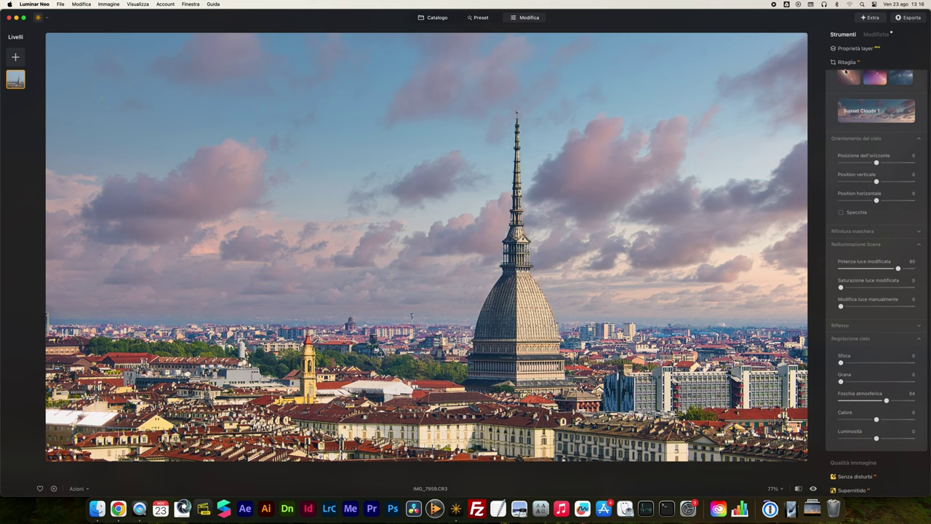
{"action": "scroll", "coordinate": [844, 117], "scroll_direction": "up", "scroll_amount": 3}
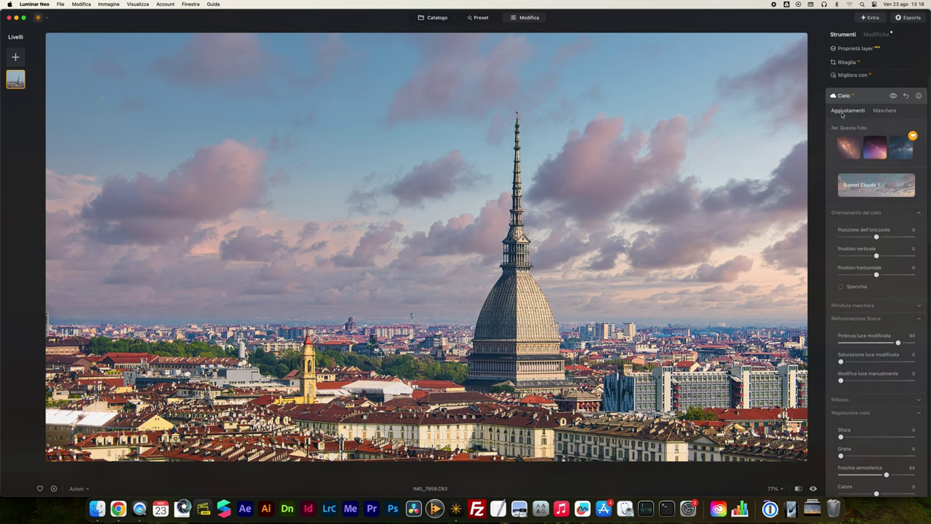
{"action": "left_click", "coordinate": [841, 96]}
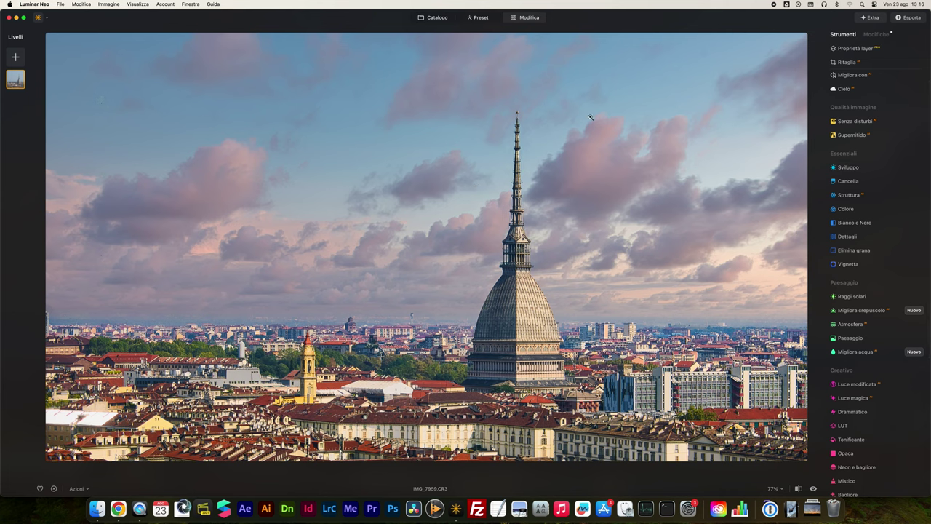
Start an export via the photo's context menu Esporta… and expand the save dialog.
{"action": "right_click", "coordinate": [585, 162]}
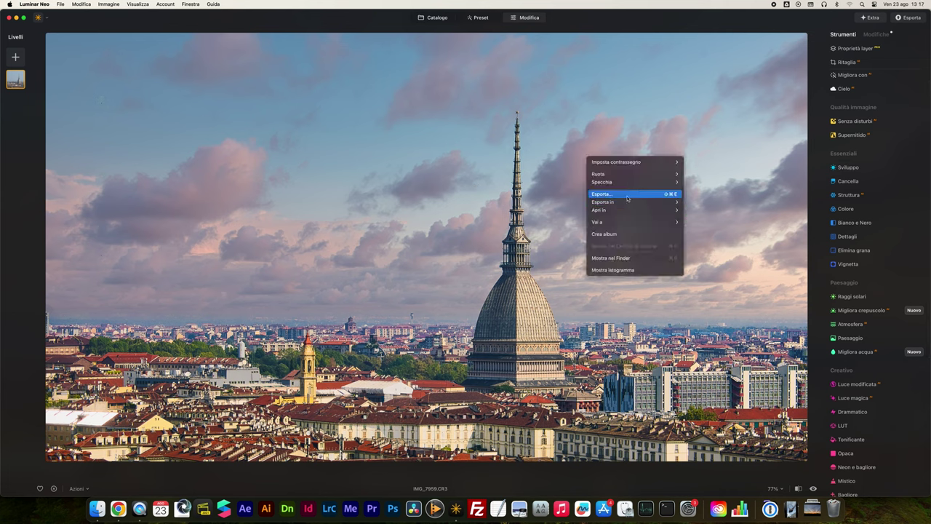
{"action": "left_click", "coordinate": [608, 195]}
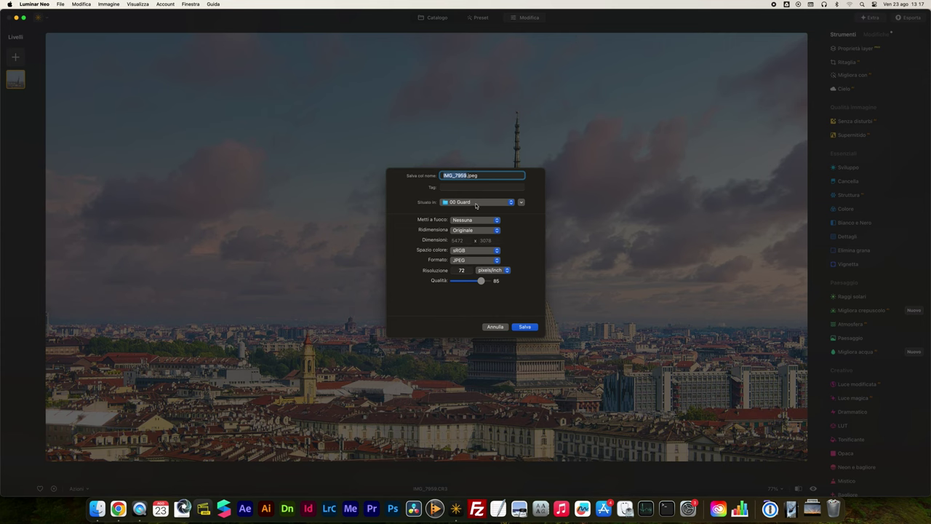
{"action": "left_click", "coordinate": [522, 202]}
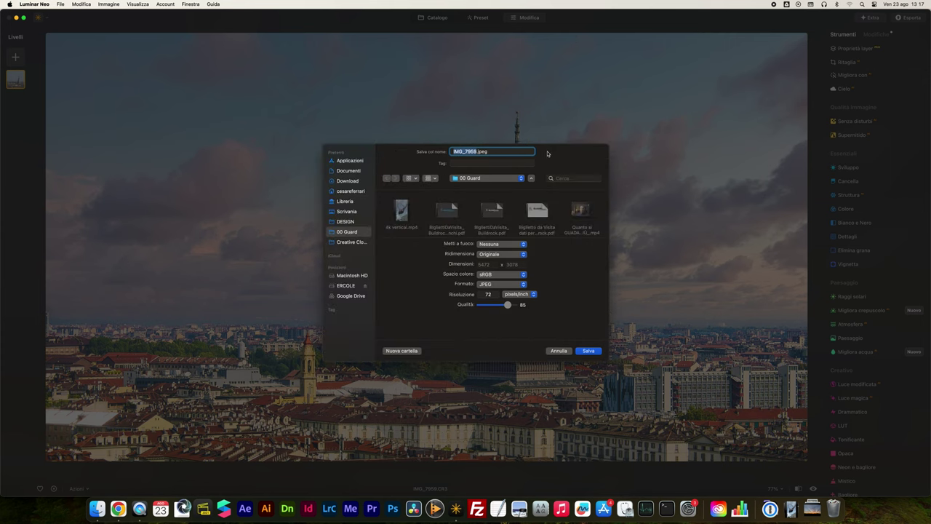
Keep 00 Guard as destination, no output sharpening, and original image size.
{"action": "left_click", "coordinate": [468, 178]}
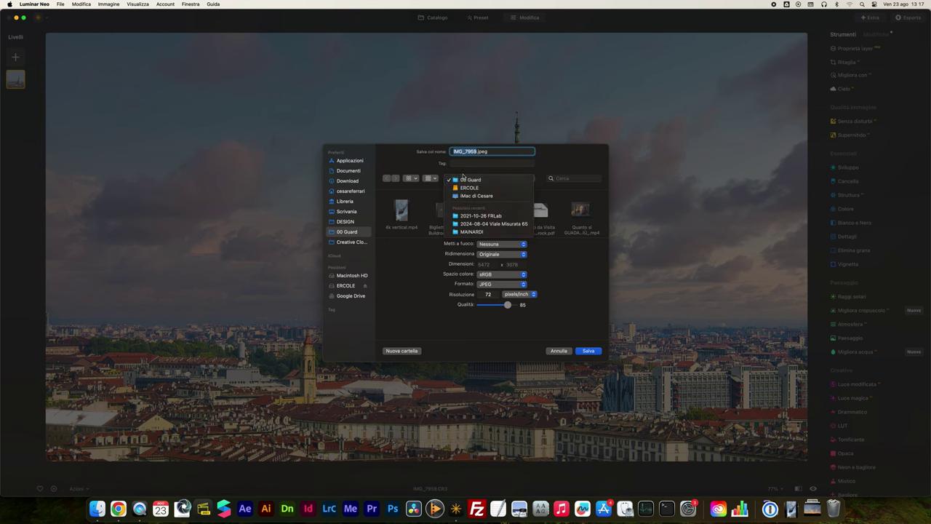
{"action": "left_click", "coordinate": [549, 164]}
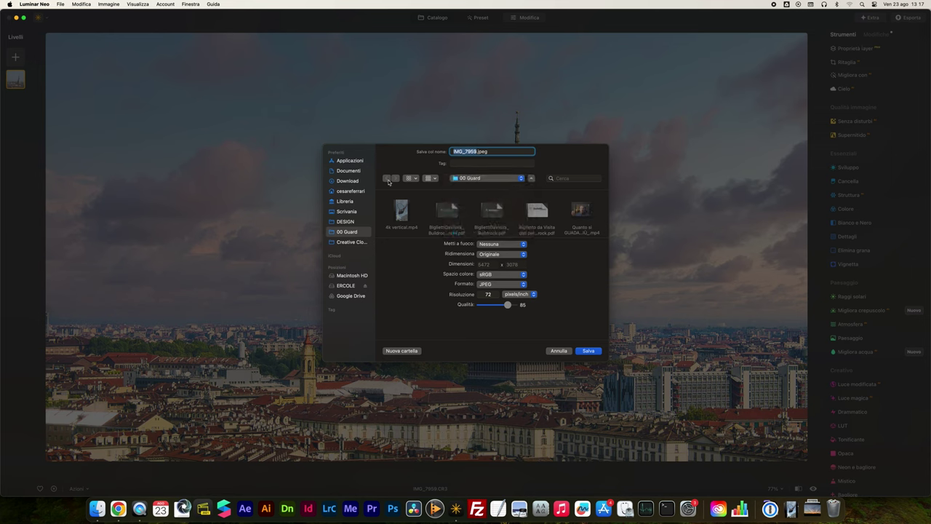
{"action": "left_click", "coordinate": [506, 244]}
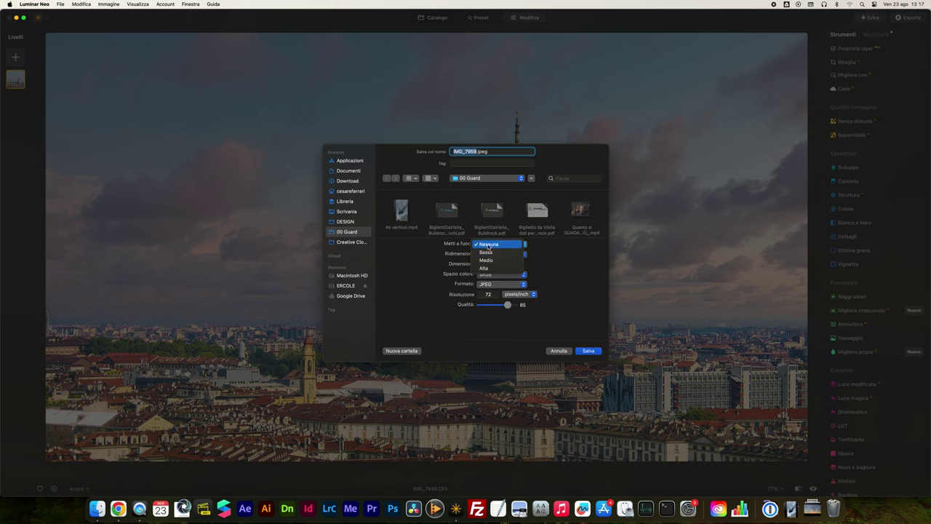
{"action": "left_click", "coordinate": [496, 245]}
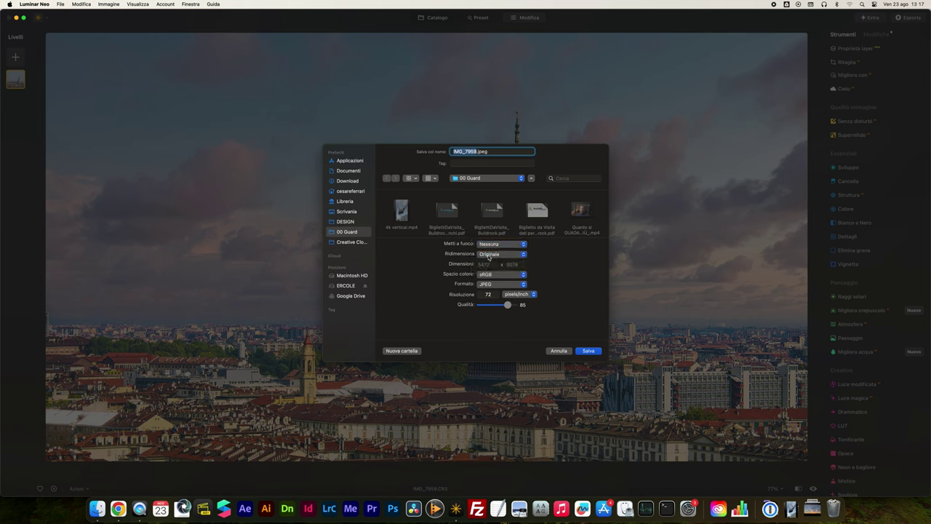
{"action": "left_click", "coordinate": [489, 254]}
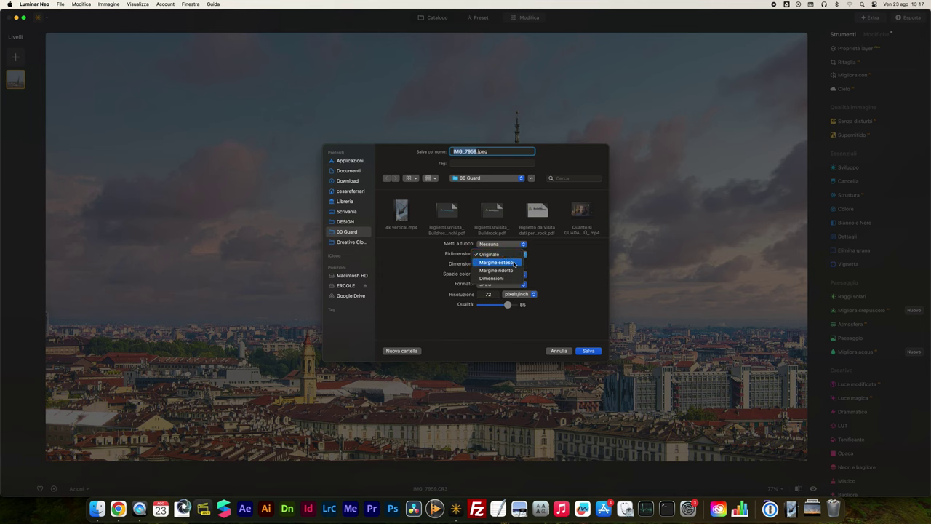
{"action": "left_click", "coordinate": [514, 265]}
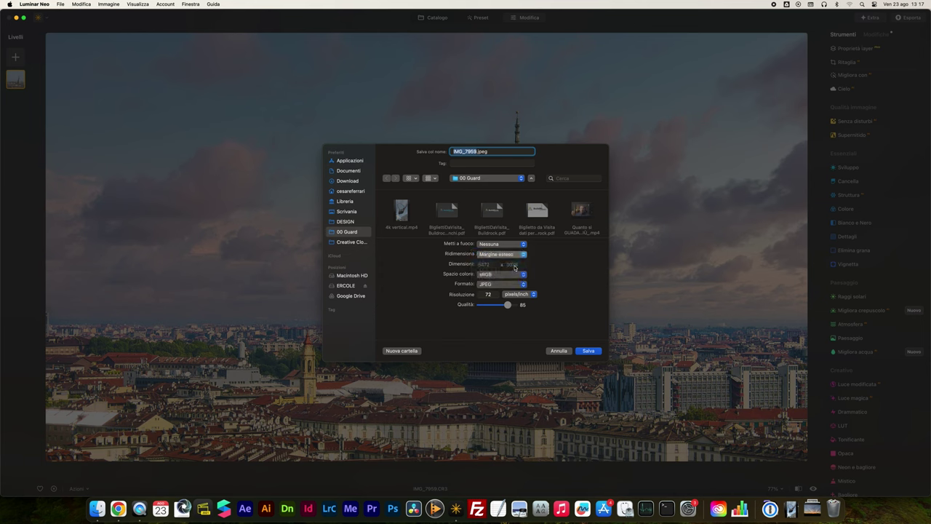
{"action": "double_click", "coordinate": [513, 265]}
{"action": "type", "text": "1920"}
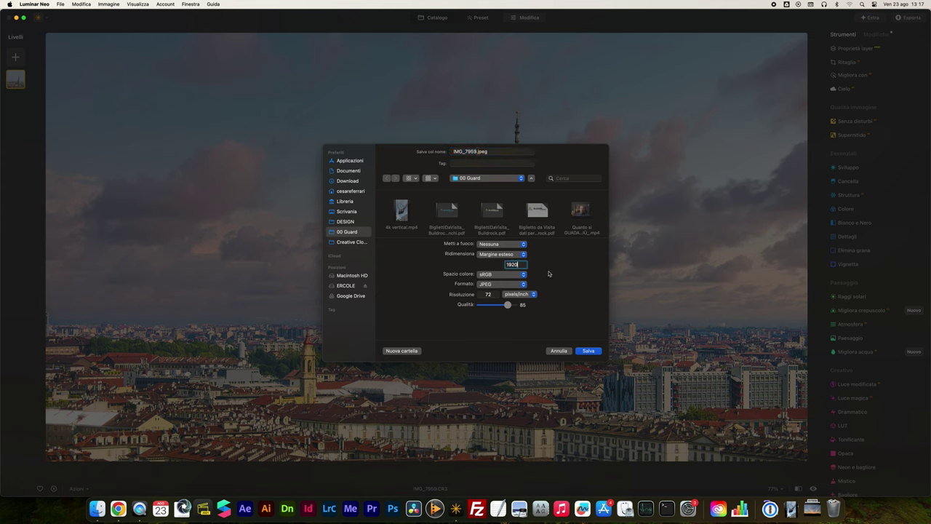
{"action": "left_click", "coordinate": [507, 255]}
{"action": "left_click", "coordinate": [507, 269]}
{"action": "left_click", "coordinate": [500, 254]}
{"action": "left_click", "coordinate": [499, 235]}
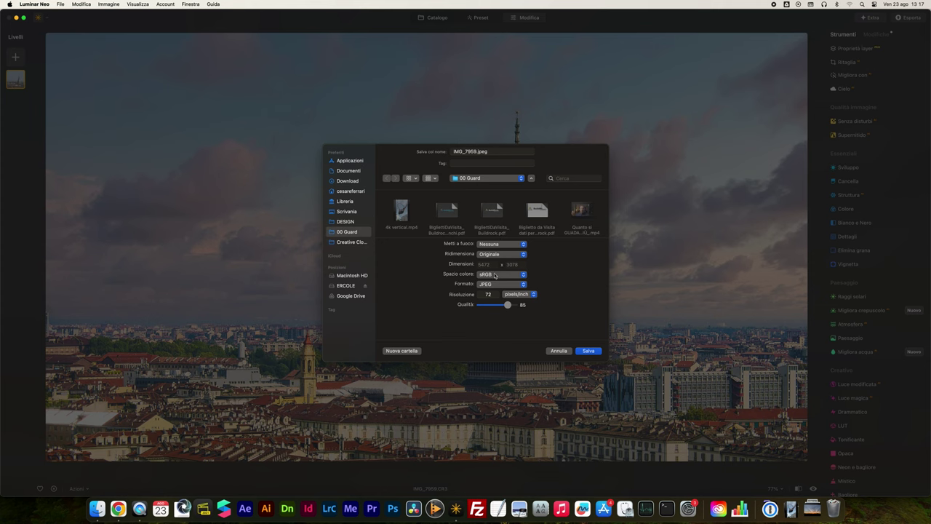
Export as sRGB JPEG at 72 ppi and quality 100.
{"action": "left_click", "coordinate": [495, 275]}
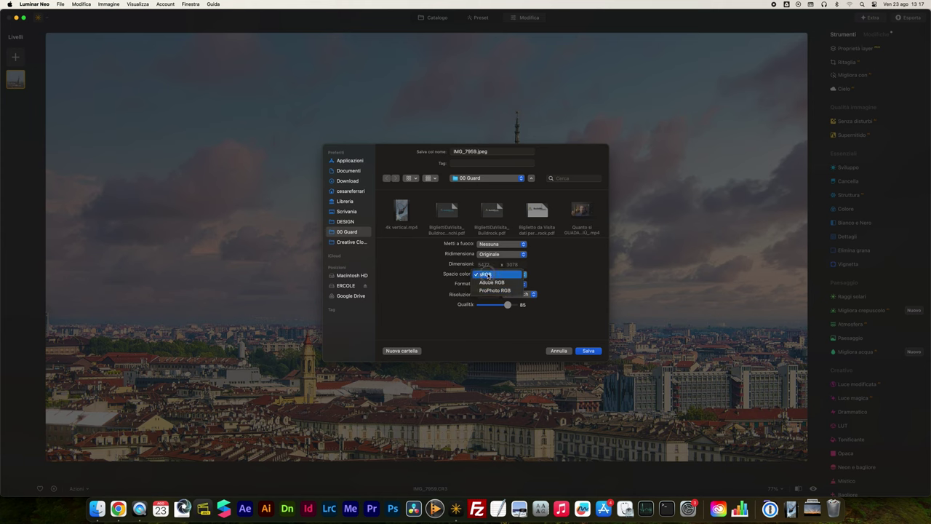
{"action": "left_click", "coordinate": [486, 275]}
{"action": "left_click", "coordinate": [497, 285]}
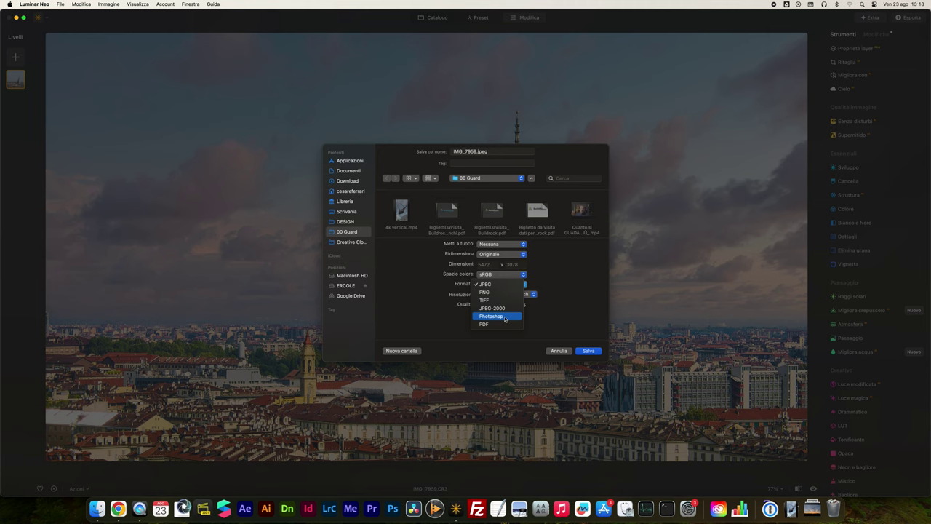
{"action": "left_click", "coordinate": [481, 284]}
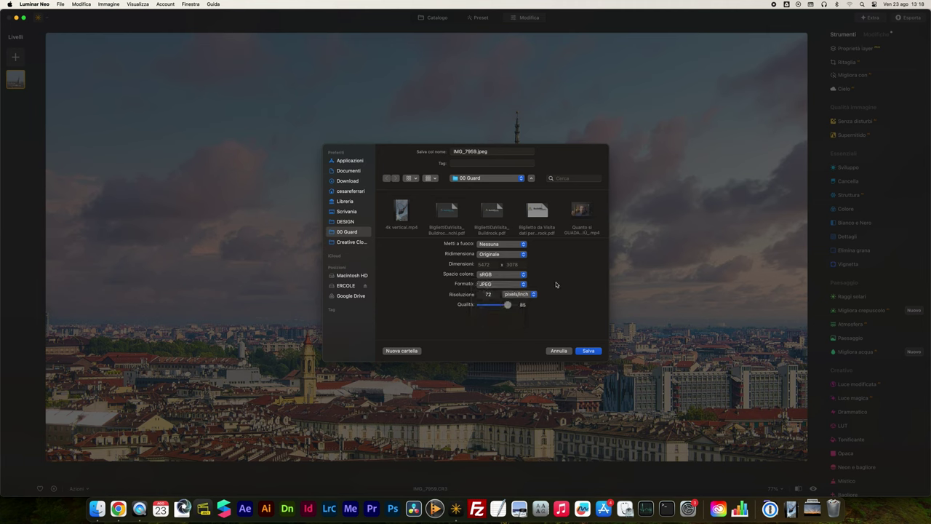
{"action": "left_click_drag", "start_coordinate": [495, 293], "coordinate": [471, 293]}
{"action": "left_click_drag", "start_coordinate": [494, 294], "coordinate": [478, 295]}
{"action": "type", "text": "72"}
{"action": "left_click_drag", "start_coordinate": [507, 305], "coordinate": [517, 305]}
{"action": "left_click", "coordinate": [588, 351]}
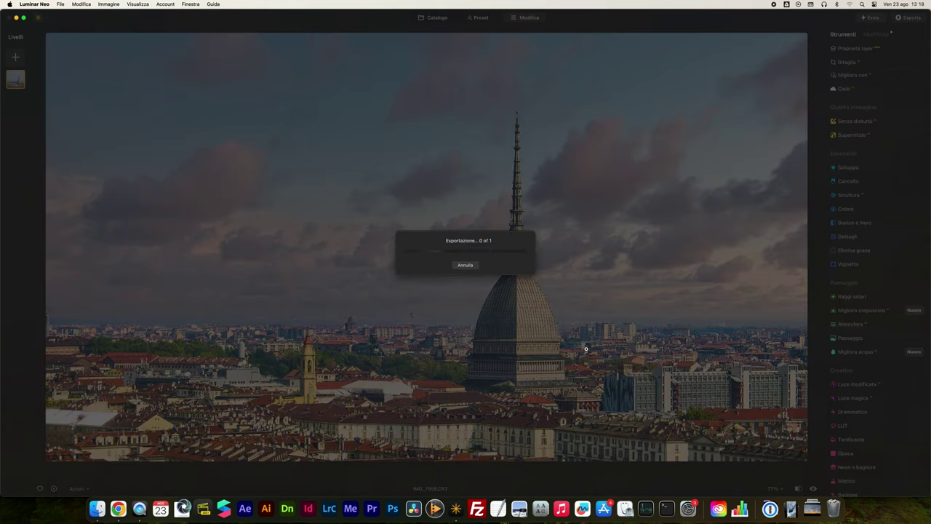